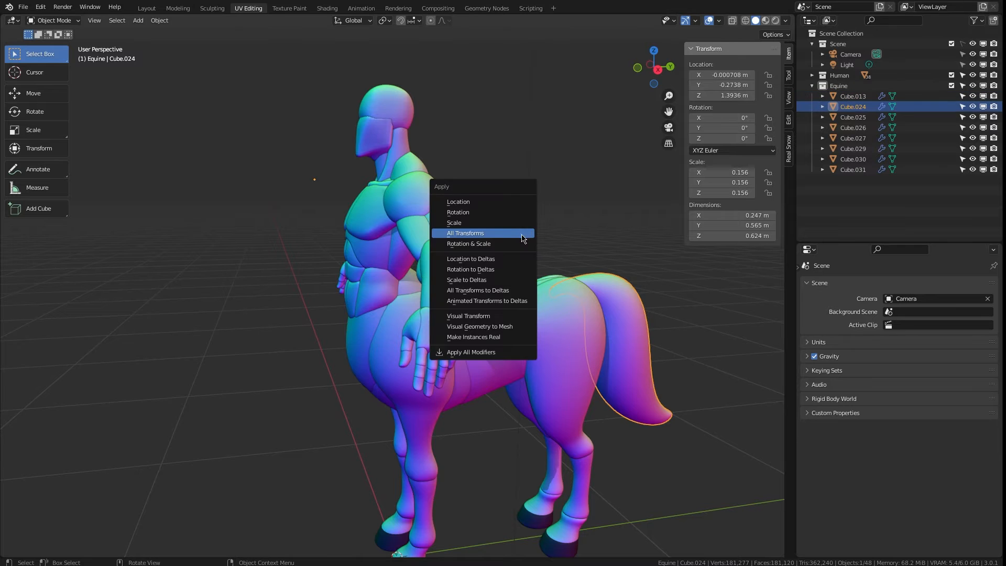
Apply all transforms to the equine parts Cube.025, Cube.026 and Cube.027.
click(844, 117)
key(ctrl+a)
click(582, 188)
click(853, 128)
key(ctrl+a)
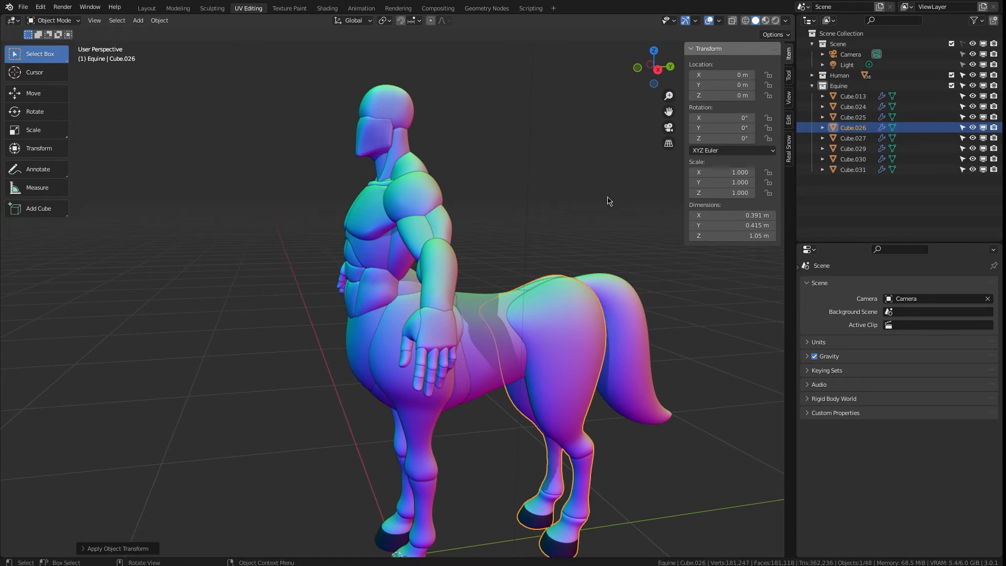
click(607, 197)
click(853, 138)
key(ctrl+a)
click(579, 159)
Apply all transforms to the equine parts Cube.029, Cube.030 and Cube.031.
click(854, 149)
key(ctrl+a)
click(618, 184)
click(854, 159)
key(ctrl+a)
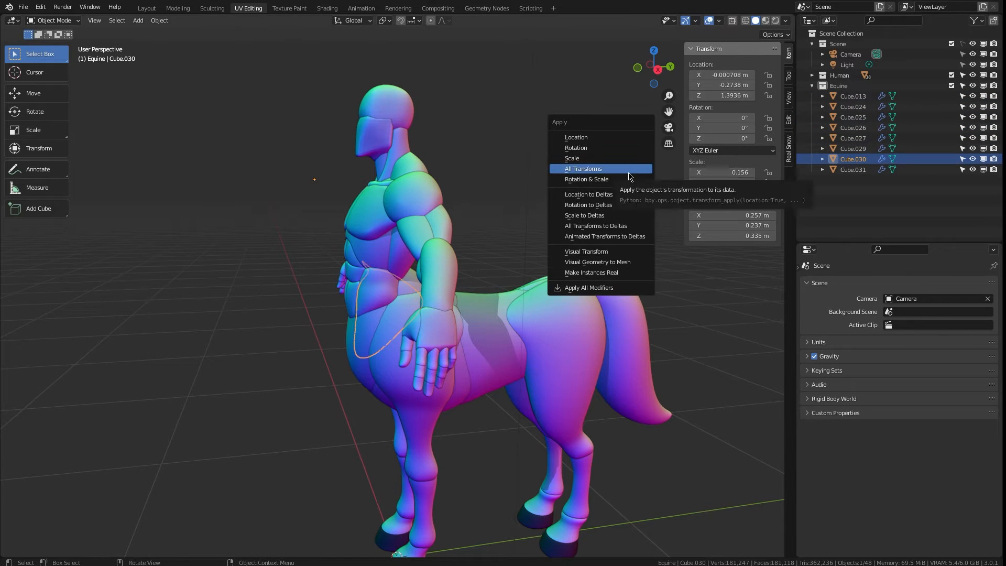
click(628, 171)
click(854, 169)
key(ctrl+a)
click(593, 173)
Expand the Human collection in place of Equine and apply all transforms to its Cube and Cube.002 parts.
ctrl+click(854, 97)
shift+click(860, 170)
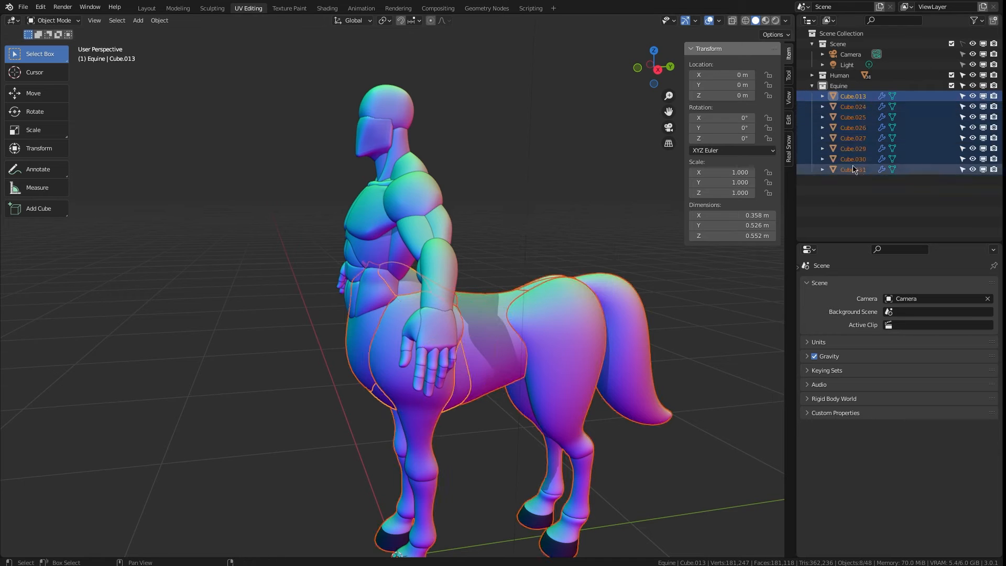
click(812, 85)
click(812, 75)
click(845, 85)
key(ctrl+a)
click(621, 203)
click(853, 96)
click(853, 106)
key(ctrl+a)
click(489, 164)
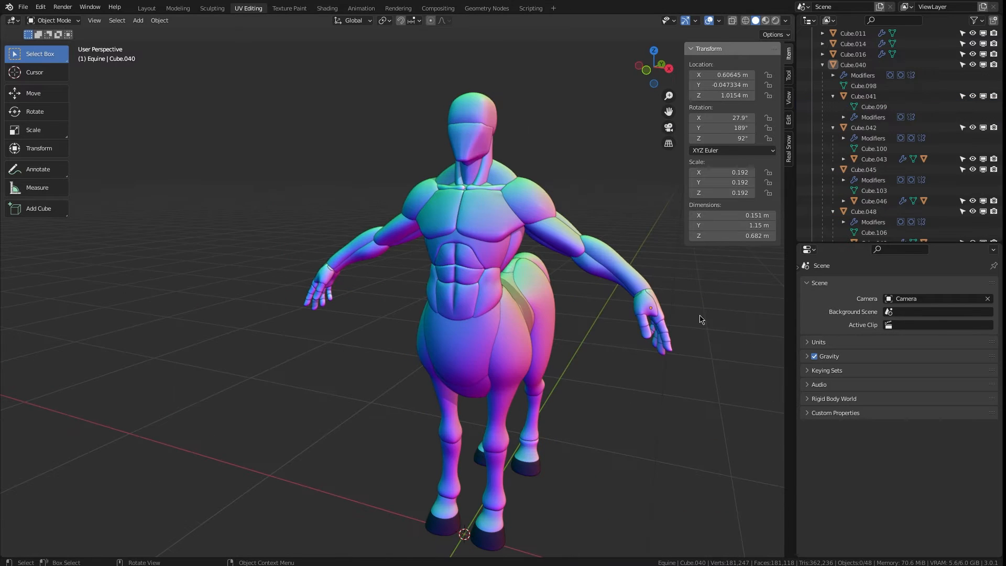
Apply all transforms to the forearm and the whole hand hierarchy under Cube.040, and collapse that hierarchy.
click(615, 287)
key(ctrl+a)
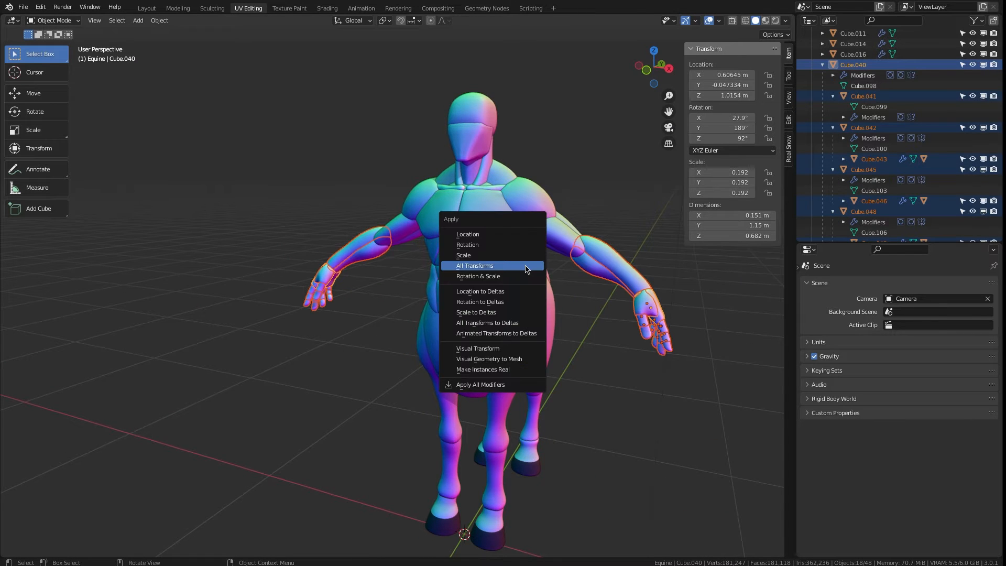
click(526, 266)
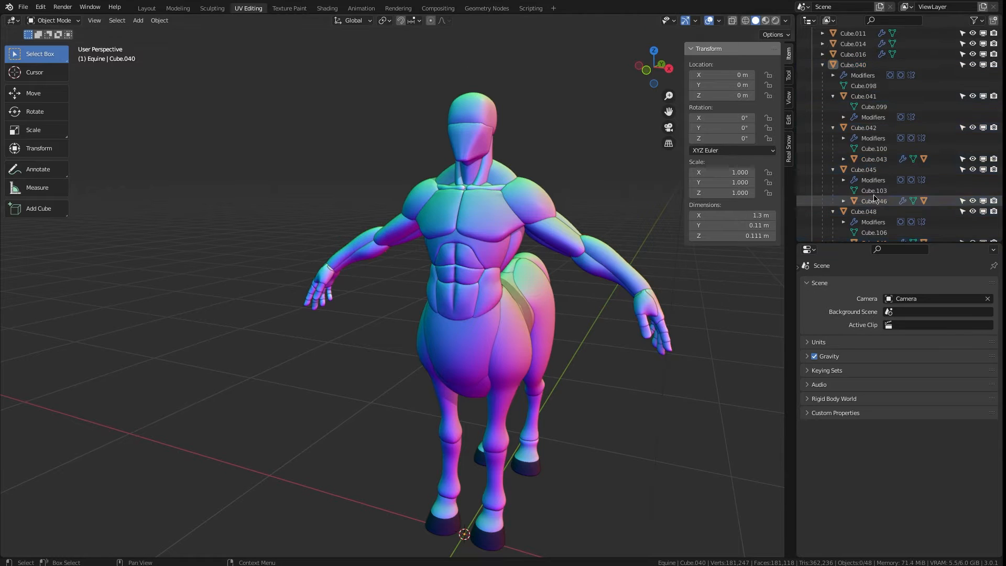
click(874, 158)
click(822, 64)
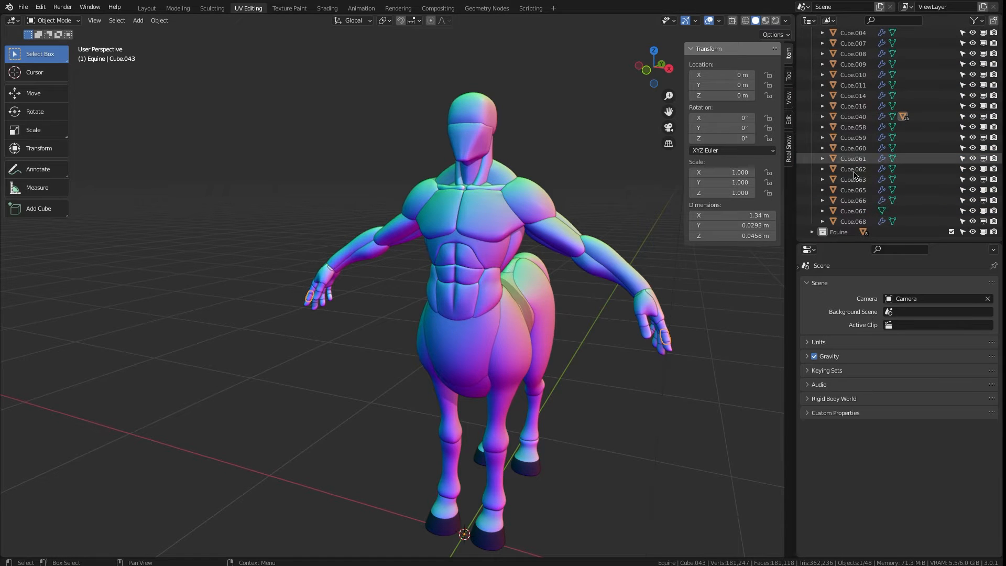
Select the shoulder, arm and hand parts with Cube.068 active and apply the Mirror modifier of Cube.068.
click(853, 222)
scroll(850, 110, up, 3)
shift+click(848, 74)
drag(532, 151, 567, 253)
shift+drag(571, 188, 653, 315)
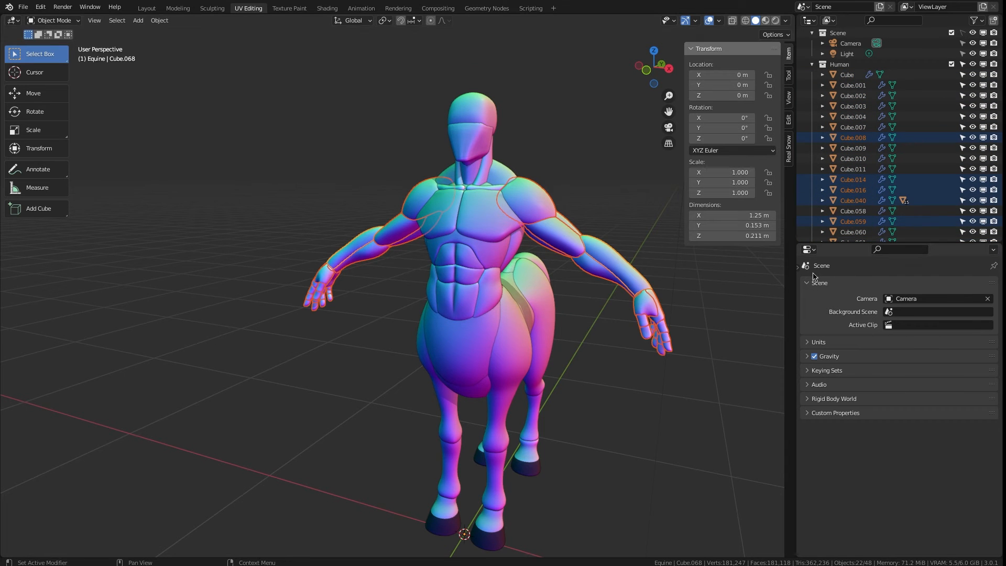
click(799, 267)
click(805, 397)
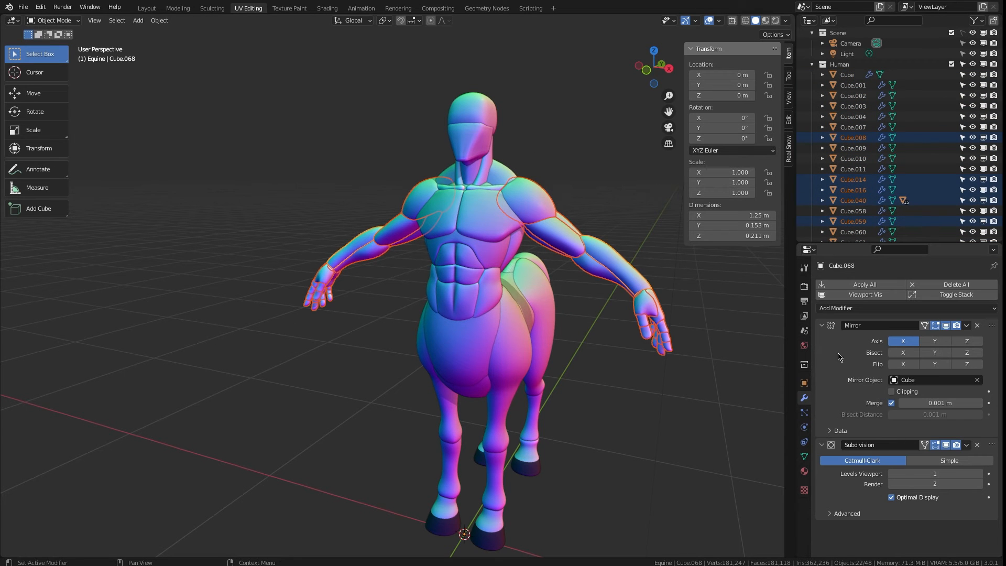
key(ctrl+a)
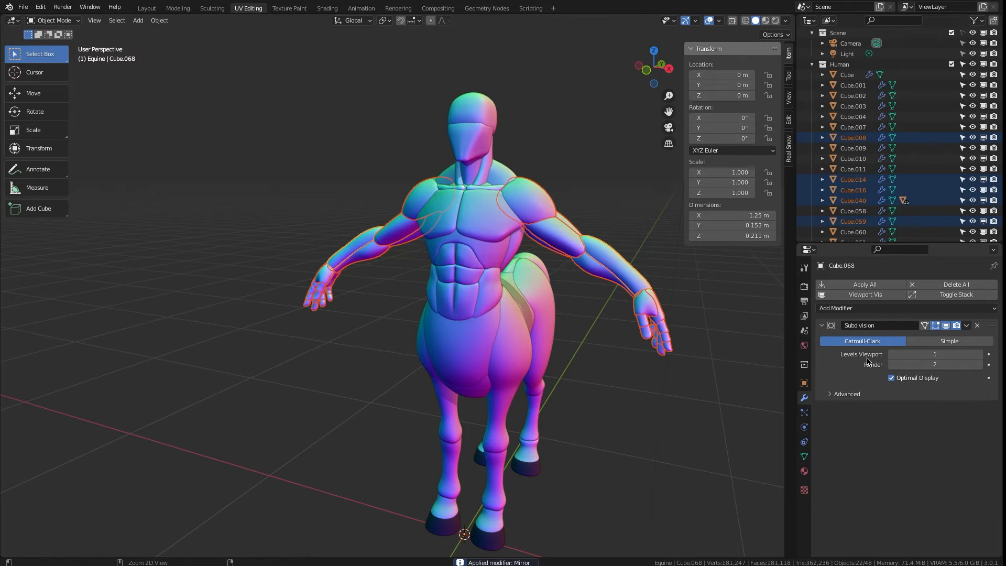
Apply the Mirror modifiers of the shoulder part Cube.008 and the upper-arm part Cube.014.
click(853, 137)
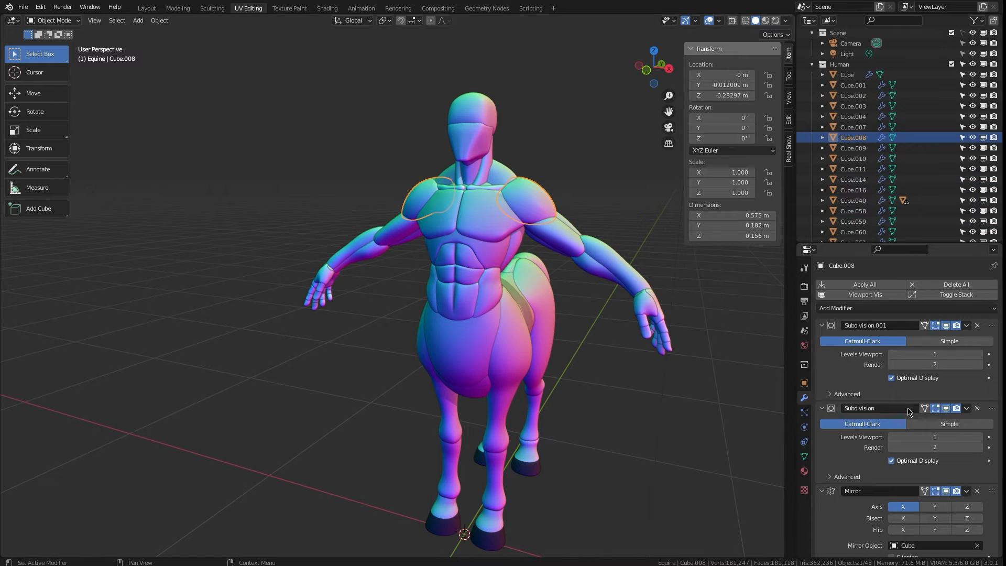
key(ctrl+a)
click(558, 225)
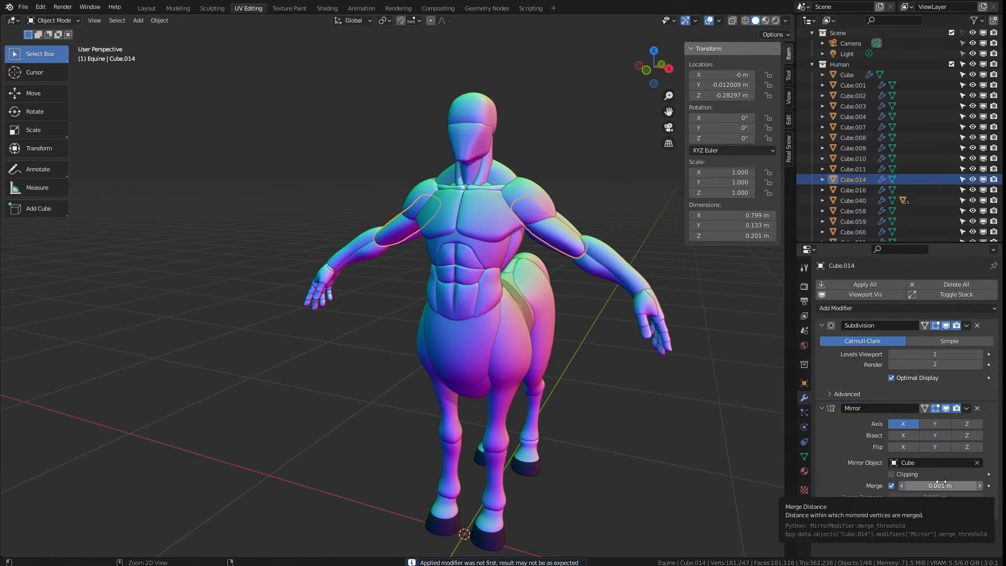
key(ctrl+a)
click(602, 251)
Hide the abdomen, horse body and head parts of the centaur.
drag(392, 66, 500, 492)
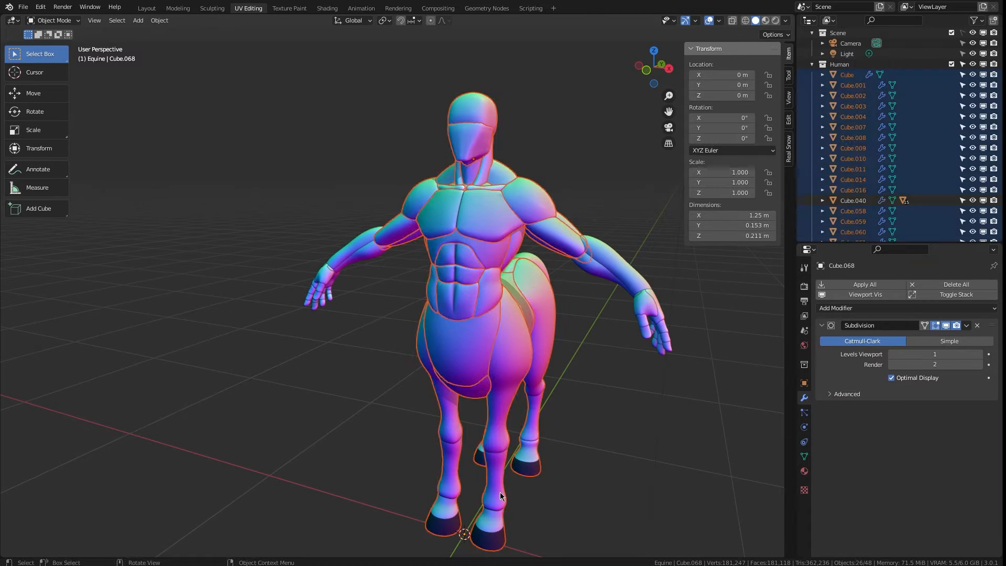
click(467, 294)
key(h)
drag(567, 323, 419, 471)
key(h)
drag(447, 68, 483, 204)
key(h)
Hide the remaining chest, back and collarbone parts, leaving just the shoulders, arms and hands in view.
click(474, 219)
key(h)
click(474, 220)
click(474, 219)
key(h)
click(474, 219)
key(h)
click(467, 251)
key(h)
click(472, 272)
key(h)
click(480, 189)
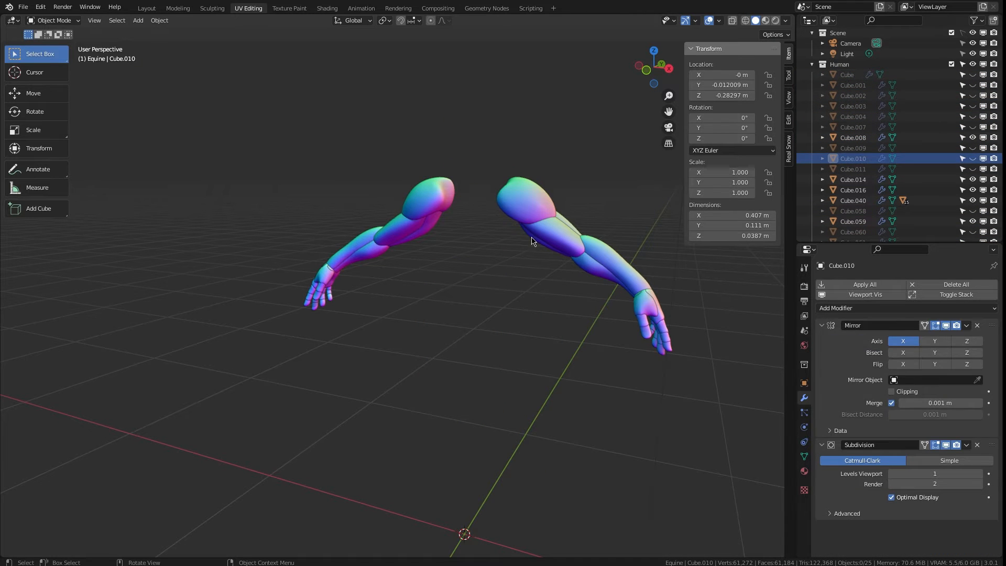
Apply the Mirror modifiers of the forearm part Cube.066 and the hand parts Cube.041 and Cube.040.
click(585, 263)
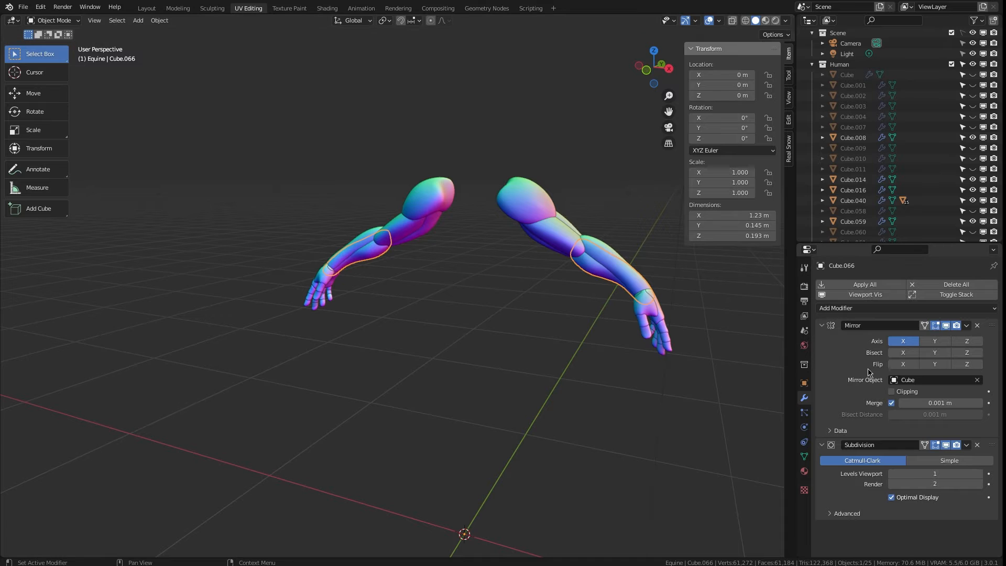
click(965, 326)
click(924, 337)
click(649, 300)
drag(685, 278, 622, 369)
click(967, 407)
click(921, 420)
click(666, 331)
click(967, 491)
click(921, 504)
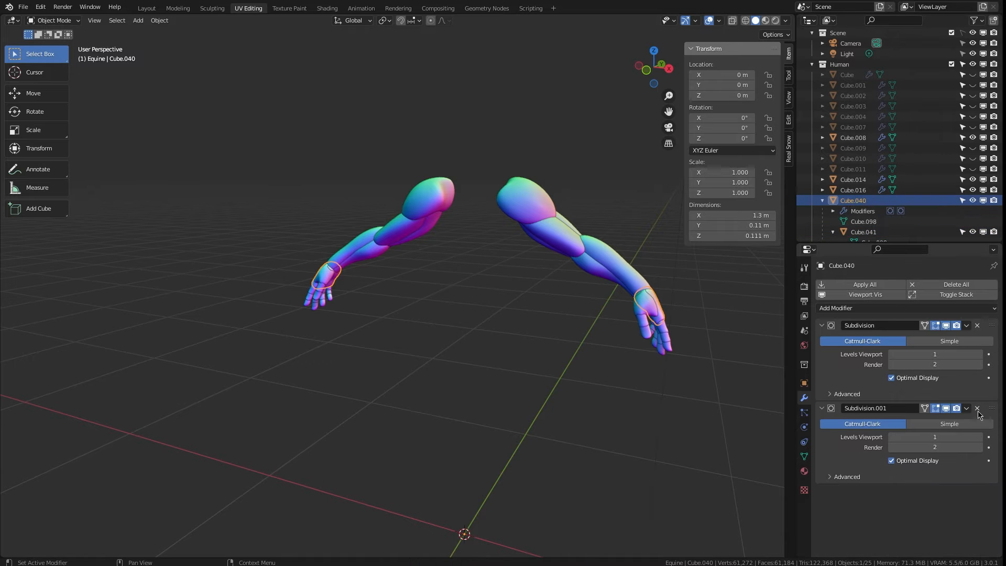
Apply the Mirror modifiers of the index finger's base segment Cube.042 and the segment beside it near the thumb.
scroll(899, 157, down, 4)
click(694, 348)
drag(658, 70, 598, 72)
click(435, 387)
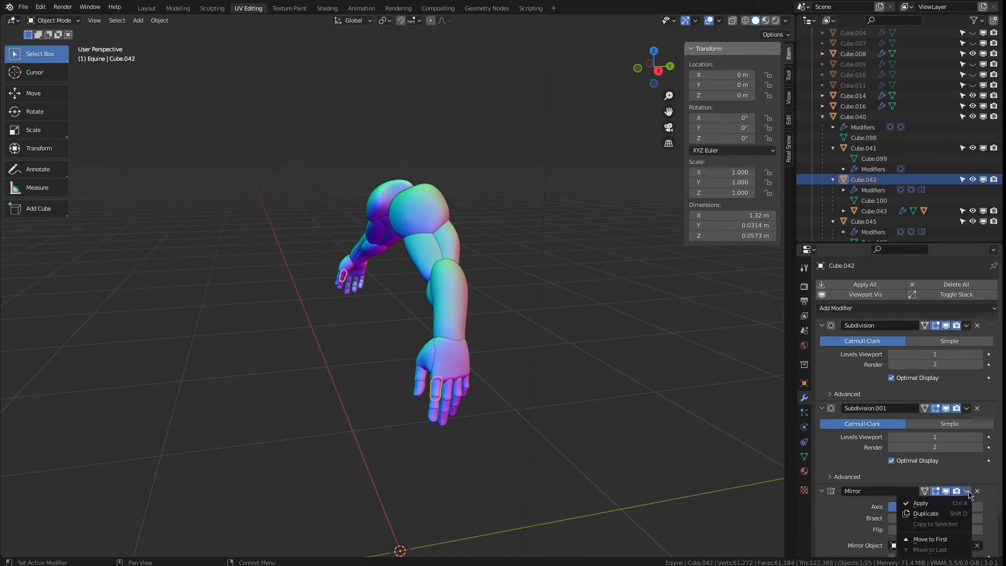
click(967, 491)
click(920, 504)
click(426, 384)
click(967, 491)
click(921, 505)
Apply the Mirror modifiers of the index finger's middle segment and its tip Cube.044.
click(435, 397)
click(967, 491)
click(921, 504)
click(434, 412)
click(967, 491)
click(921, 505)
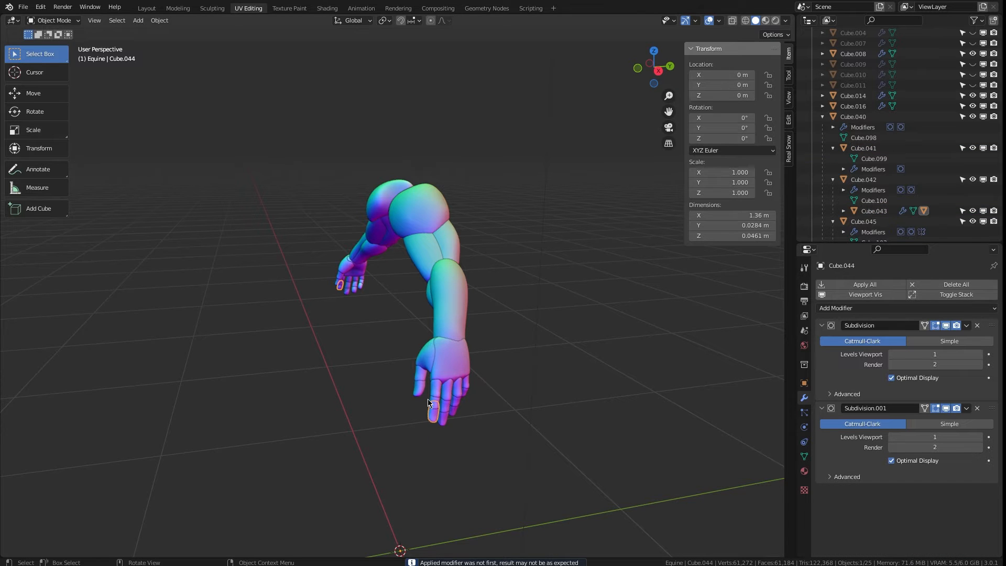
Apply the Mirror modifiers of the middle finger's base segment Cube.045 and middle segment Cube.046.
click(437, 388)
click(446, 389)
click(967, 491)
click(921, 505)
click(445, 403)
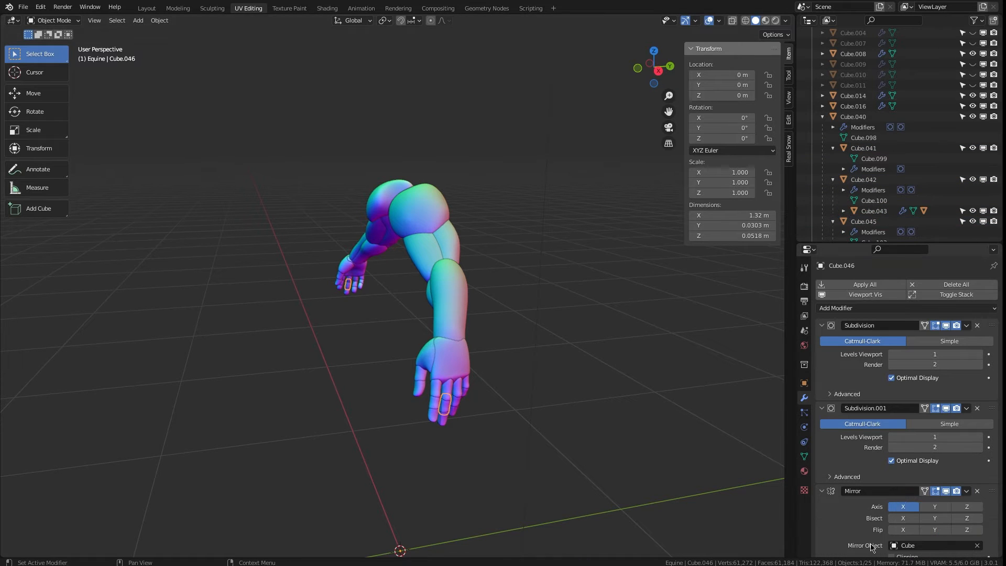
click(967, 492)
click(920, 505)
Apply the Mirror modifiers of three outer finger segments, down to the ring fingertip.
middle_drag(419, 314, 346, 283)
click(337, 274)
click(967, 492)
click(921, 503)
click(328, 286)
click(967, 491)
click(921, 503)
click(327, 294)
click(966, 491)
click(921, 503)
Apply the Mirror modifiers of three more outer finger segments, down to the little fingertip Cube.050.
click(340, 267)
click(966, 491)
click(921, 503)
click(341, 282)
click(966, 491)
click(921, 503)
click(338, 288)
click(966, 490)
click(921, 503)
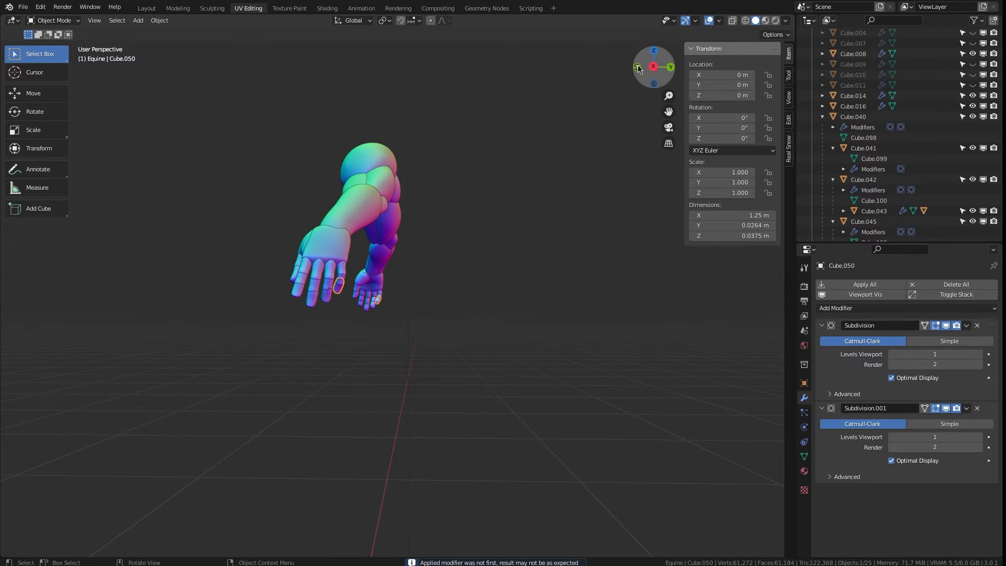
Join all visible shoulder, arm and hand parts into one object and rename it Arm.
drag(651, 67, 710, 79)
drag(491, 164, 521, 253)
key(a)
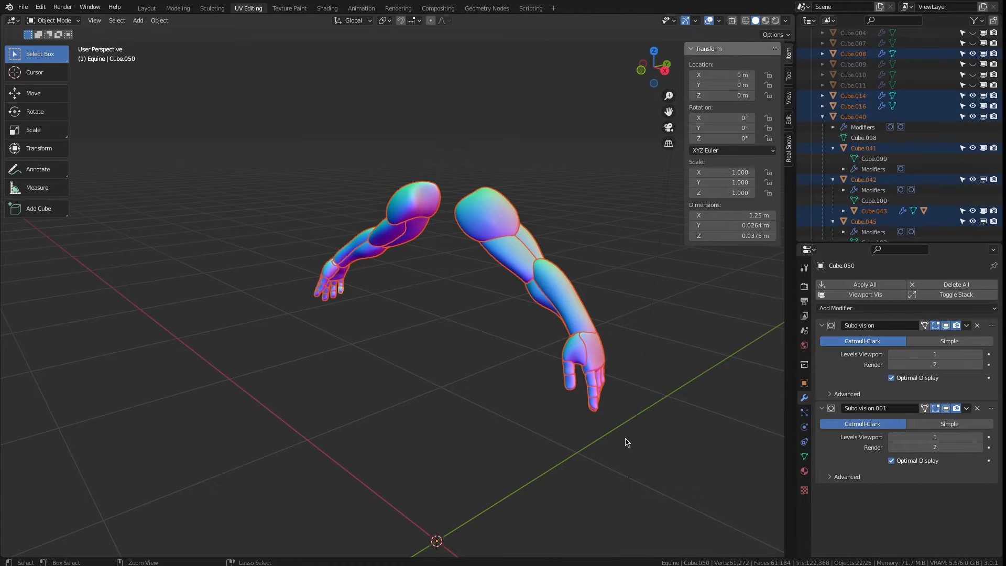
key(ctrl+j)
double_click(897, 148)
text(Arm)
key(Return)
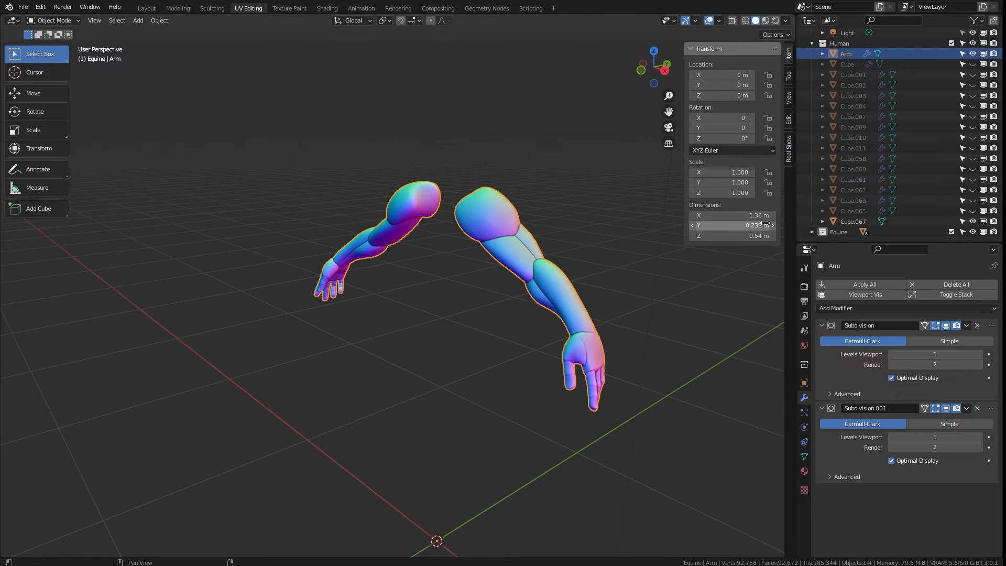
Unhide the human parts from Cube down to Cube.007 and select Cube.007.
click(854, 74)
click(972, 74)
drag(972, 78, 973, 117)
click(912, 119)
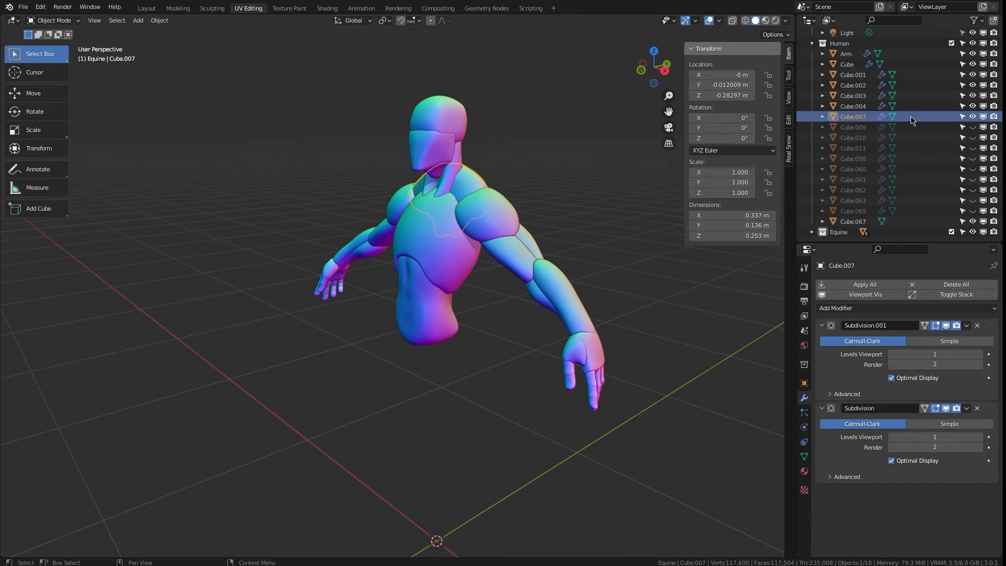
Unhide the chest part Cube.009 and the collarbone part Cube.010 and apply their Mirror modifiers.
click(912, 127)
click(972, 127)
click(966, 326)
click(951, 338)
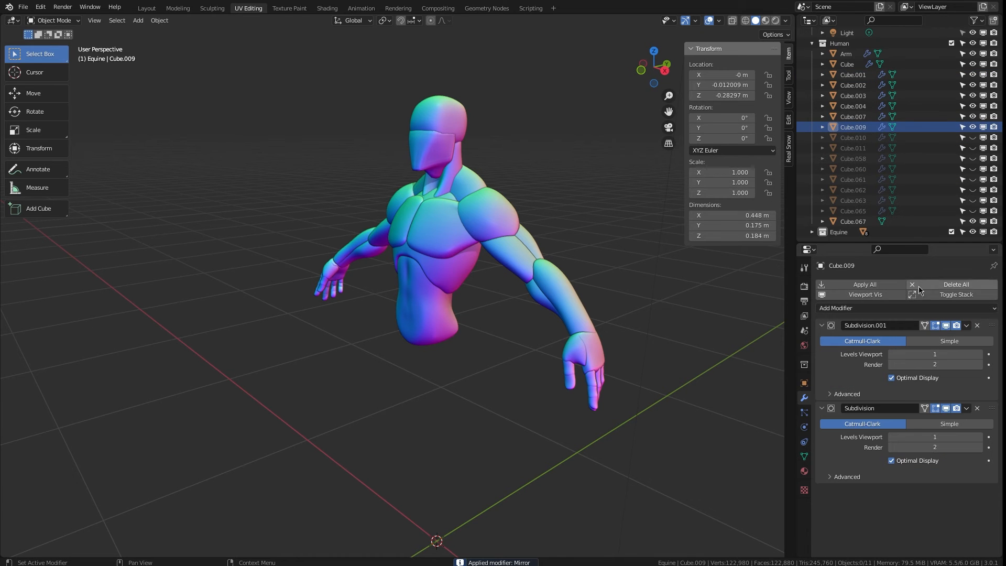
click(854, 137)
click(966, 325)
click(952, 338)
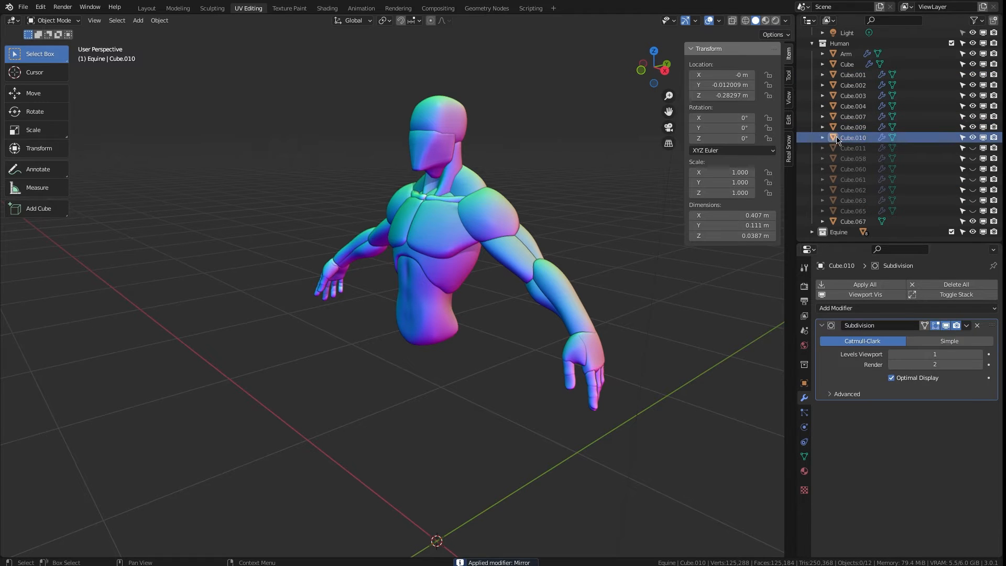
Unhide the waist part Cube.011 and apply its Mirror modifier, keeping both sides.
click(853, 147)
click(973, 148)
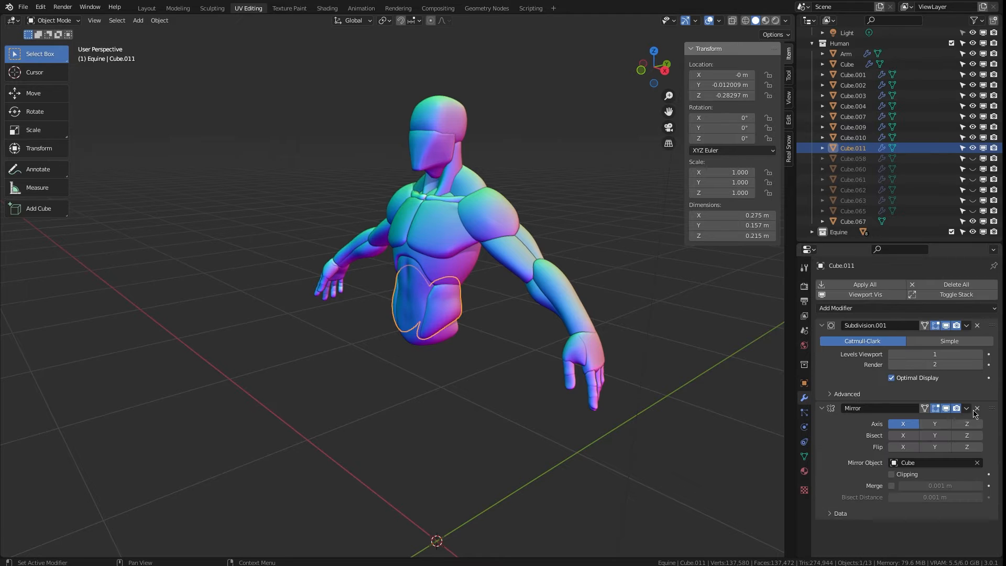
click(977, 409)
key(ctrl+z)
click(966, 410)
click(951, 420)
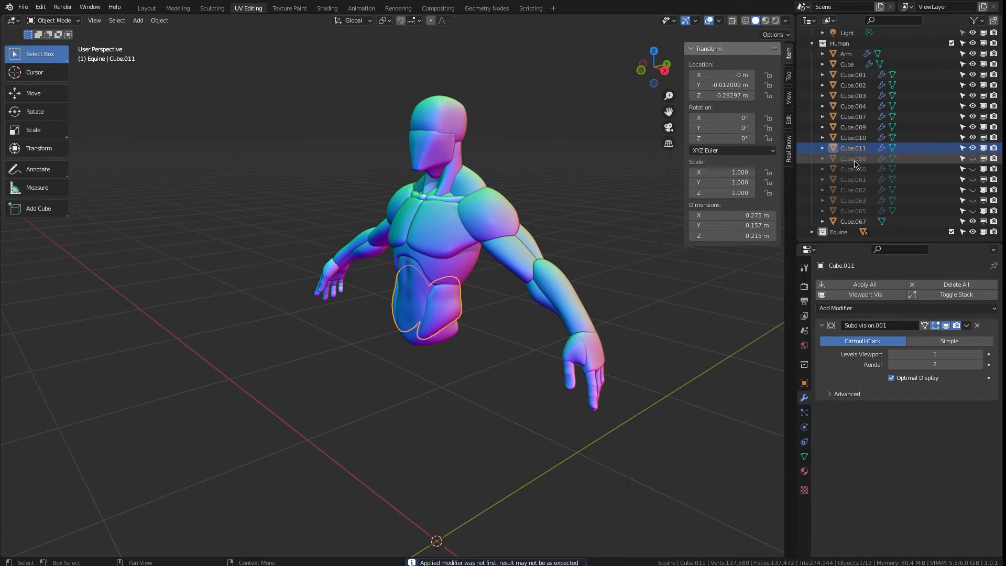
Unhide the torso parts Cube.058 and Cube.060 and apply the Mirror modifier of Cube.060.
click(854, 159)
click(973, 158)
click(853, 169)
click(973, 169)
click(966, 491)
click(952, 503)
Unhide the remaining human parts Cube.061, Cube.062, Cube.063 and Cube.065.
click(859, 180)
click(973, 179)
key(Down)
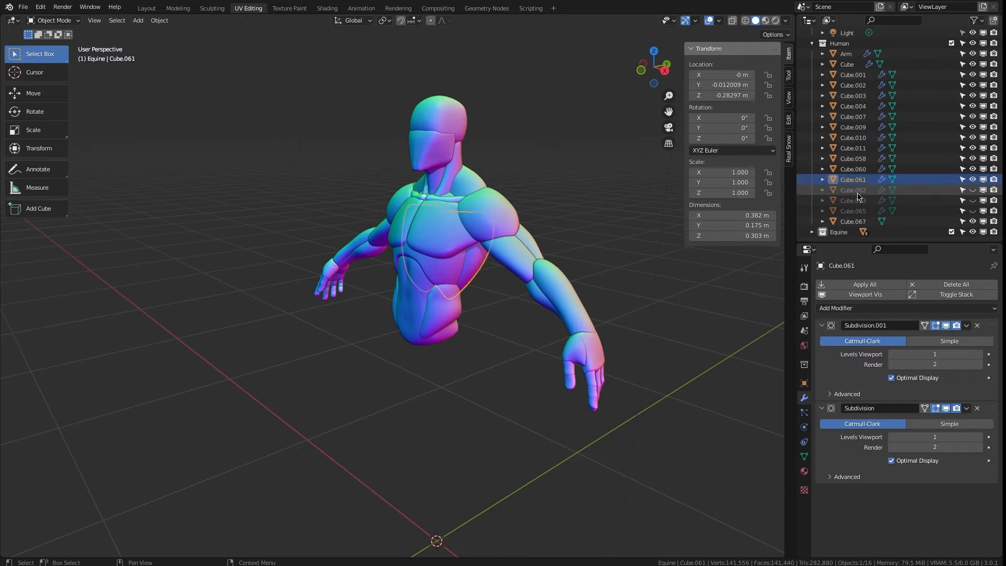
click(973, 190)
key(Down)
click(972, 200)
key(Down)
click(973, 211)
Join all visible human parts into one object and unhide the horse body parts.
drag(324, 78, 506, 386)
key(ctrl+j)
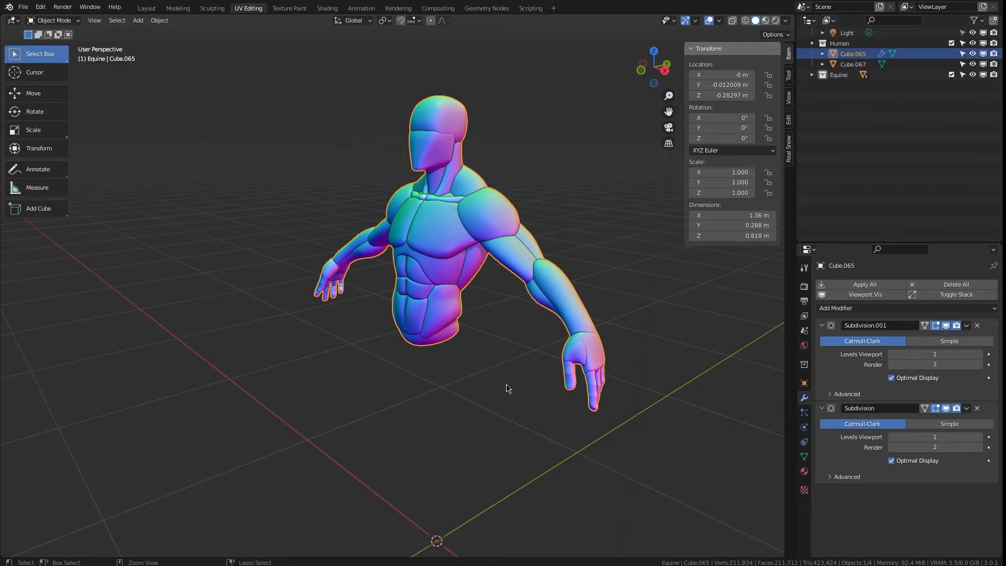
key(alt+h)
click(855, 97)
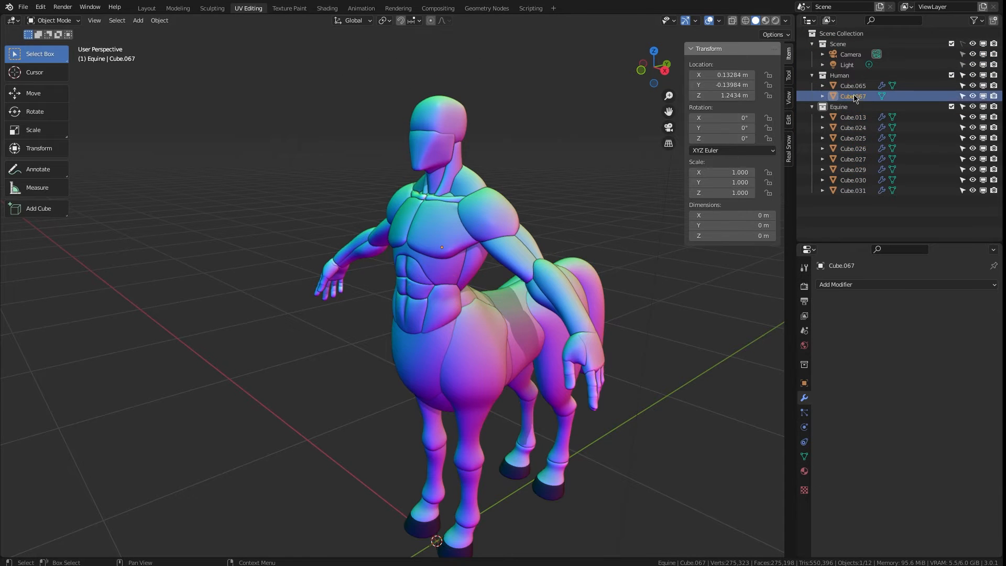
Delete the leftover empty object Cube.067 from the Human collection, keeping the joined body Cube.065.
click(973, 86)
click(973, 85)
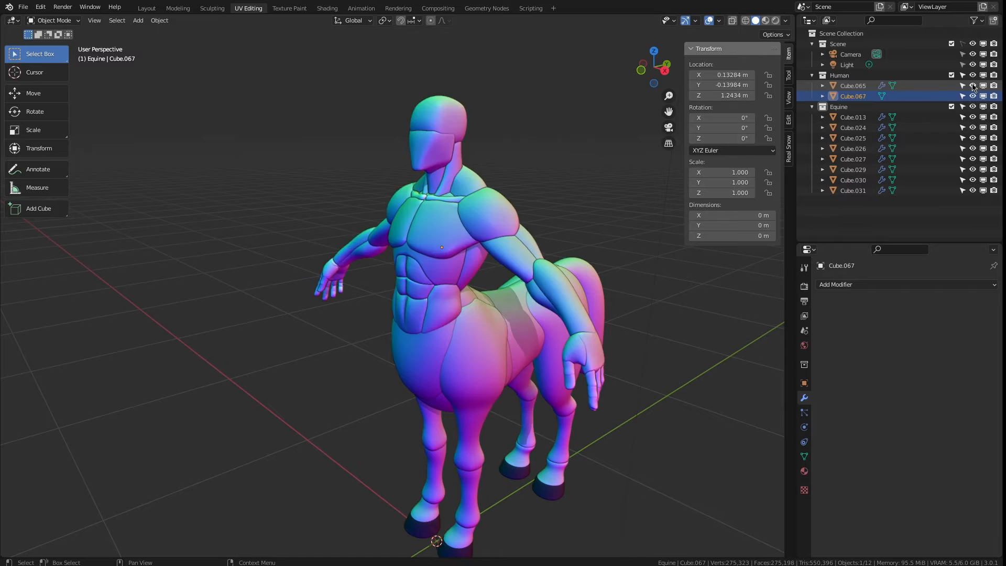
click(973, 75)
click(973, 75)
click(865, 85)
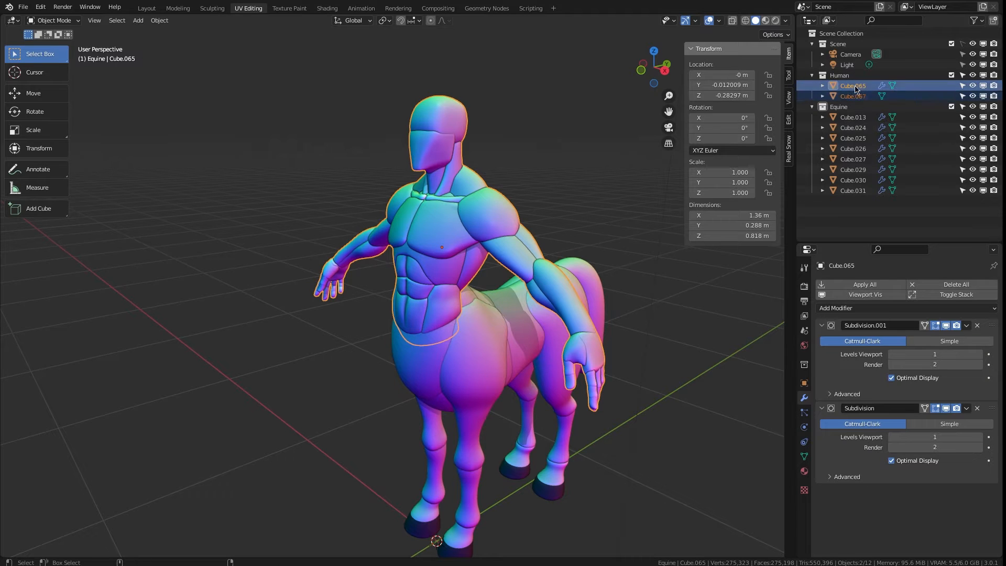
click(864, 97)
right_click(865, 96)
click(860, 121)
Try to join all horse parts from Cube.013 to Cube.031 into one object.
click(858, 107)
shift+click(861, 181)
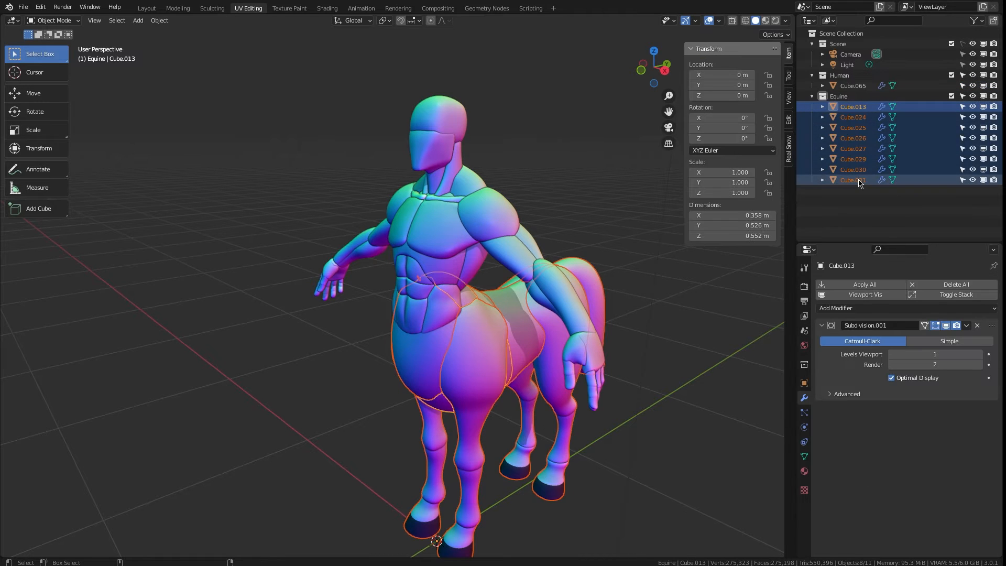
key(ctrl+j)
key(ctrl+z)
Check the horse parts for unapplied Mirror modifiers and apply the remaining ones, including that of Cube.026.
click(856, 194)
click(857, 179)
click(858, 168)
click(859, 149)
click(860, 139)
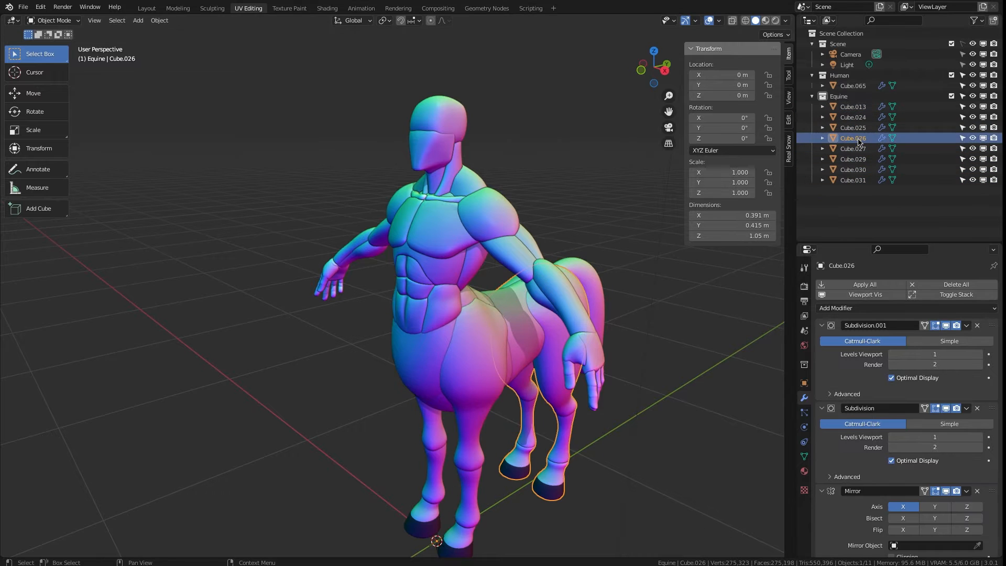
key(ctrl+a)
click(891, 128)
key(ctrl+a)
click(914, 118)
Select all parts in the Equine collection with Cube.026 as the active object and join them.
click(925, 107)
shift+click(916, 182)
click(912, 188)
click(869, 159)
click(865, 148)
click(863, 139)
click(856, 107)
shift+click(858, 180)
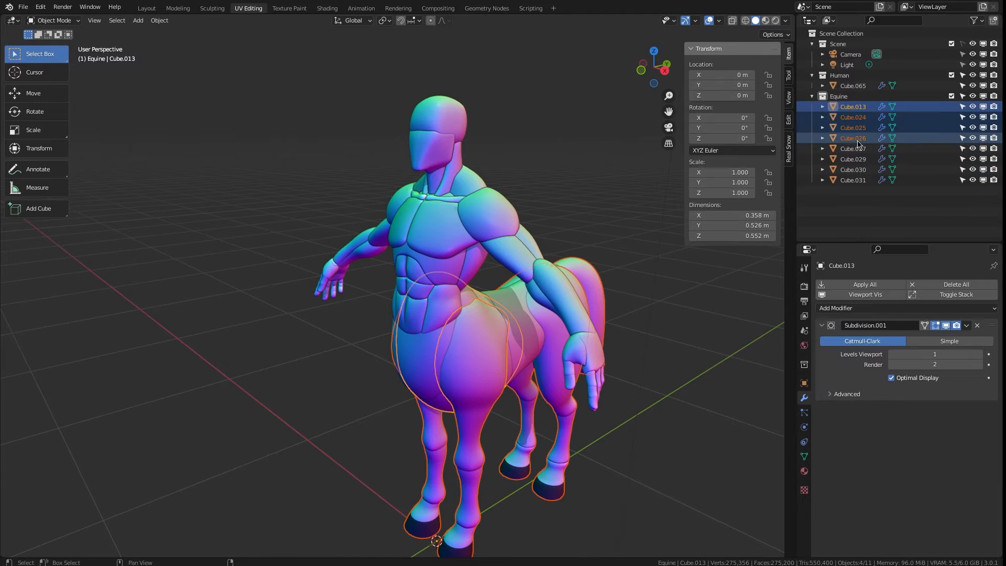
shift+click(858, 138)
shift+click(857, 117)
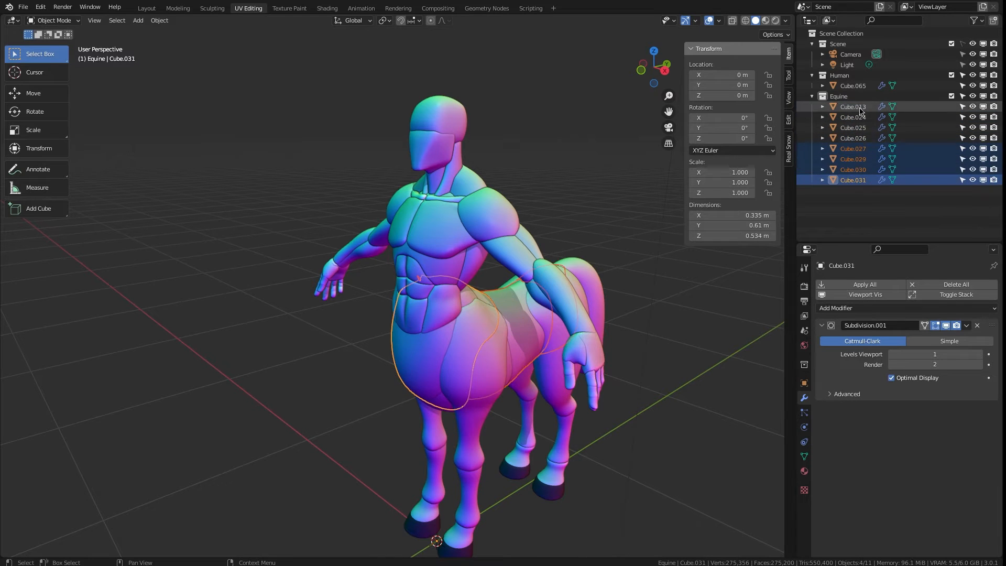
click(858, 139)
shift+click(862, 180)
ctrl+shift+click(854, 107)
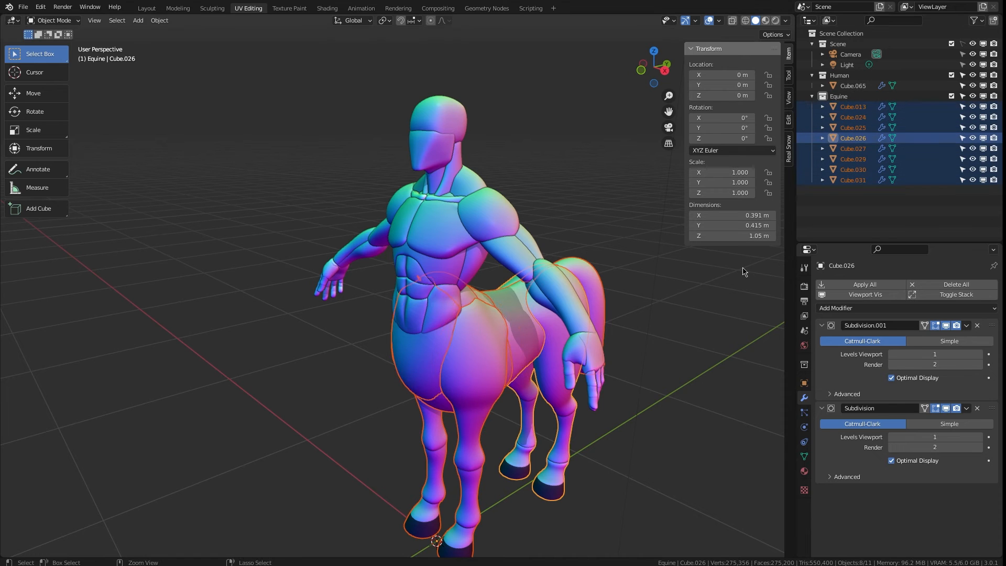
key(ctrl+j)
Join the horse body with the human body Cube.065 and rename the combined object as Centaur Blocked.
shift+click(457, 248)
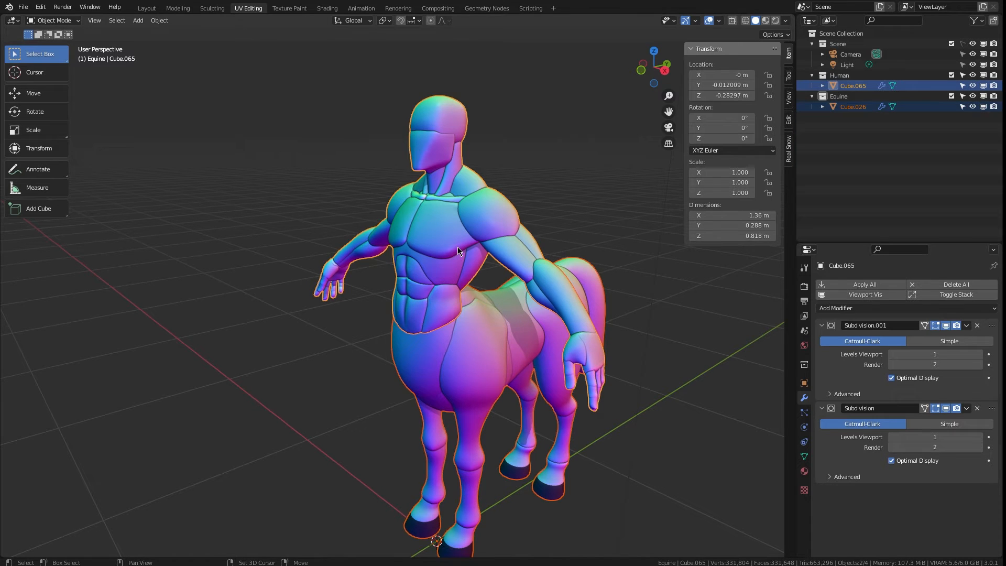
key(ctrl+j)
key(F2)
text(Centaur Blocked)
key(Return)
click(805, 383)
key(shift+d)
click(452, 299)
key(ctrl+z)
Duplicate Centaur Blocked in place and rename the copy as Cenatur Hi Poly Mesh.
key(shift+d)
right_click(360, 184)
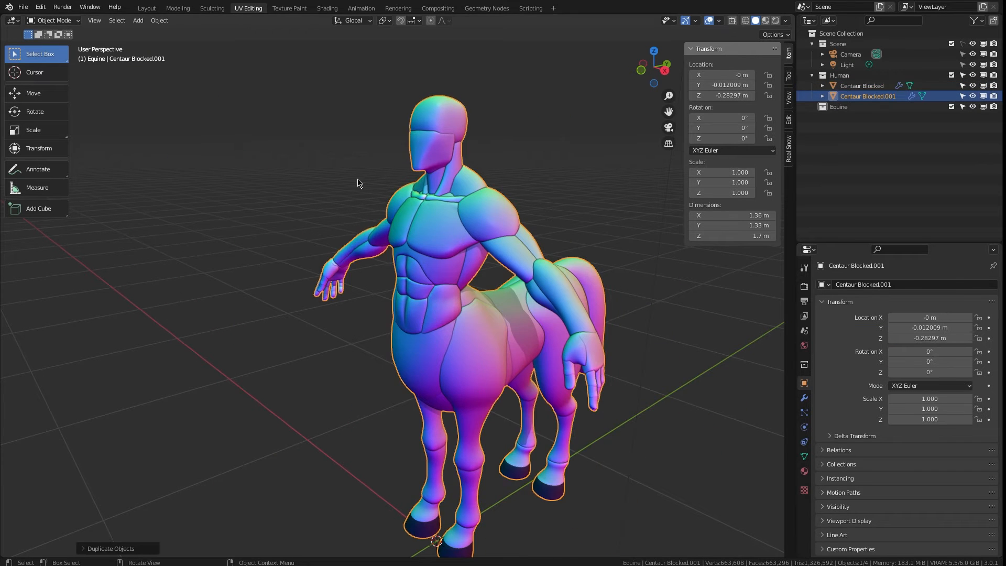
click(359, 184)
click(871, 96)
right_click(871, 99)
key(F2)
text(Cenatur)
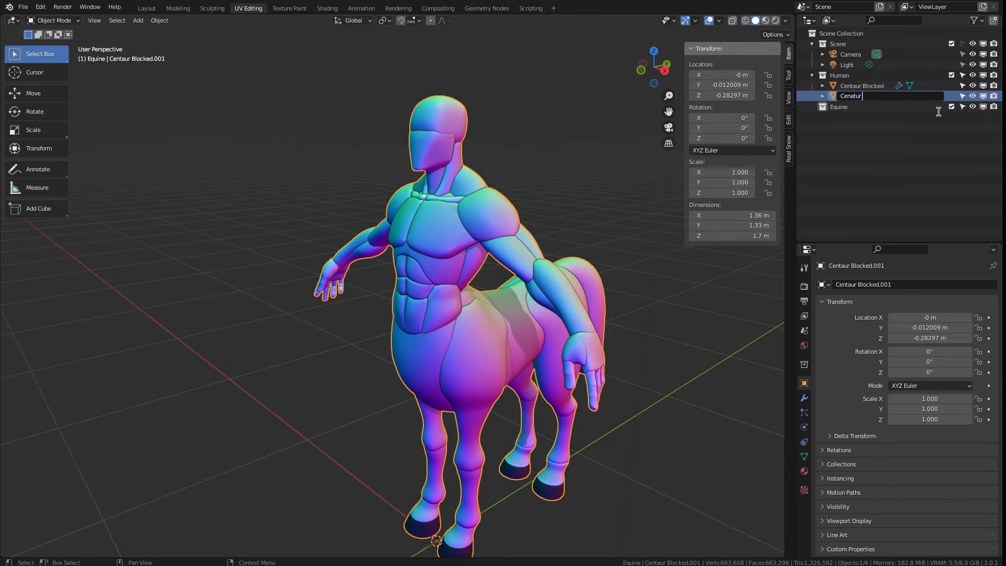
text( Hi Poly Mesh)
key(Return)
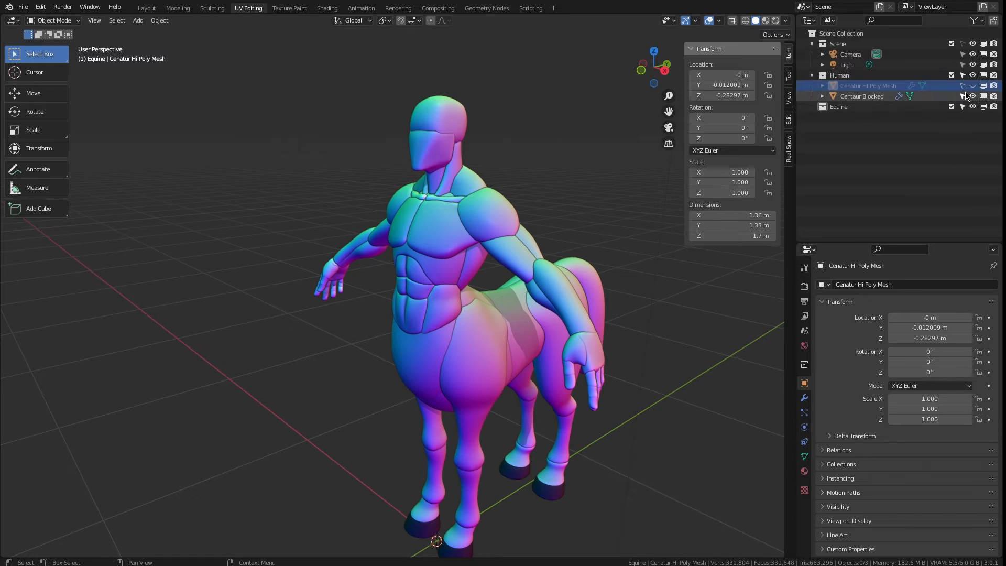
Rename the Human collection as Centaur and the Equine collection as Safe.
double_click(857, 76)
text(Centaur)
key(Return)
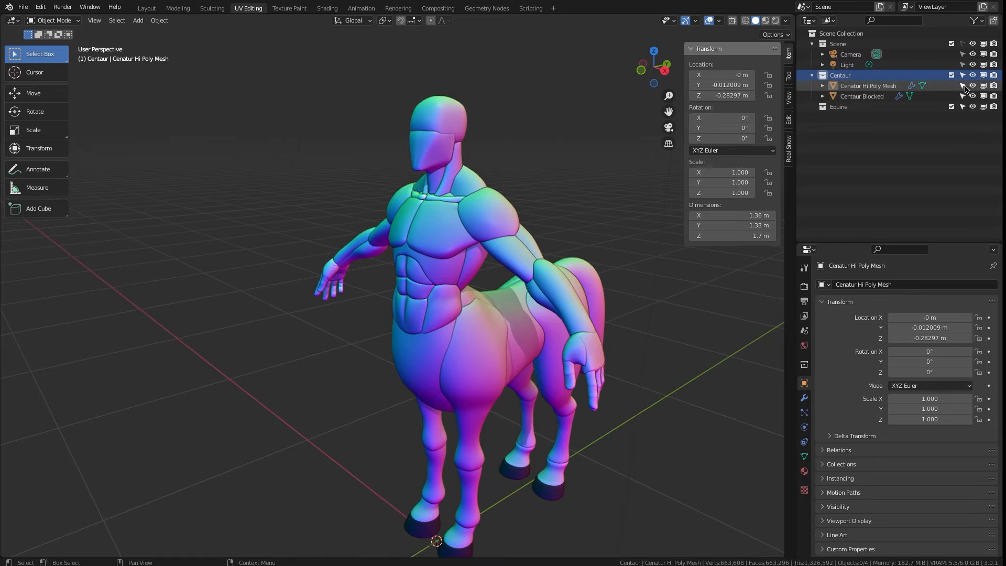
click(839, 107)
text(Safe)
key(Return)
Exclude the Safe collection from the view layer and renders, and move Centaur Blocked into it.
click(952, 107)
click(993, 107)
drag(849, 96, 831, 107)
drag(668, 111, 626, 83)
Select Cenatur Hi Poly Mesh and switch it to Sculpt Mode.
click(877, 87)
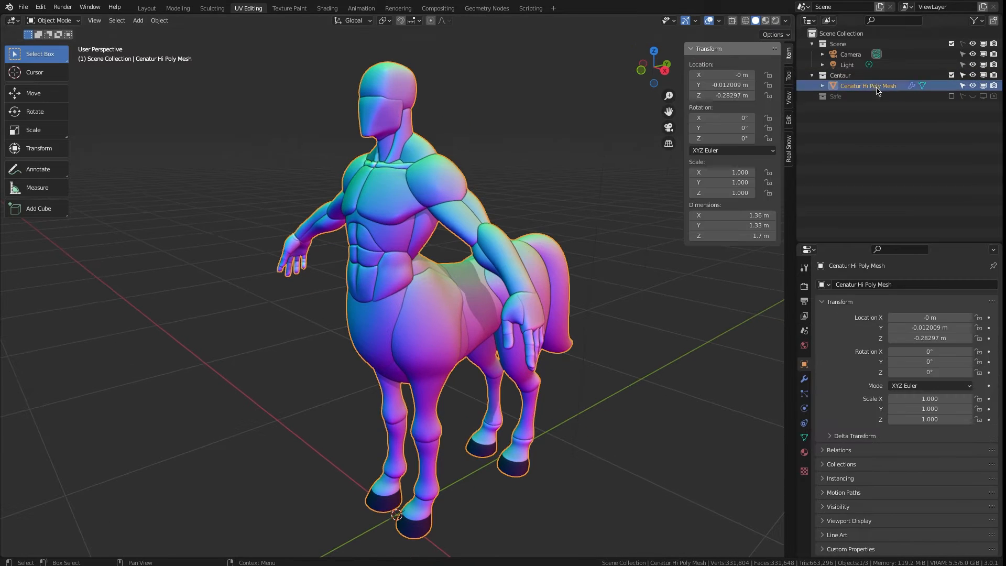
click(53, 20)
click(53, 51)
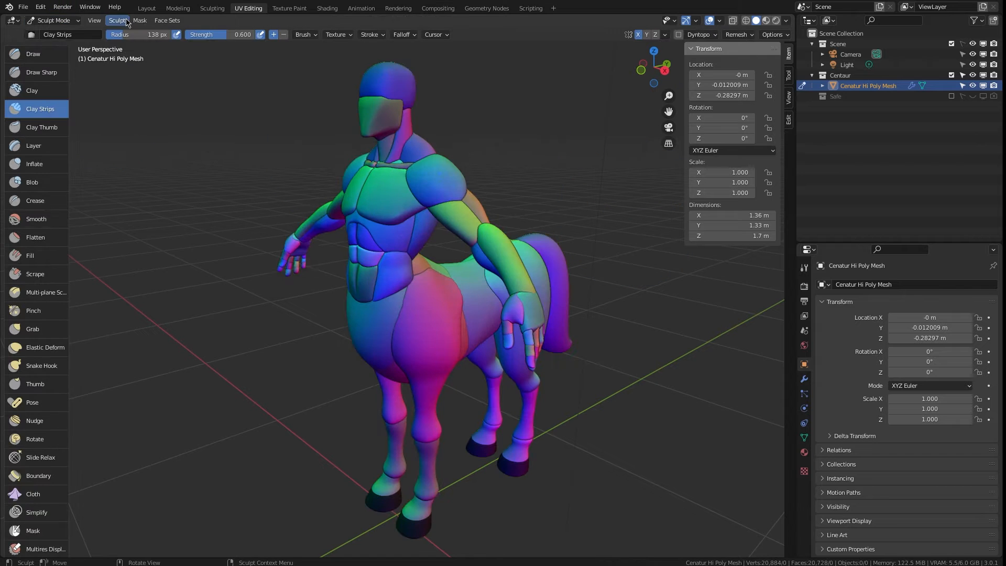
Sample the remesh voxel size from the centaur's hand, setting it to 0.01034 m.
click(739, 34)
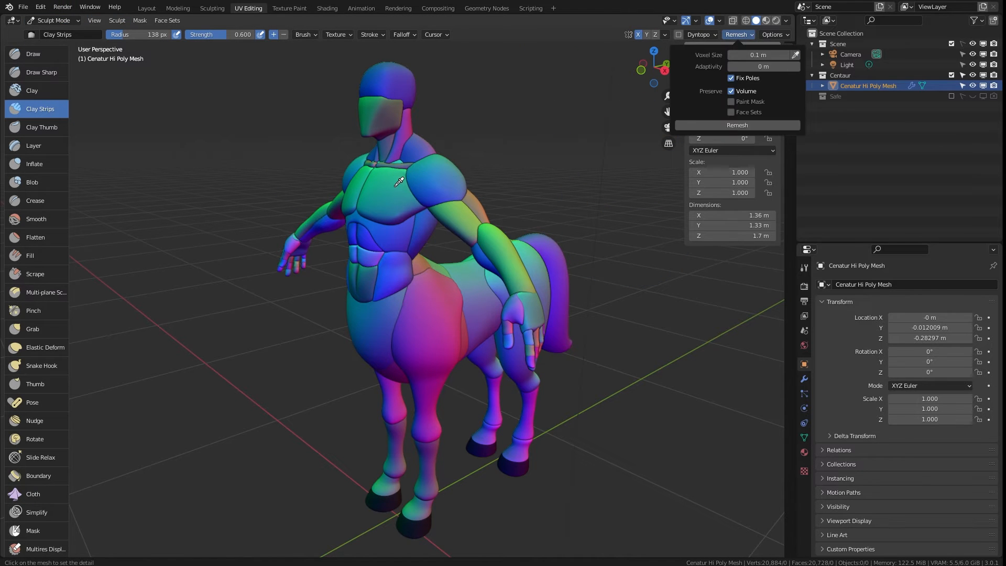
click(412, 177)
key(ctrl+z)
click(741, 37)
scroll(530, 366, up, 1)
click(744, 36)
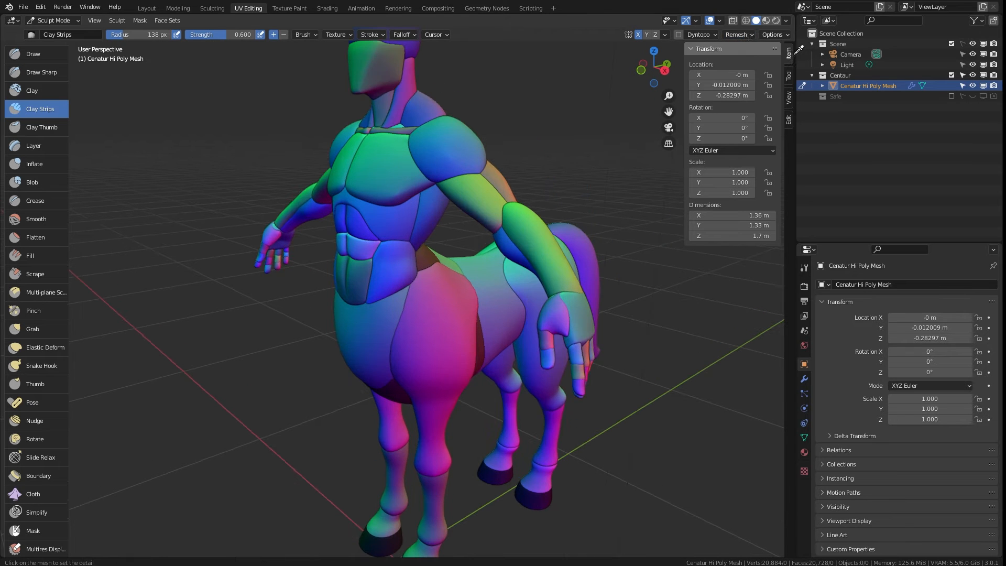
click(795, 55)
click(550, 356)
click(744, 36)
click(557, 361)
Try a voxel remesh of the centaur at 0.01034 m with its Subdivision modifiers still unapplied.
click(741, 37)
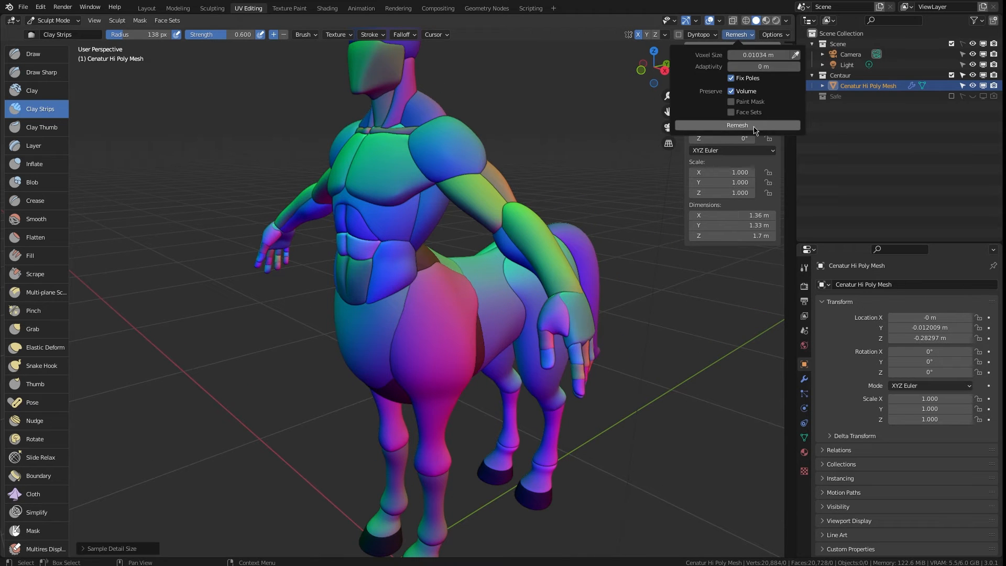
key(ctrl+r)
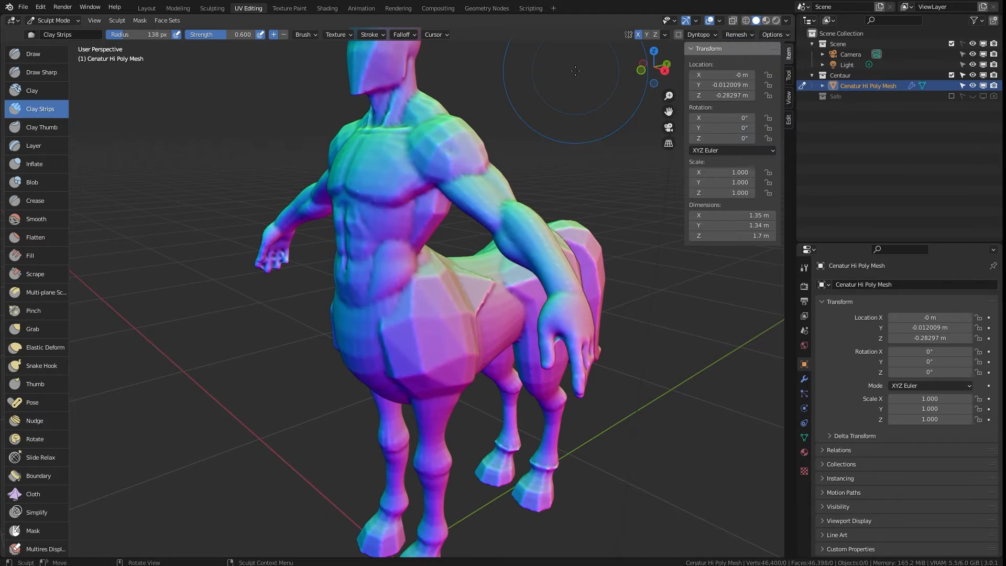
key(ctrl+z)
Apply both Subdivision modifiers and remesh the centaur with the 0.01034 m voxel size.
ctrl+scroll(978, 347, down, 1)
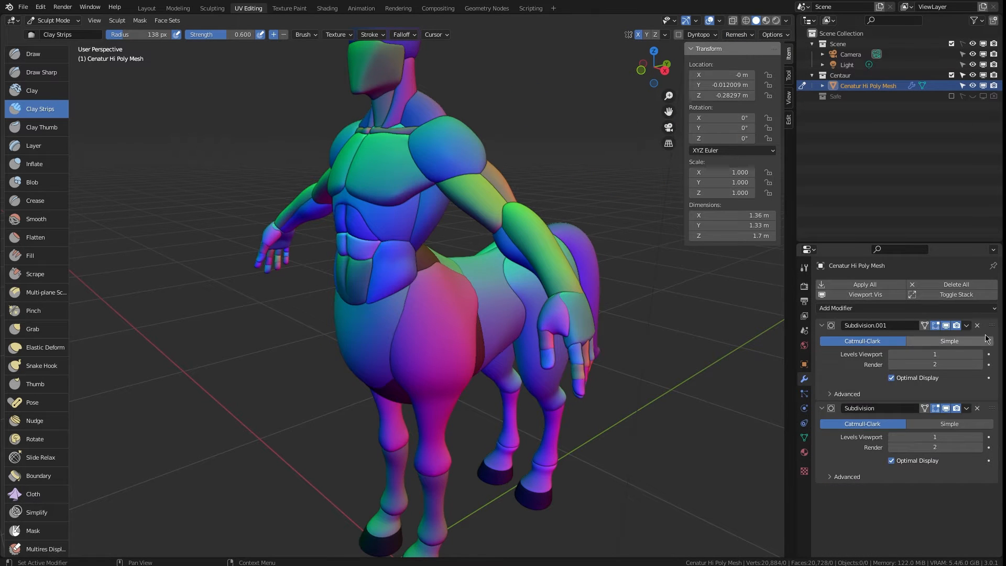
click(737, 35)
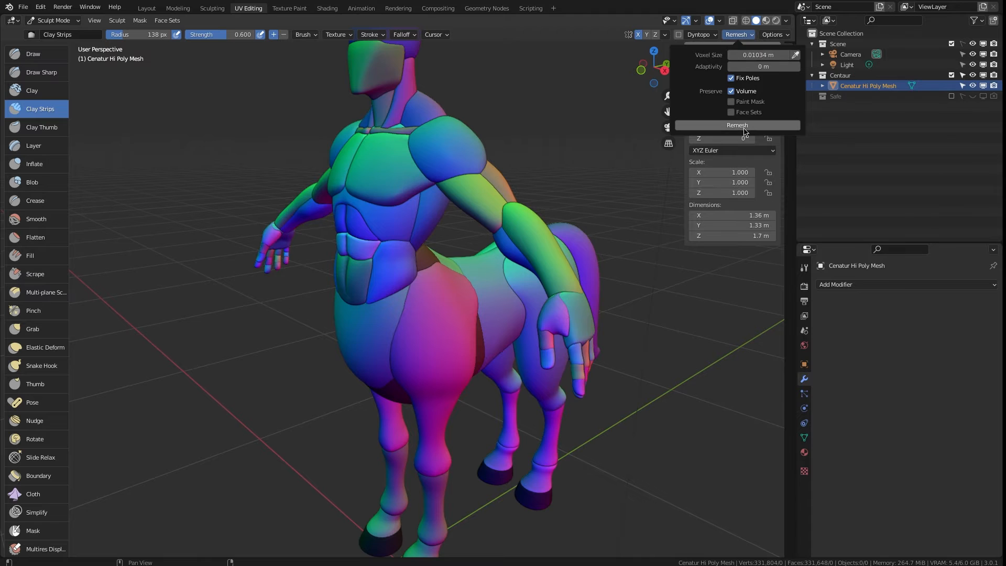
click(744, 131)
drag(645, 52, 676, 59)
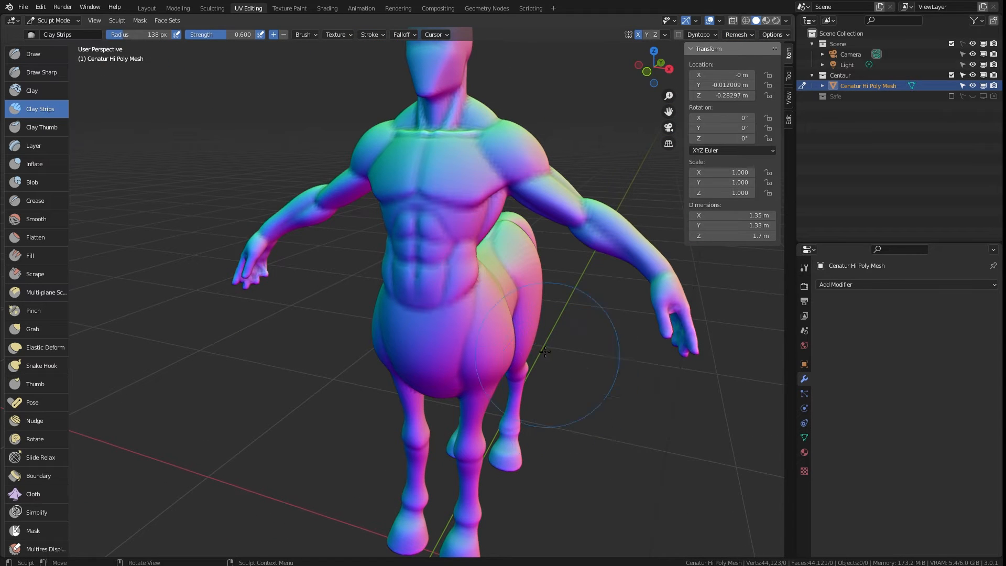
click(54, 21)
click(53, 33)
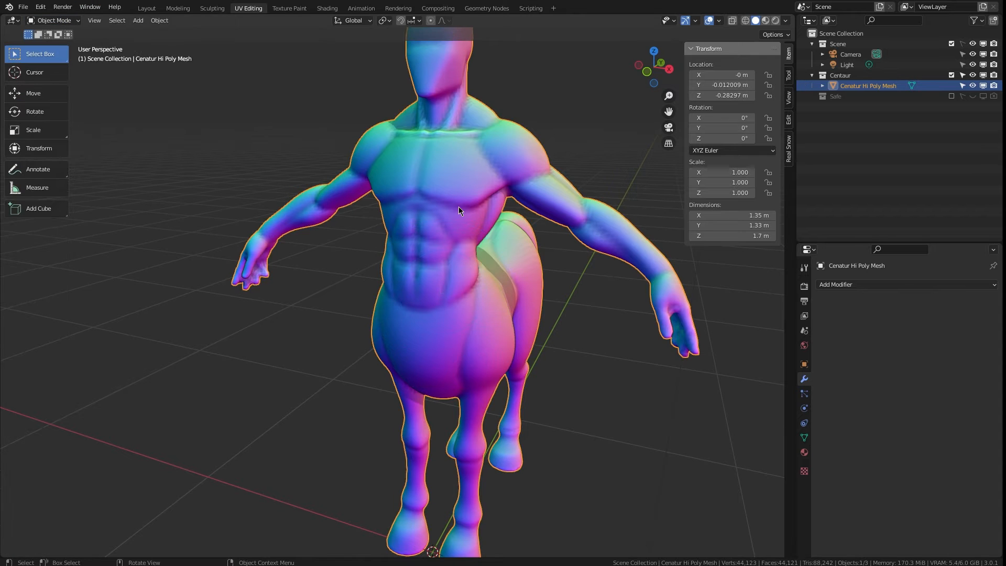
key(ctrl+z)
Remesh the centaur again with a much finer voxel size and return to Object Mode.
click(743, 38)
click(748, 55)
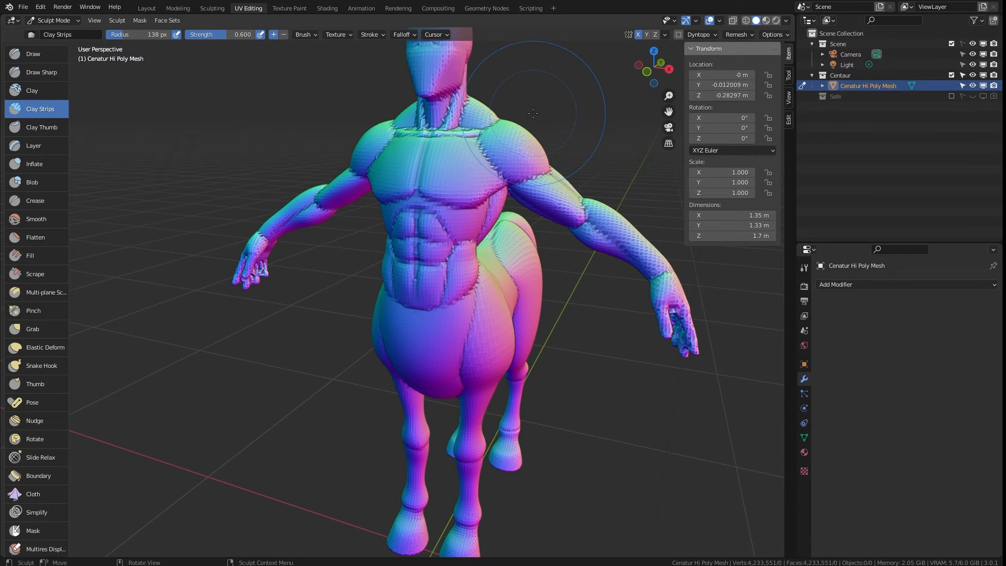
click(52, 20)
click(52, 30)
right_click(452, 158)
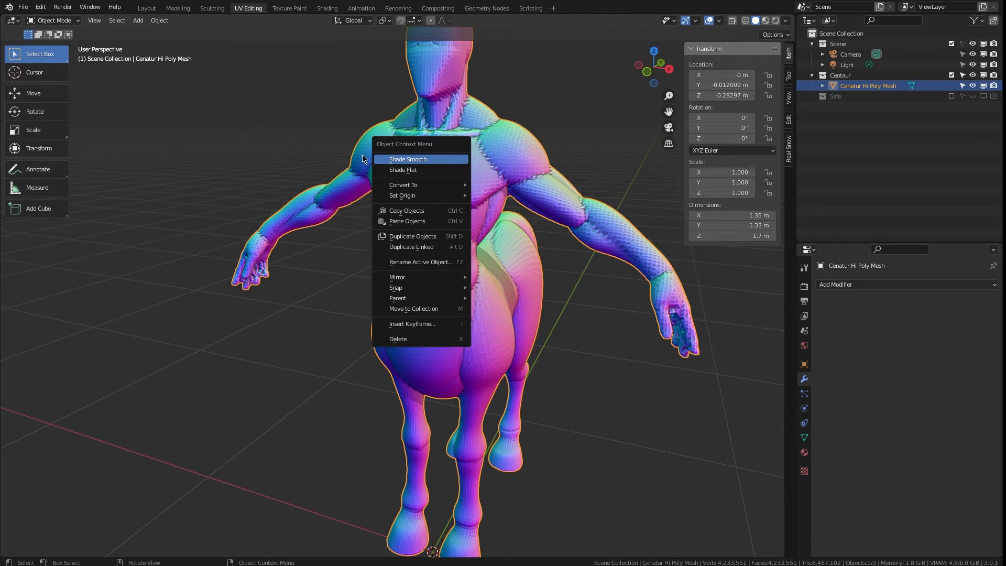
click(23, 7)
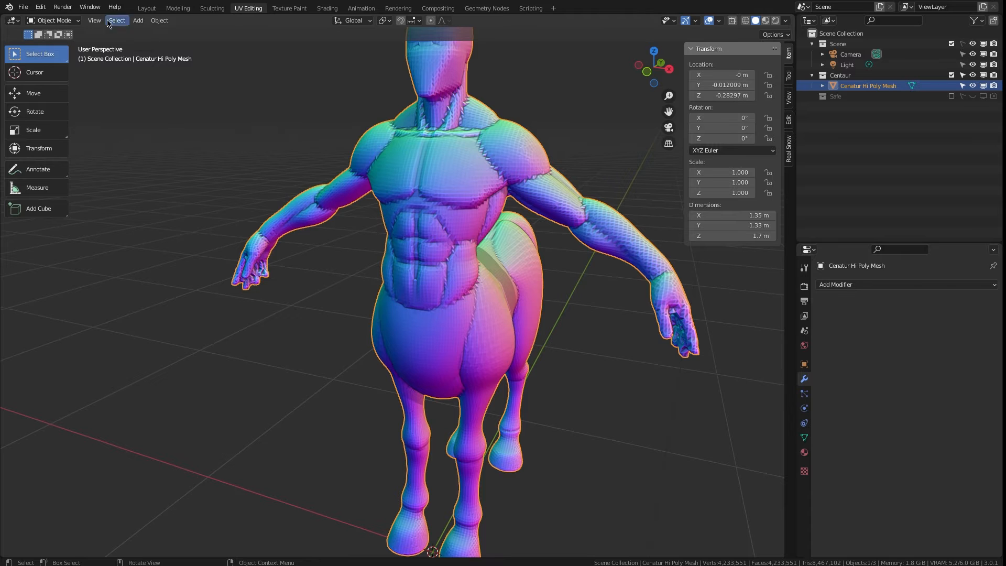
Add a single-vertex mesh object and rename it as Centaur Retopology.
click(137, 20)
mouse_move(158, 32)
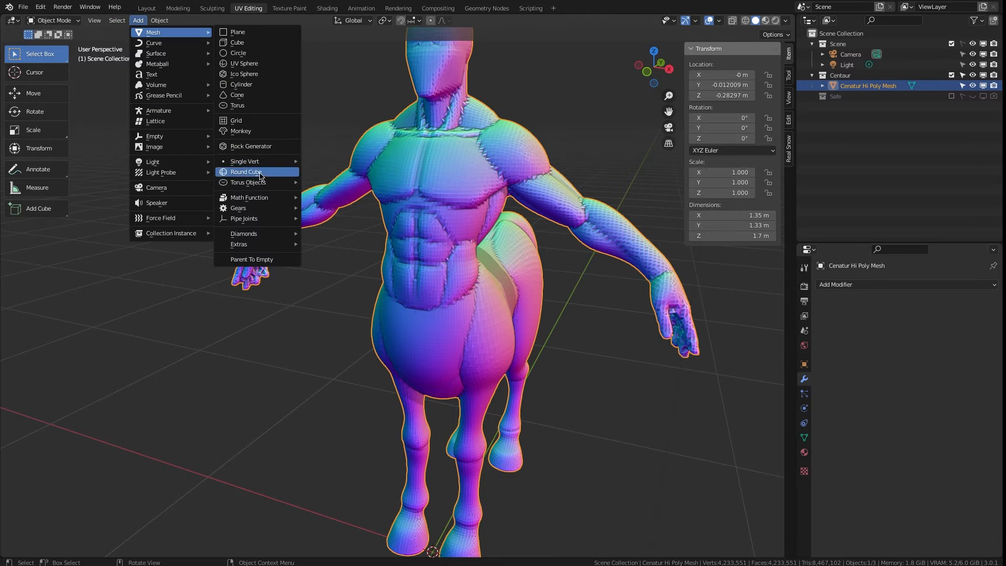
click(320, 163)
right_click(833, 96)
mouse_move(844, 187)
click(911, 299)
text(Retopo)
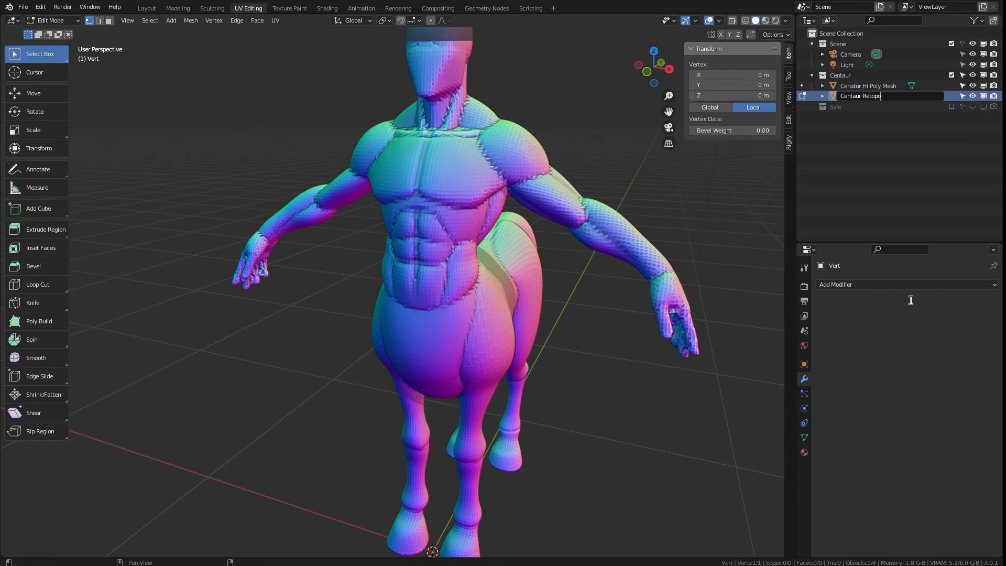
text(logy)
key(Return)
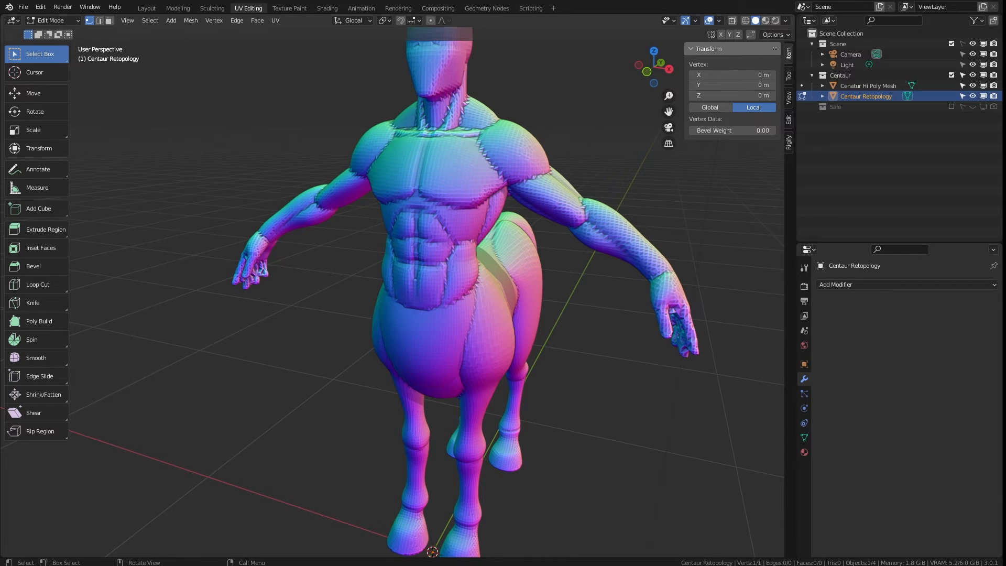
Enable snapping to faces with Project Individual Elements turned on.
click(401, 21)
click(420, 21)
click(379, 84)
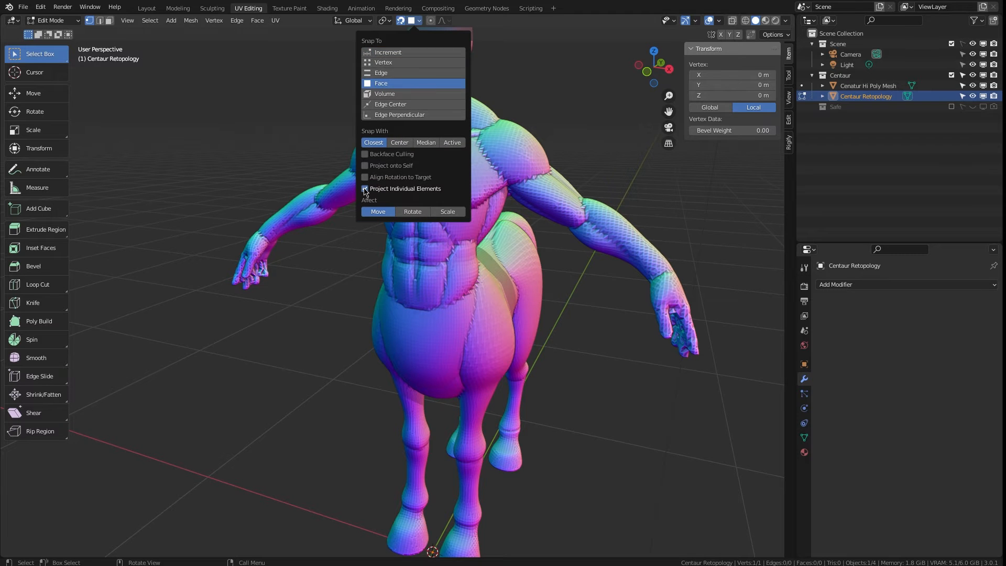
Add a Shrinkwrap modifier to Centaur Retopology with Cenatur Hi Poly Mesh as its target.
click(838, 284)
click(864, 464)
click(936, 366)
click(900, 383)
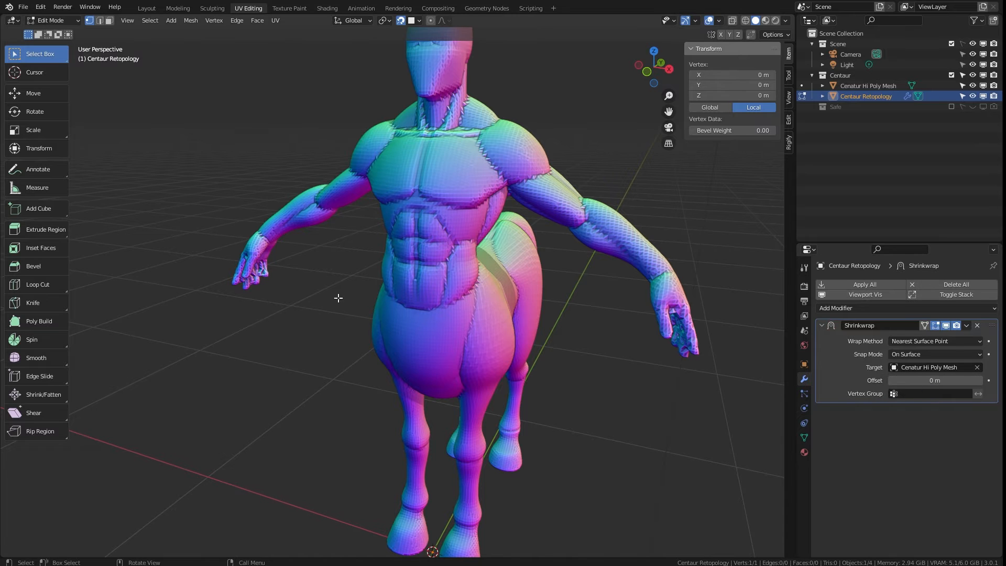
Move the single vertex onto the upper chest surface, just beside the centre line.
key(g)
click(441, 147)
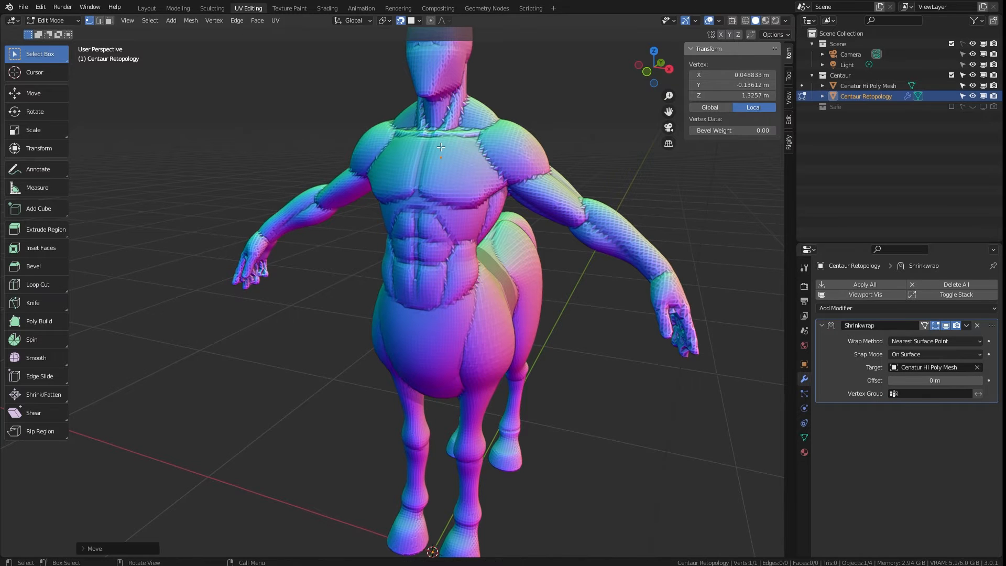
key(g)
click(440, 148)
Extrude the vertex across the chest's centre line and add an X-axis Mirror modifier with clipping enabled.
key(e)
click(405, 149)
click(844, 308)
click(793, 440)
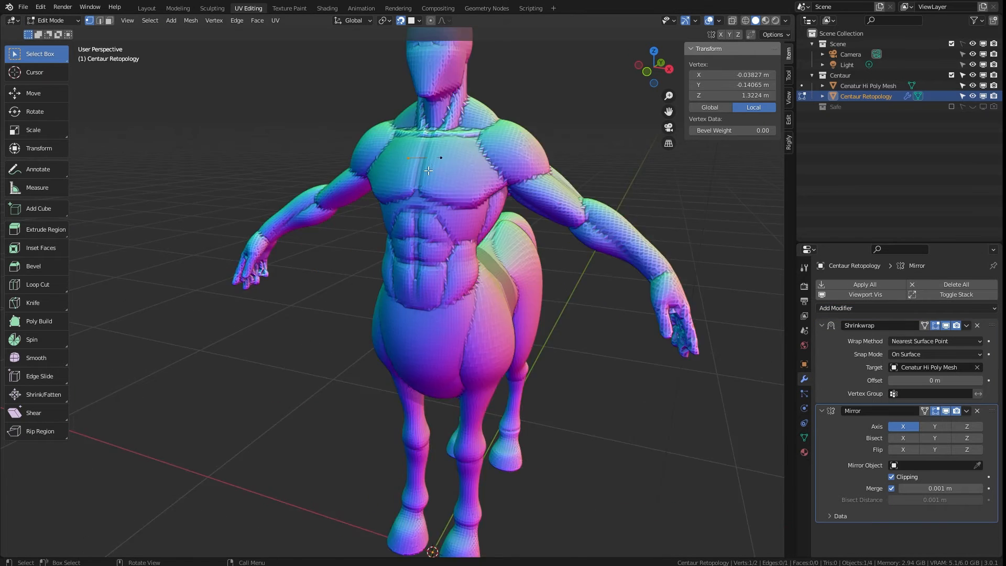
Turn on X-ray and backface culling in the viewport display.
scroll(429, 171, up, 5)
shift+middle_drag(454, 268, 429, 524)
click(733, 20)
click(786, 20)
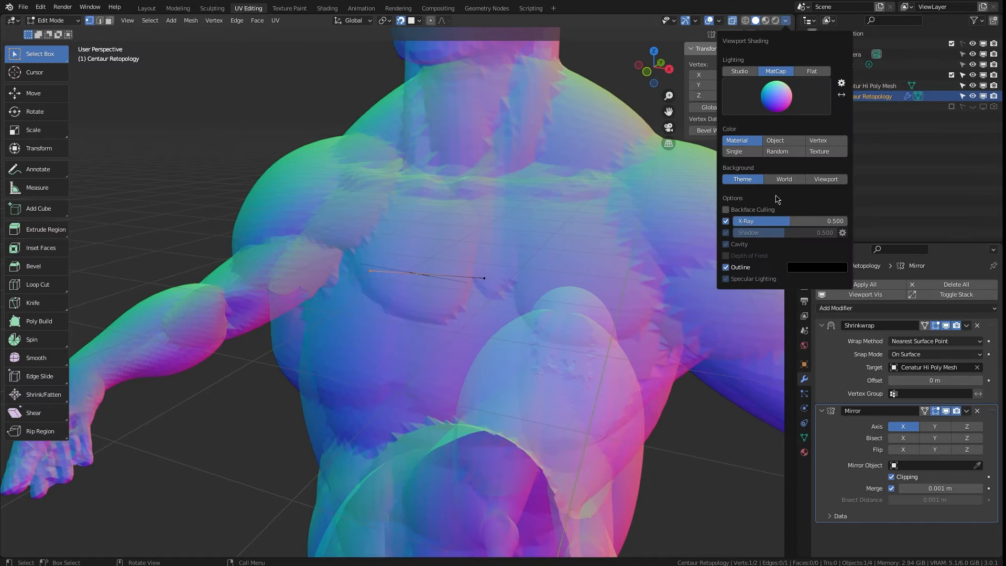
click(753, 209)
Snap the edge's inner vertex to the chest's centre line, then extrude downward and outward to form two quad faces.
key(g)
click(448, 293)
drag(510, 259, 437, 288)
key(e)
click(420, 353)
key(e)
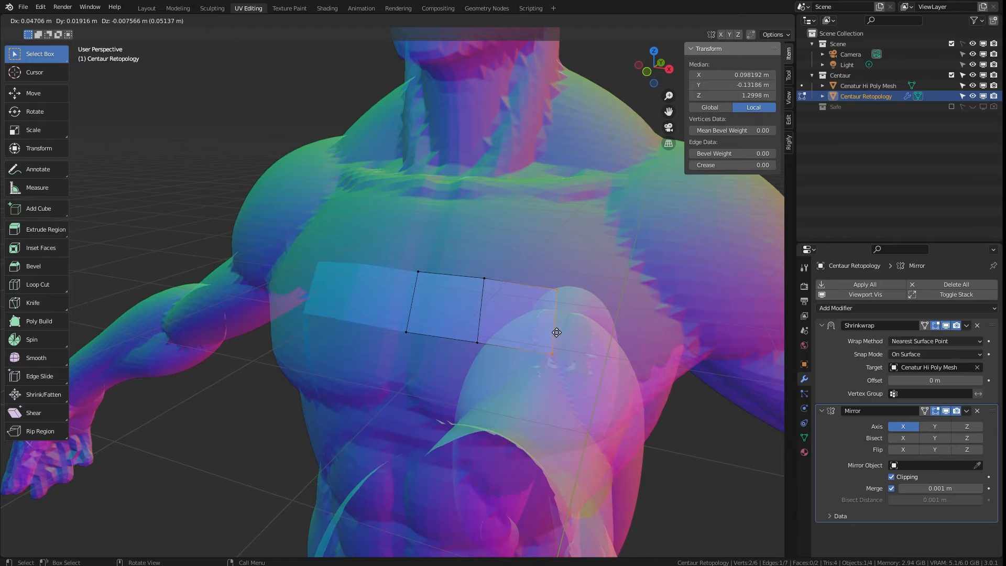
click(557, 334)
middle_drag(608, 155, 453, 175)
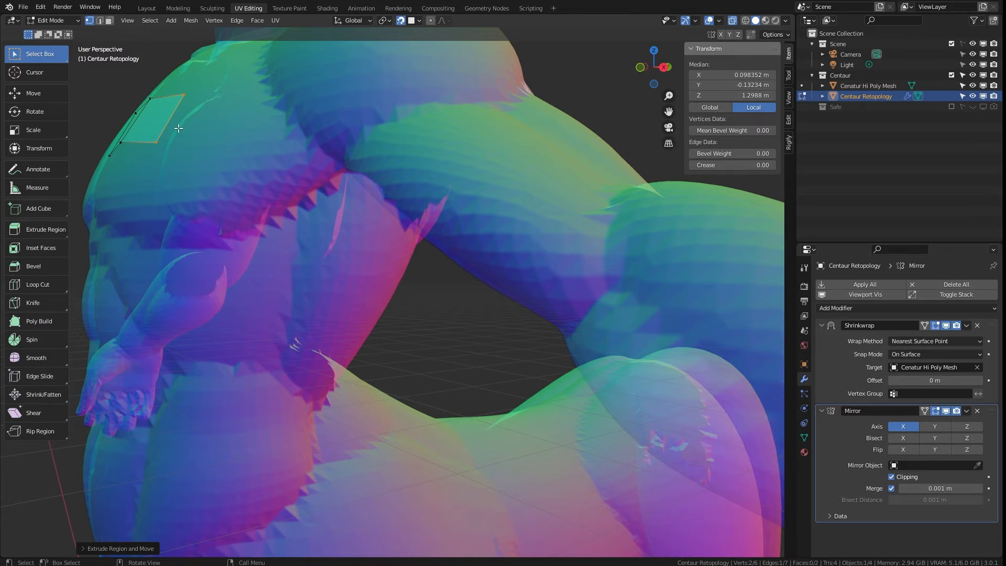
Move all the retopology faces down the torso to just below the chest muscles.
drag(648, 74, 411, 157)
key(a)
key(g)
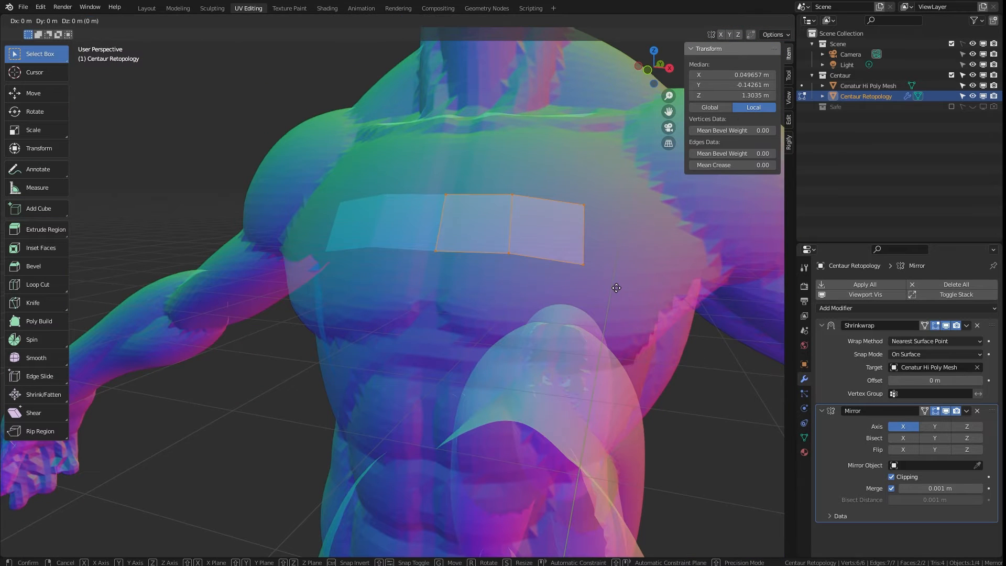
click(602, 409)
click(598, 272)
Reposition the individual vertices of the two quads to follow the lower contour of the chest.
click(502, 329)
key(g)
click(500, 350)
click(577, 330)
key(g)
click(578, 363)
click(539, 406)
click(587, 403)
key(g)
click(581, 450)
click(593, 379)
Extrude the band's outer edge twice in edge mode to add two quads along the side of the ribcage.
mouse_move(652, 68)
mouse_down()
mouse_move(613, 68)
mouse_move(650, 67)
mouse_up()
key(2)
click(207, 287)
key(e)
click(282, 291)
key(e)
click(355, 289)
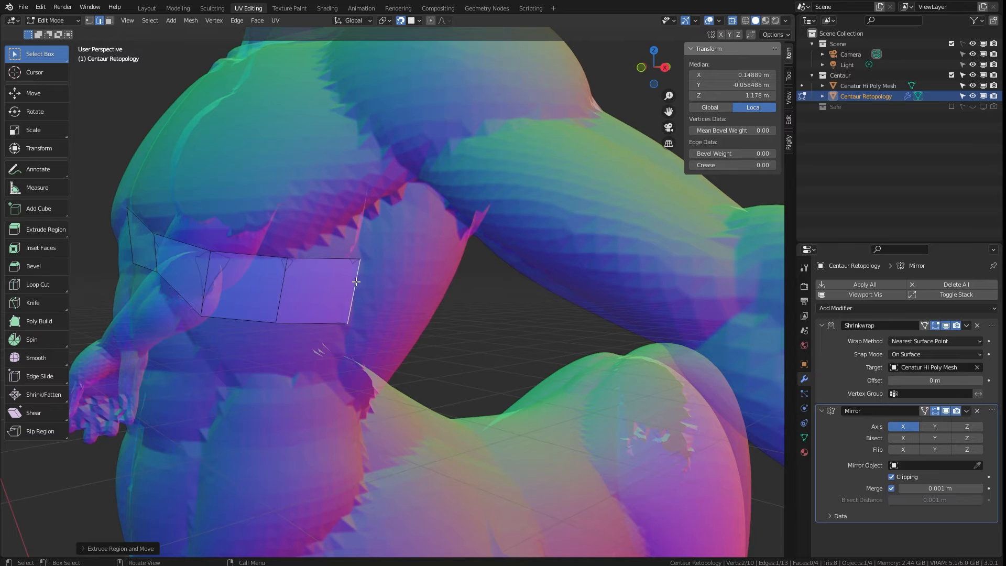
Extrude one more quad from the band's end edge around the side of the torso.
drag(662, 67, 603, 67)
drag(669, 112, 729, 57)
scroll(636, 101, up, 2)
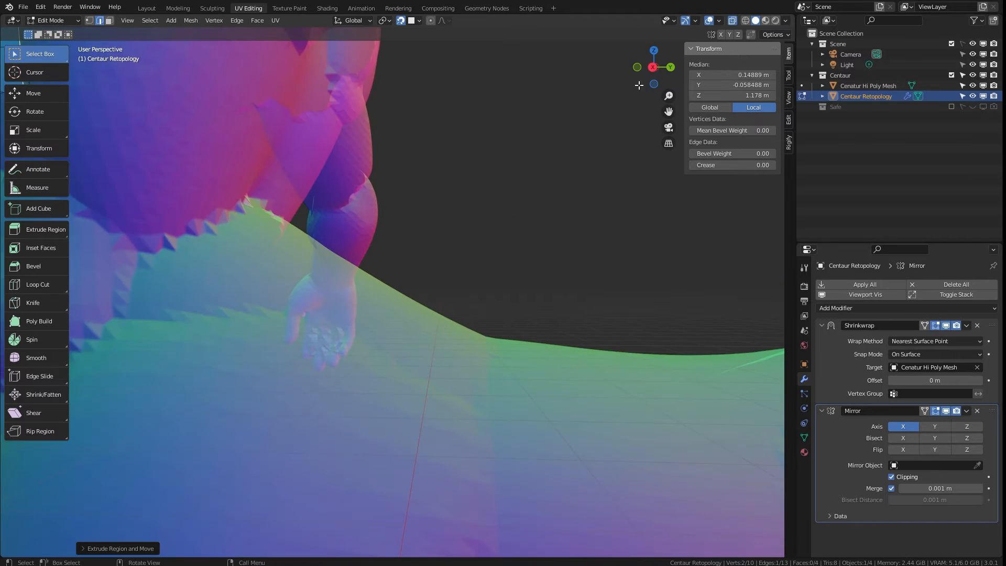
drag(669, 112, 777, 237)
drag(576, 118, 580, 138)
drag(669, 111, 794, 119)
key(e)
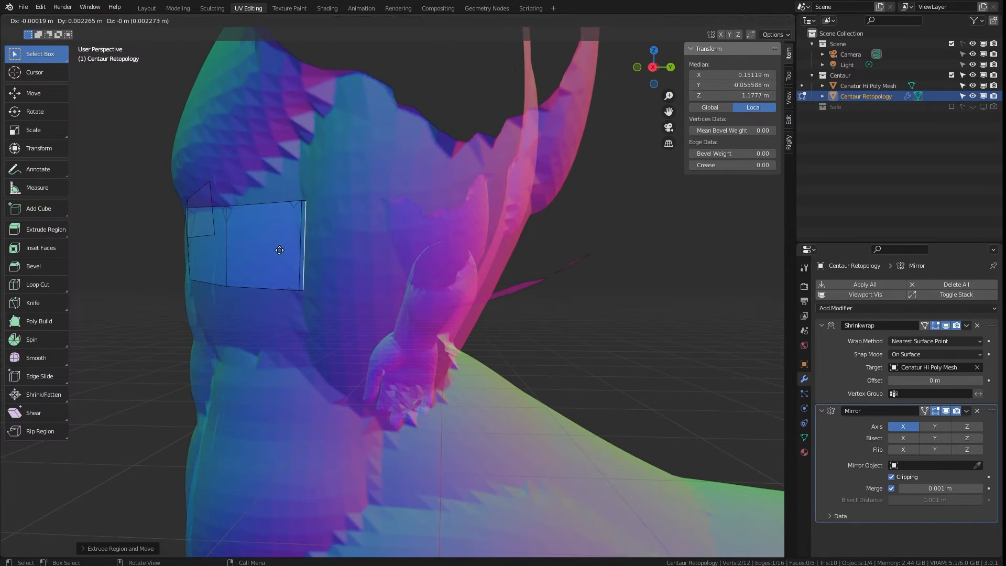
click(699, 73)
Extrude three more quads from the end edge across the back to the centre line.
drag(661, 67, 601, 67)
drag(669, 112, 778, 118)
key(e)
click(362, 251)
key(e)
click(414, 252)
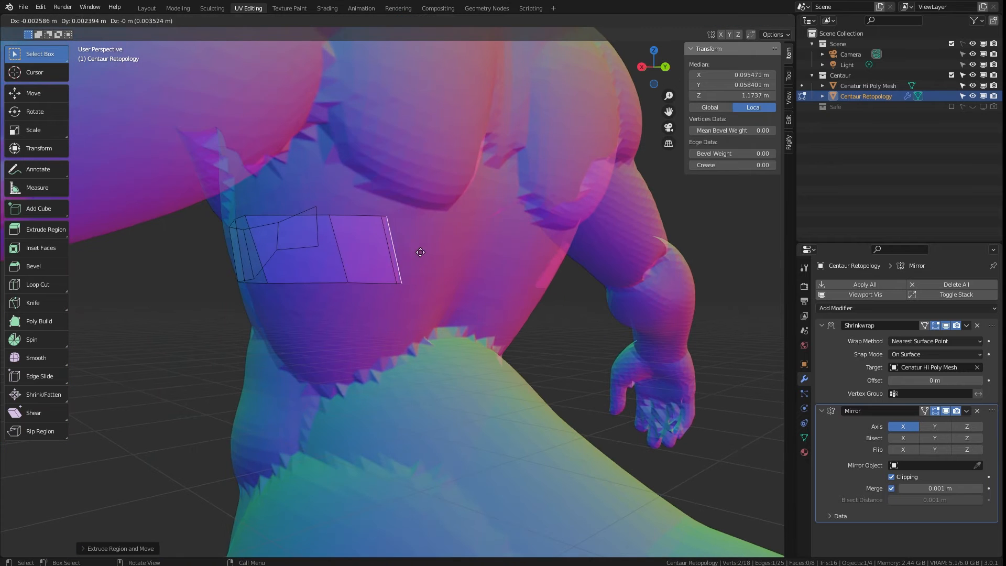
key(e)
click(542, 261)
Reposition the band's vertices on the back with the Poly Build tool, raising the upper ones below the shoulder blade.
key(alt+a)
click(38, 322)
click(382, 216)
drag(380, 216, 409, 209)
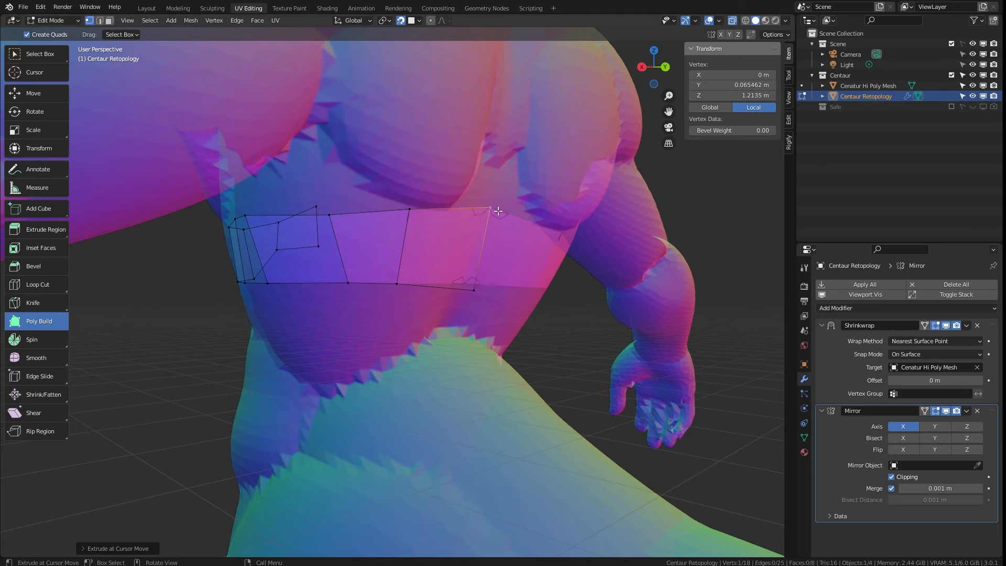
drag(347, 283, 327, 281)
drag(329, 215, 321, 147)
drag(249, 215, 253, 172)
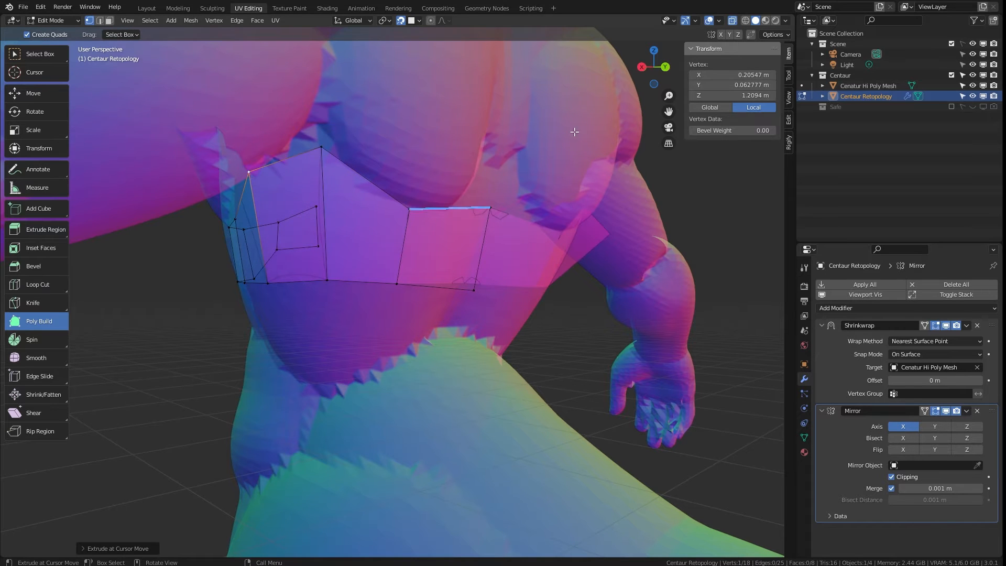
Adjust the band's upper vertices around the side of the torso and under the arm.
drag(666, 80, 628, 87)
drag(102, 209, 140, 196)
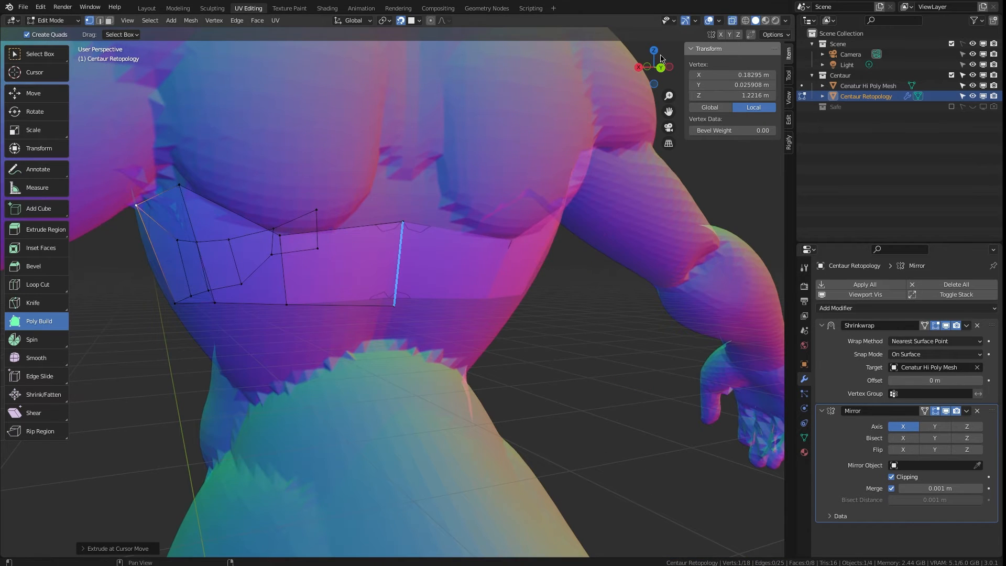
drag(661, 76, 760, 74)
drag(526, 202, 530, 147)
drag(658, 74, 708, 74)
drag(441, 210, 443, 209)
Try to pull a new vertex up from the band's upper edge at the chest's centre line.
scroll(420, 225, up, 8)
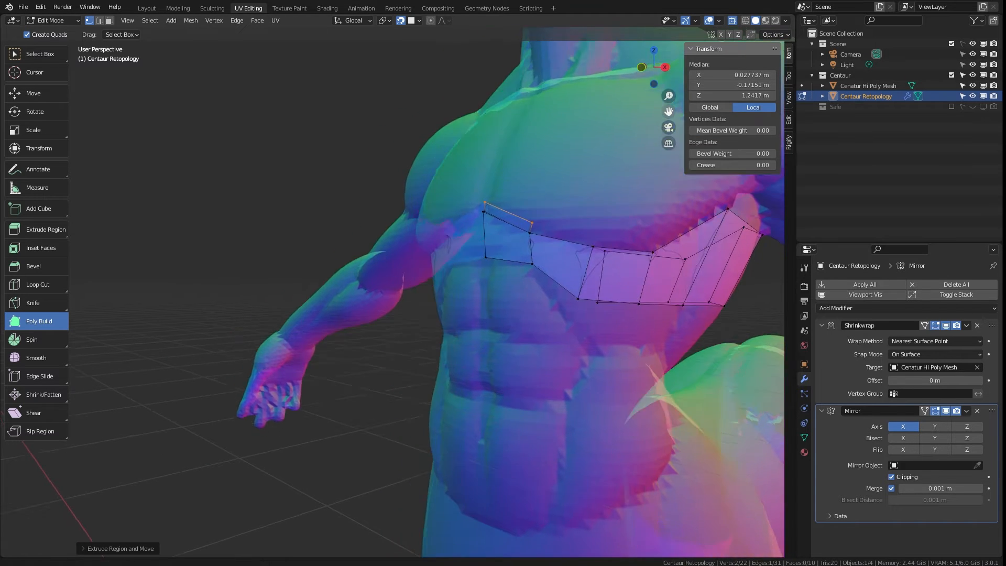
key(ctrl+z)
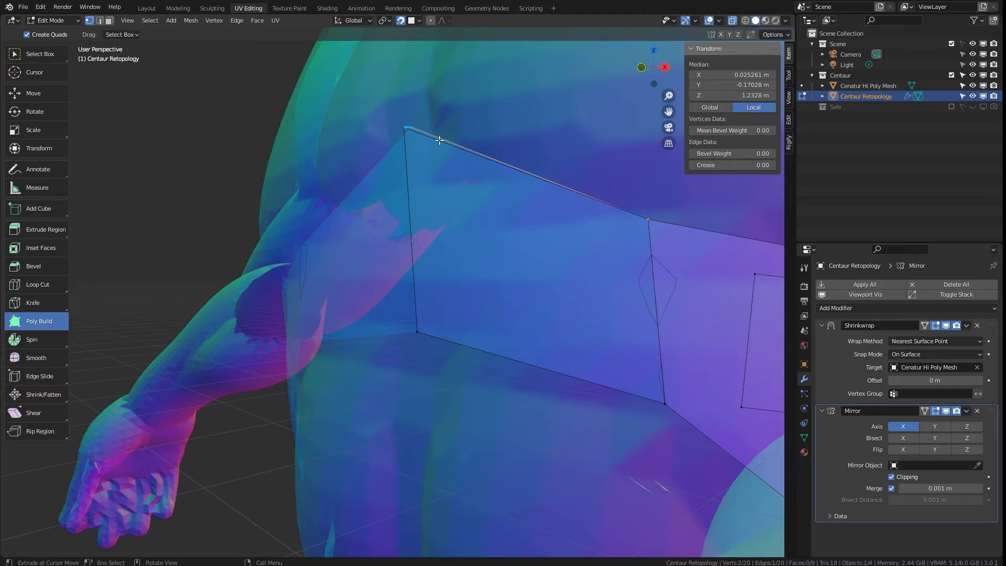
click(414, 128)
drag(408, 129, 413, 76)
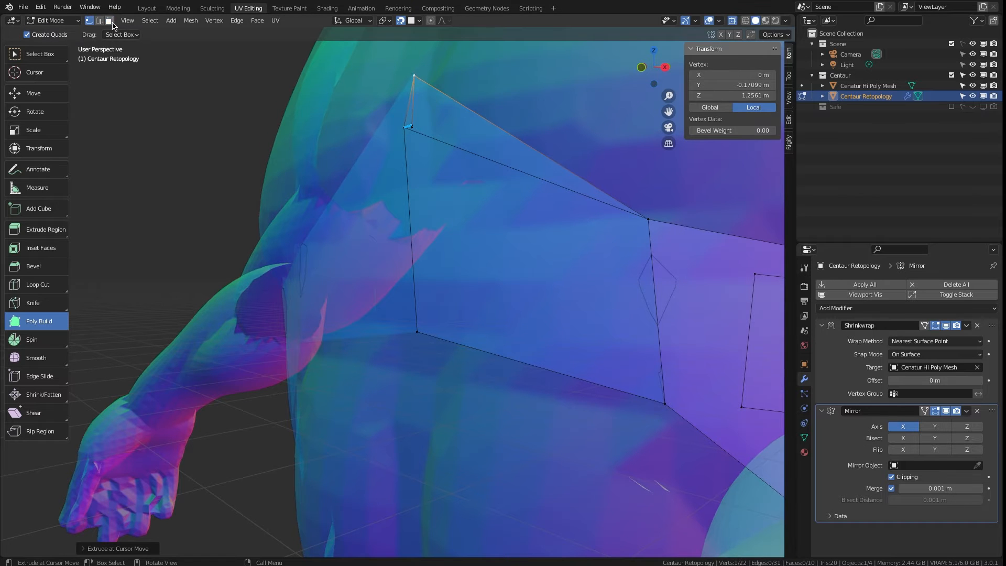
Delete the overlapping face and stray vertices above the band's front centre quad.
shift+click(109, 20)
click(40, 54)
click(514, 151)
key(x)
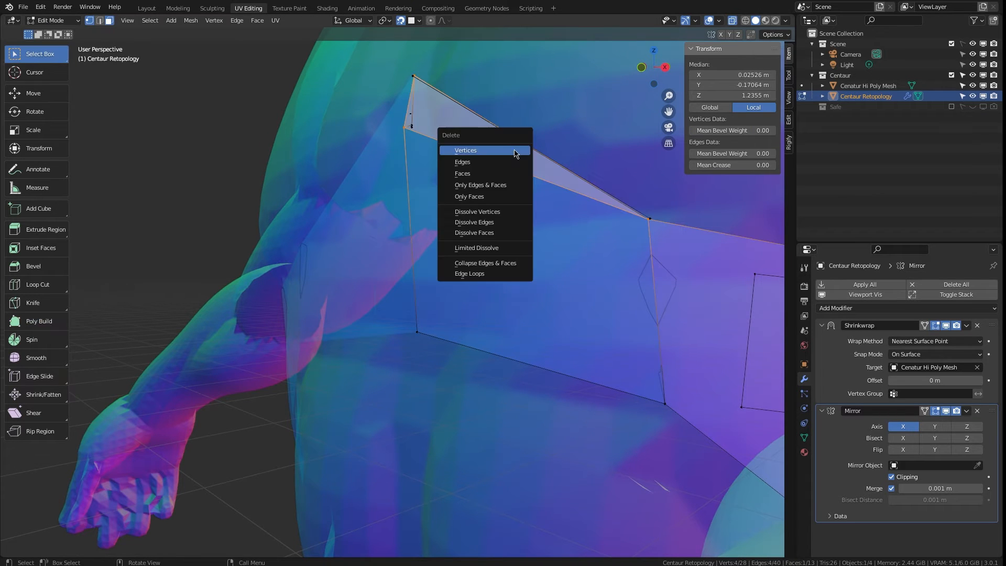
click(515, 175)
drag(394, 62, 450, 102)
key(x)
click(479, 110)
middle_drag(479, 114, 543, 109)
Delete the leftover duplicate edges along the band's upper edge beside the chest's centre line.
drag(542, 109, 604, 166)
click(627, 183)
key(2)
click(626, 183)
key(x)
click(626, 184)
click(627, 183)
key(x)
click(626, 181)
click(559, 165)
key(x)
click(561, 165)
key(x)
click(566, 164)
key(x)
click(570, 184)
scroll(572, 178, up, 3)
shift+middle_drag(573, 177, 416, 147)
drag(250, 135, 328, 211)
key(x)
click(262, 233)
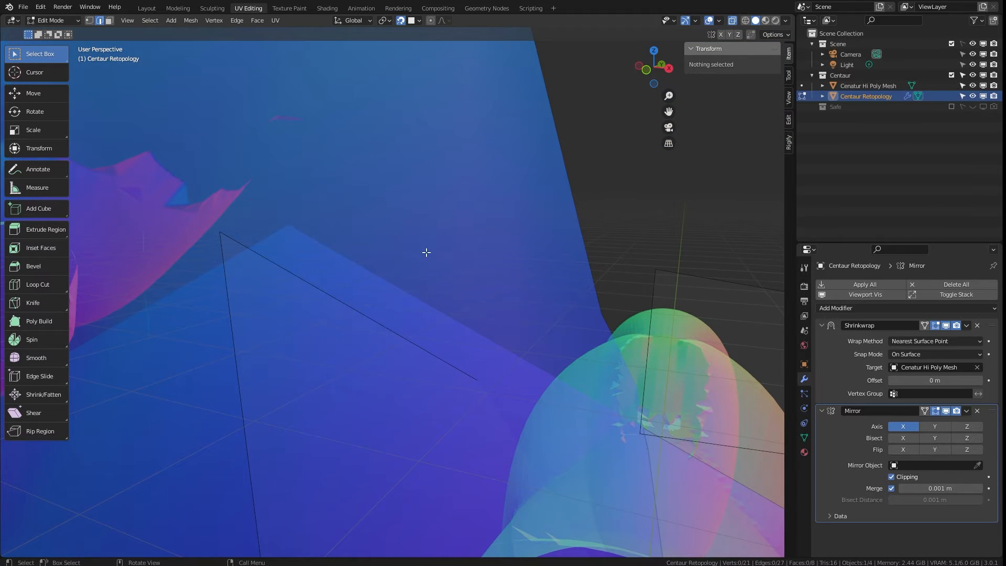
Extrude the front centre quad's upper edge up the chest and adjust the new outer vertex with Poly Build.
scroll(427, 253, down, 7)
shift+middle_drag(441, 219, 446, 242)
click(424, 248)
key(e)
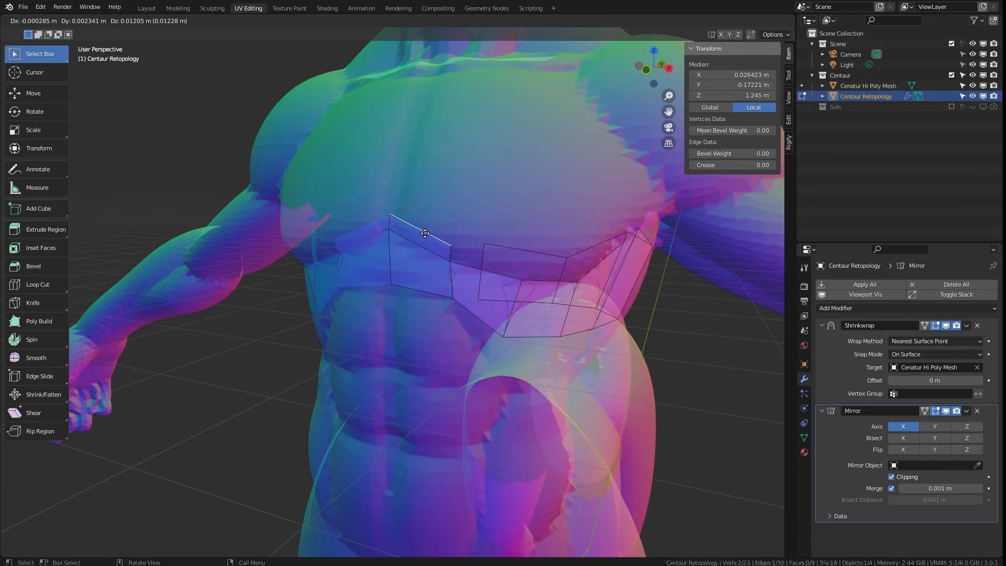
click(425, 233)
click(38, 321)
click(451, 245)
drag(451, 244, 451, 238)
click(23, 7)
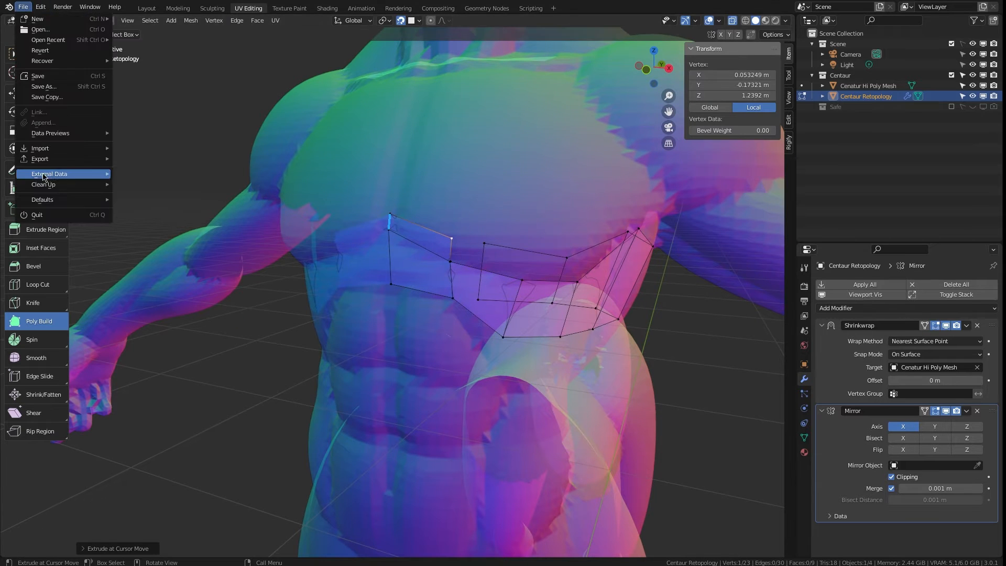
mouse_move(43, 6)
click(89, 169)
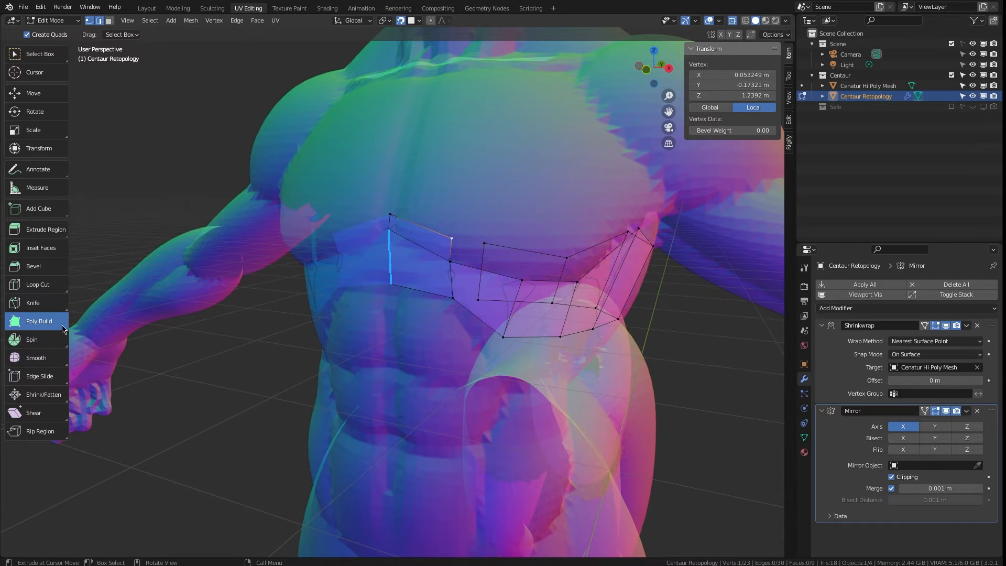
click(47, 60)
shift+click(450, 261)
shift+click(451, 262)
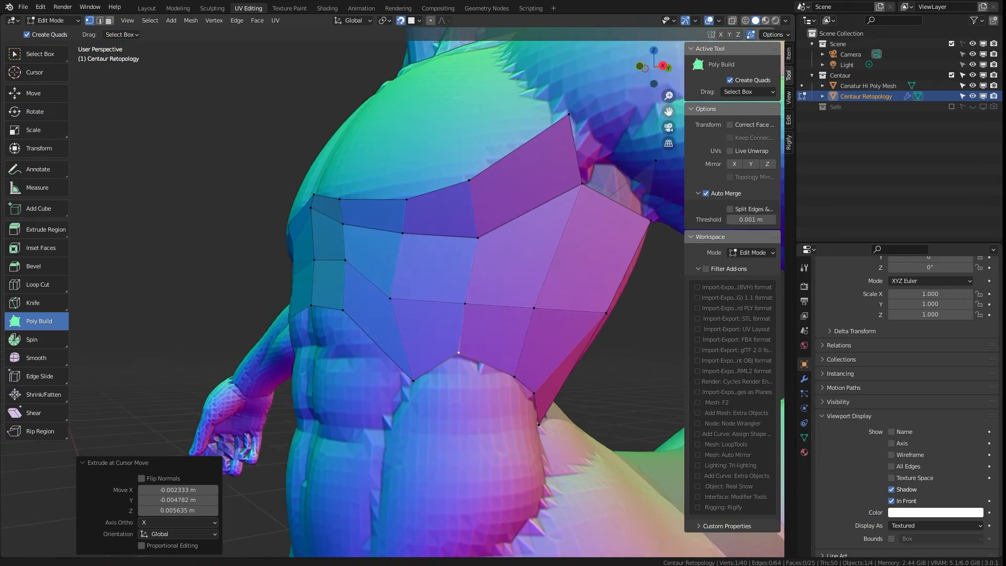
Build new quads over the abdomen below the band's lower edge with the Poly Build tool.
middle_drag(459, 353, 409, 301)
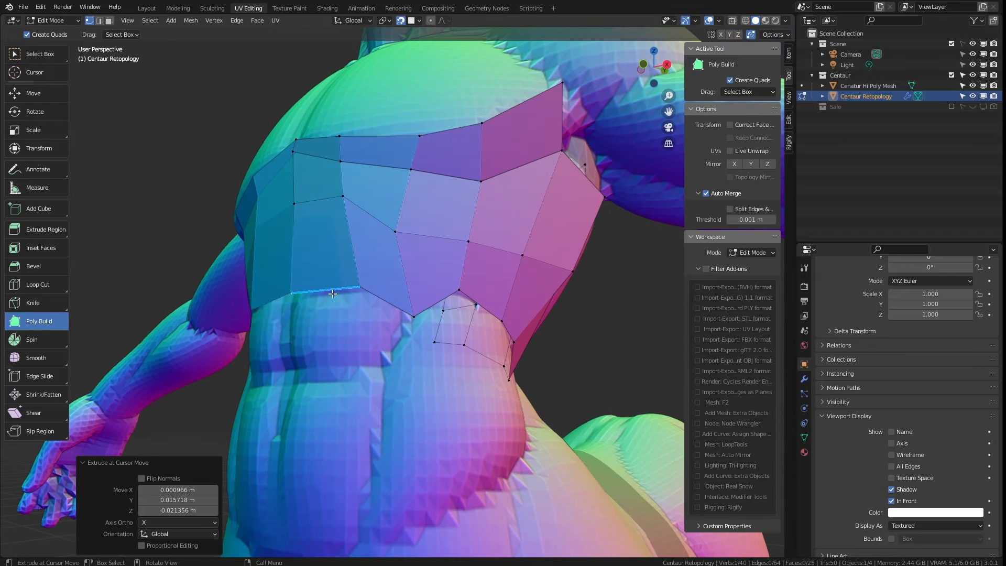
ctrl+click(314, 372)
drag(389, 305, 359, 389)
drag(383, 399, 381, 369)
drag(330, 370, 333, 380)
drag(404, 341, 457, 342)
drag(462, 320, 460, 290)
Extend the Poly Build quads around the side of the waist towards the back.
middle_drag(461, 301, 375, 315)
drag(300, 360, 321, 356)
drag(332, 316, 404, 345)
key(ctrl+z)
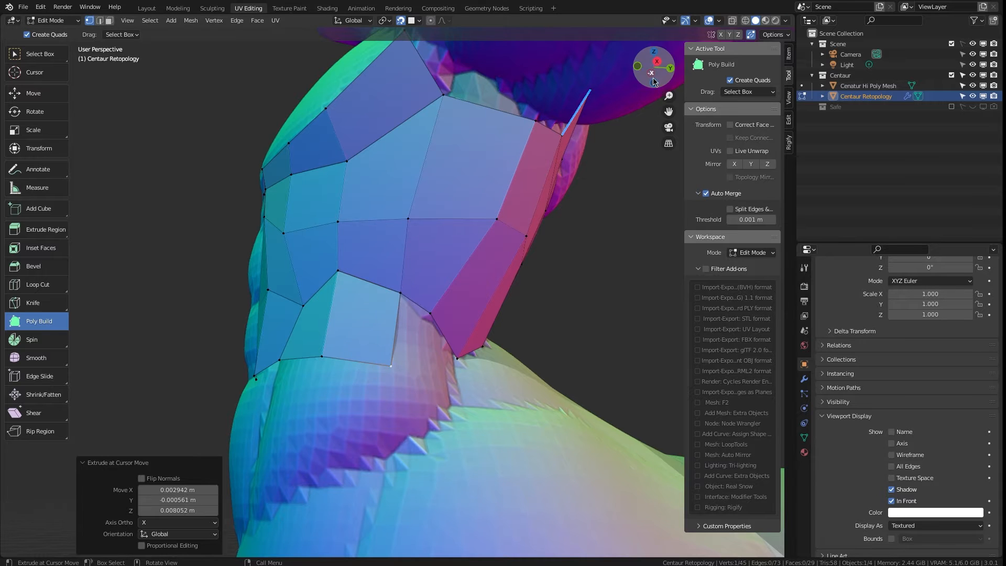
drag(654, 81, 623, 81)
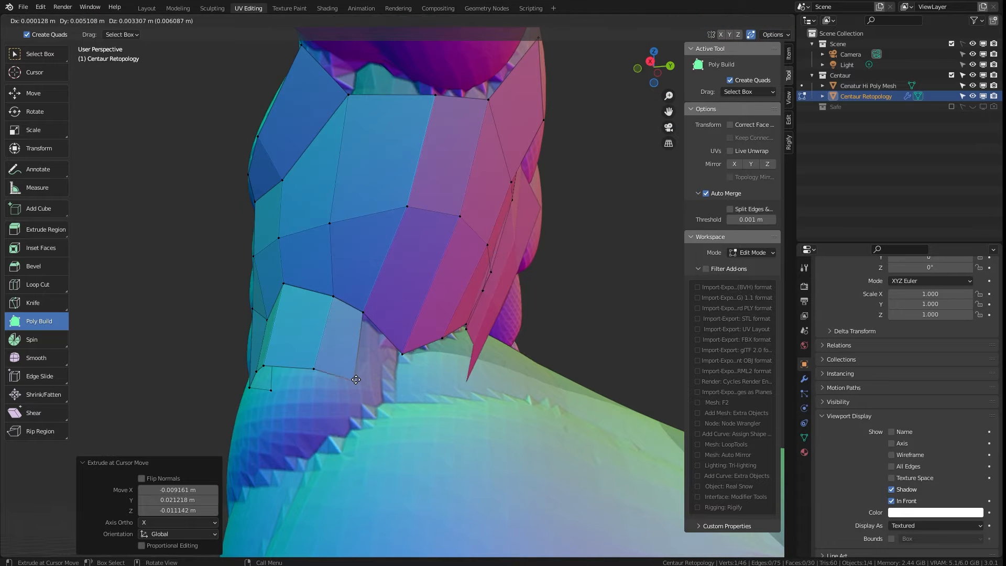
drag(356, 379, 356, 378)
drag(358, 361, 399, 386)
drag(392, 437, 395, 383)
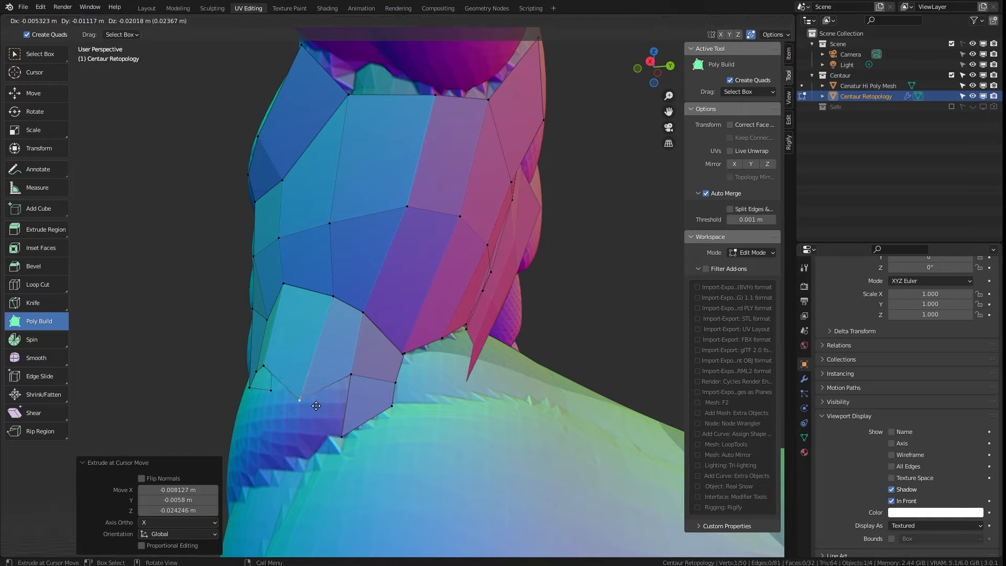
Extend the abdomen faces down to the seam with the horse body, from the waist's side to the front centre line.
drag(325, 373, 297, 464)
drag(655, 73, 708, 74)
drag(412, 358, 383, 479)
drag(354, 348, 290, 530)
drag(655, 68, 724, 71)
shift+middle_drag(422, 450, 405, 358)
drag(405, 358, 409, 420)
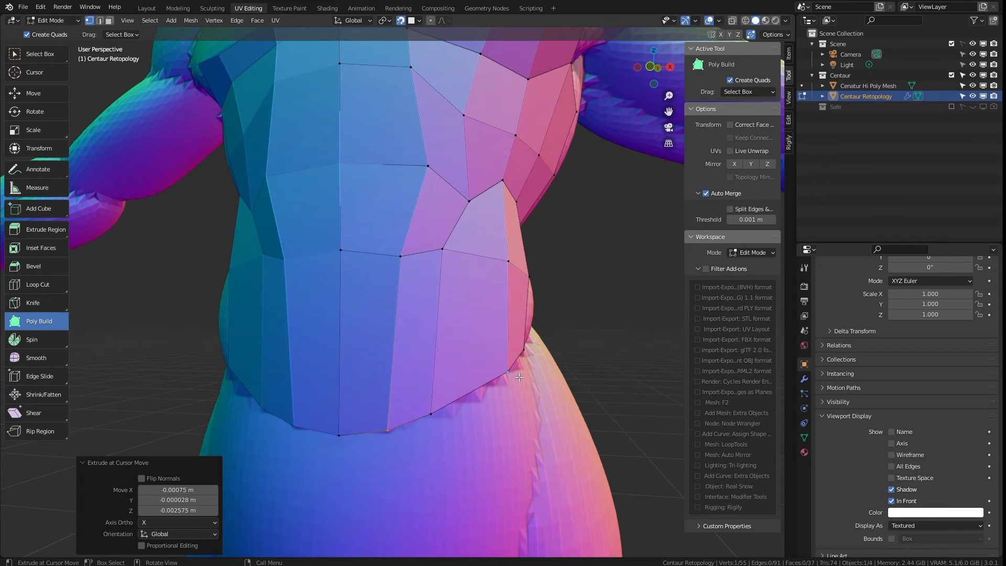
Build a strip of faces up the chest beside the centre line to the collarbone and add a horizontal loop cut.
drag(653, 67, 667, 121)
middle_drag(592, 220, 576, 205)
click(788, 53)
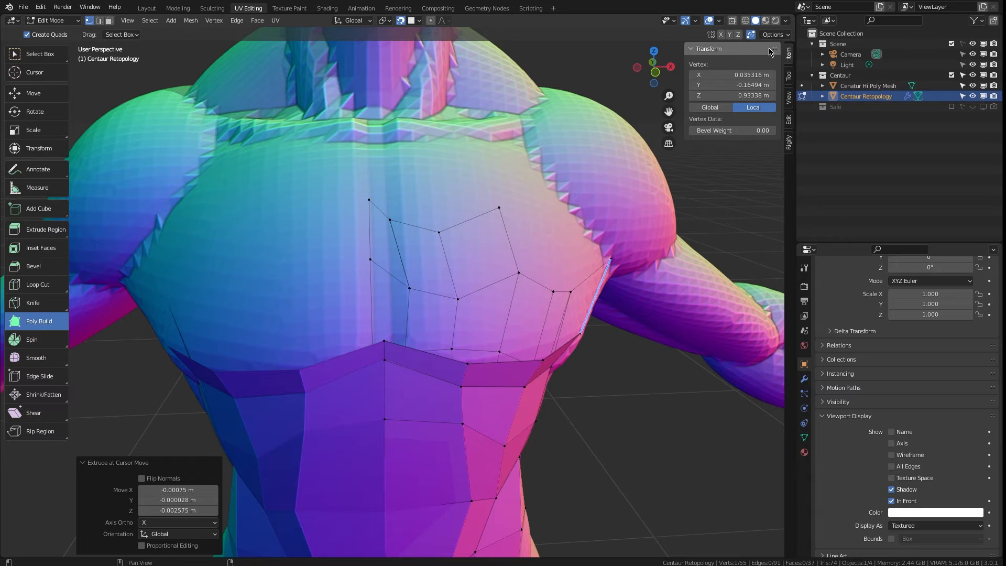
key(n)
drag(412, 356, 409, 131)
drag(458, 169, 450, 130)
drag(779, 70, 713, 97)
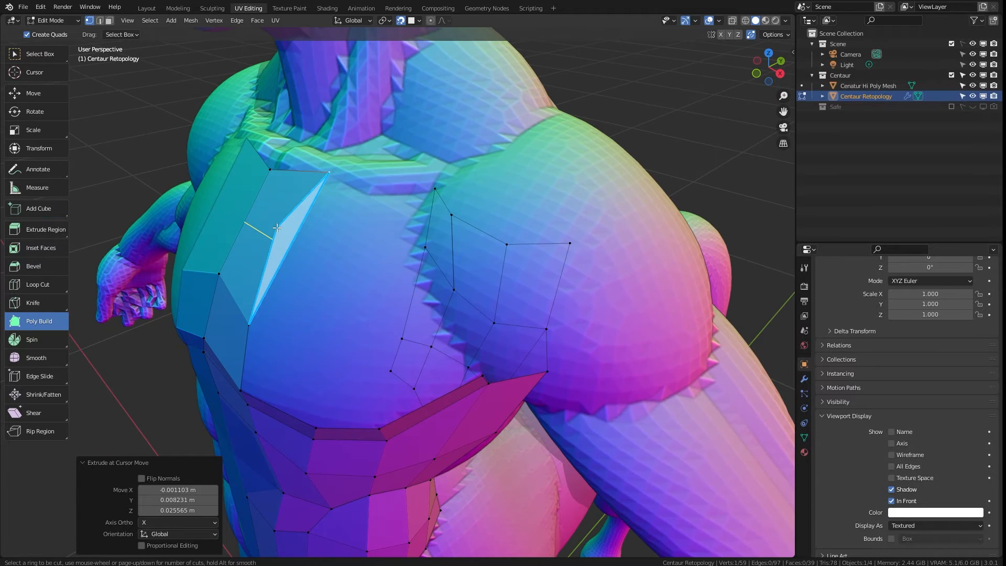
key(ctrl+r)
click(276, 226)
click(278, 228)
Extend the chest faces outward below the collarbone towards the shoulder.
drag(308, 222, 439, 214)
drag(425, 247, 432, 250)
drag(459, 173, 503, 175)
drag(502, 211, 594, 162)
Extend the faces over the top of the shoulder and across the upper back to the centre line.
drag(769, 67, 643, 79)
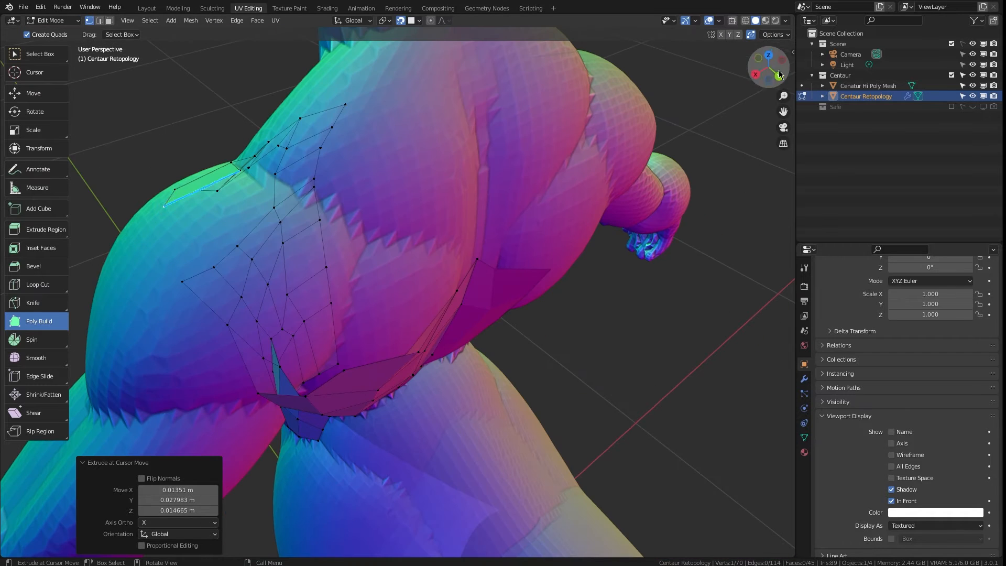
drag(210, 223, 257, 262)
drag(318, 206, 286, 208)
drag(769, 67, 719, 51)
drag(283, 126, 332, 137)
key(ctrl+z)
drag(220, 137, 485, 161)
Divide the upper back strip with three loop cuts and reposition its vertices along the shoulder blade.
key(ctrl+r)
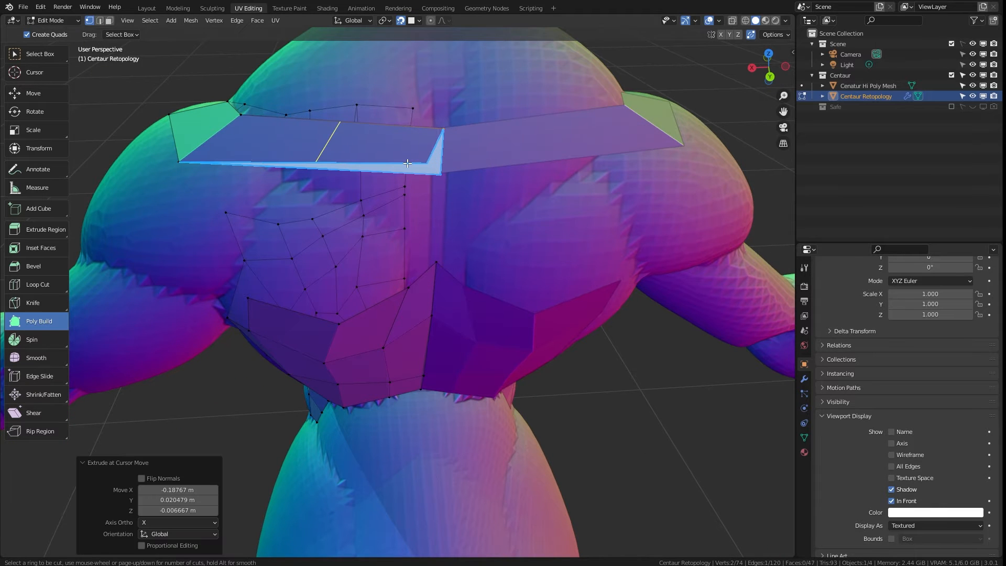
click(408, 164)
click(381, 180)
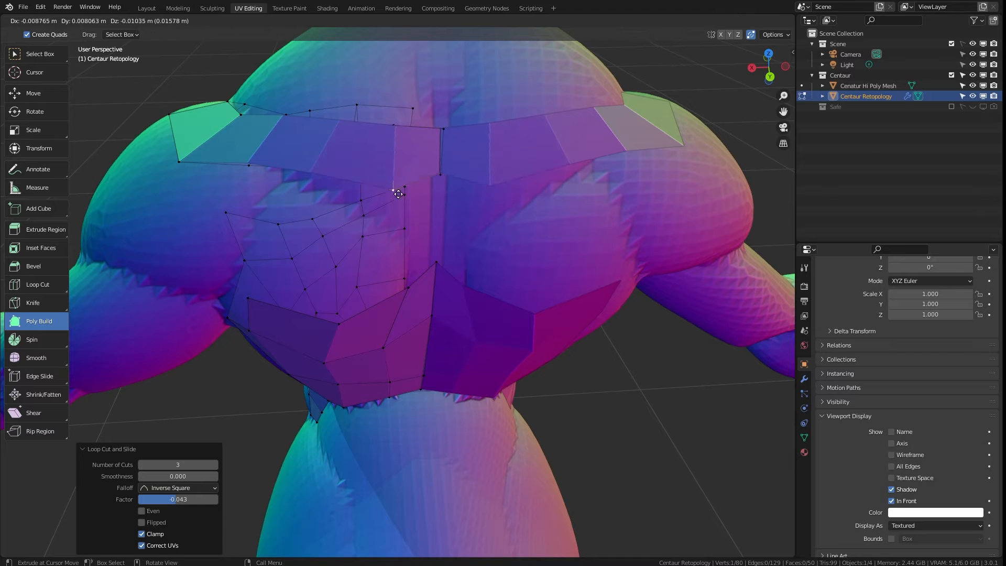
drag(398, 194, 384, 186)
drag(314, 171, 330, 175)
drag(250, 165, 295, 178)
drag(241, 115, 248, 111)
drag(179, 161, 201, 156)
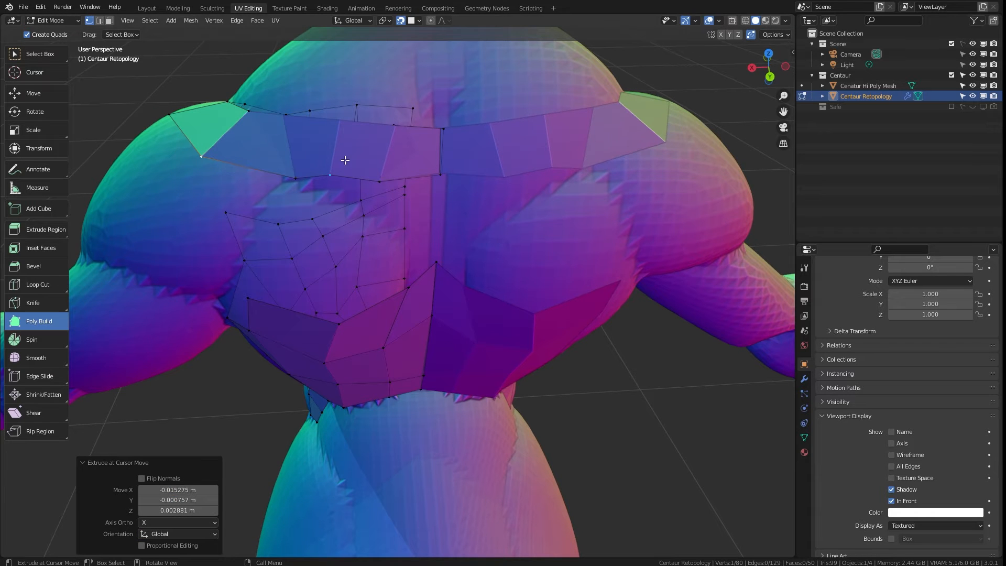
Fill the back between the upper strip and the lower band with quads, from the centre line to the armpit.
drag(429, 270, 421, 217)
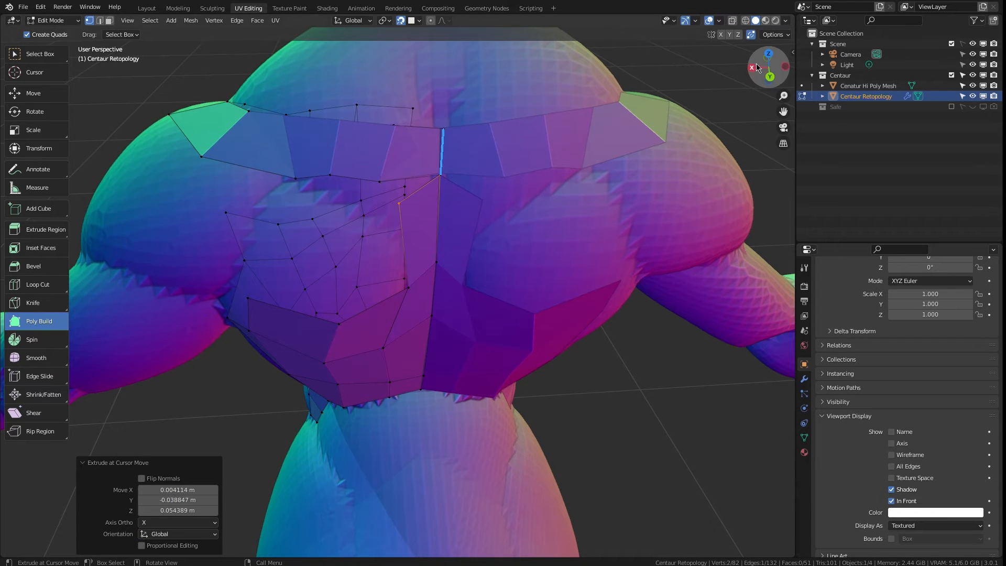
drag(757, 68, 758, 78)
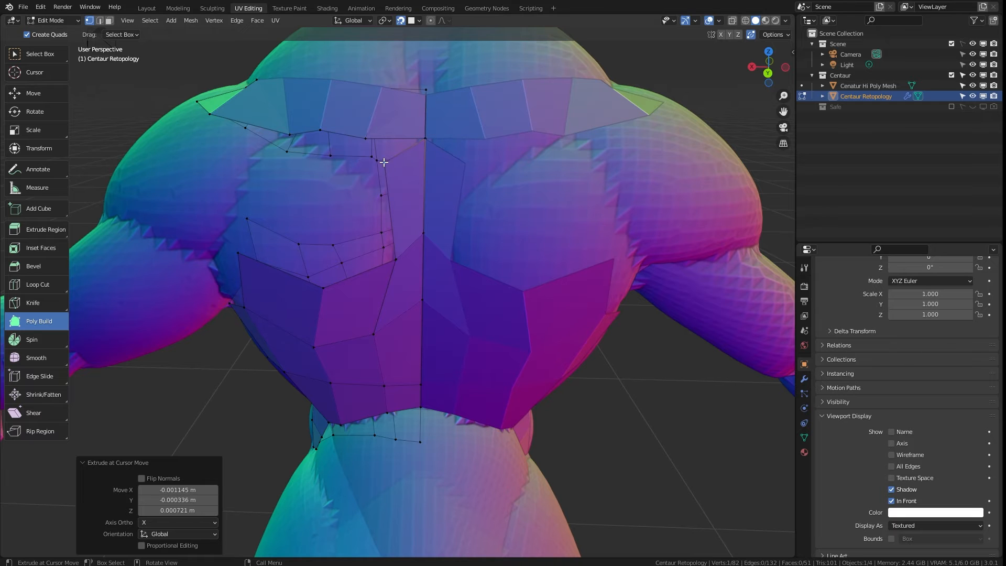
mouse_move(365, 140)
mouse_down()
mouse_move(380, 155)
mouse_move(365, 143)
mouse_up()
drag(359, 190, 317, 183)
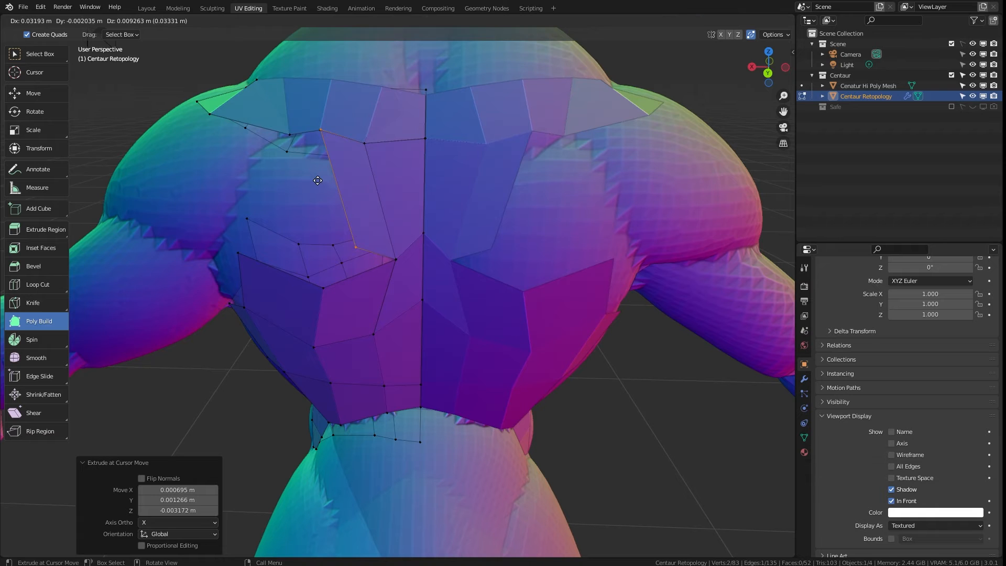
drag(320, 280, 244, 248)
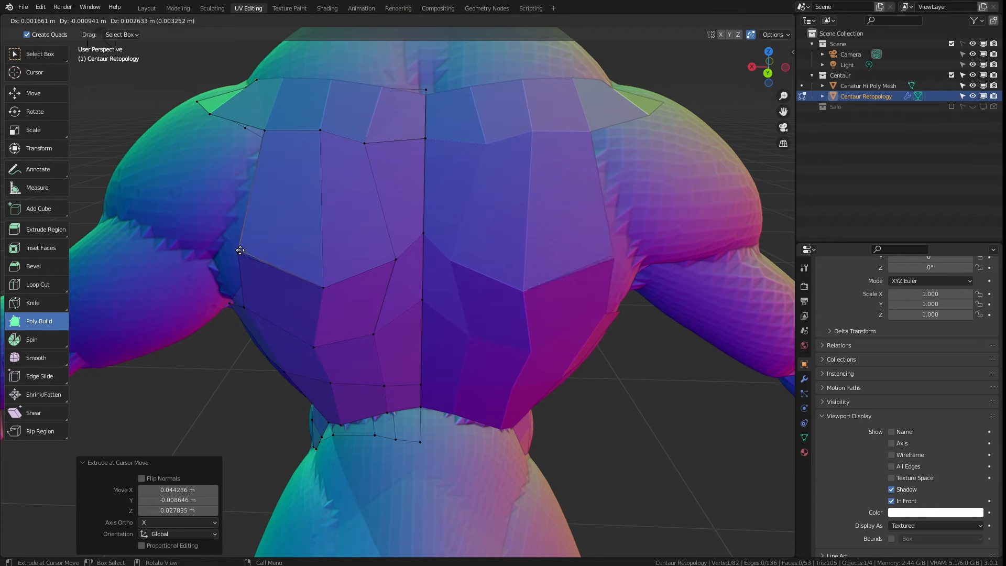
Add one horizontal loop cut through the new faces across the middle of the back.
key(ctrl+r)
click(343, 194)
click(344, 193)
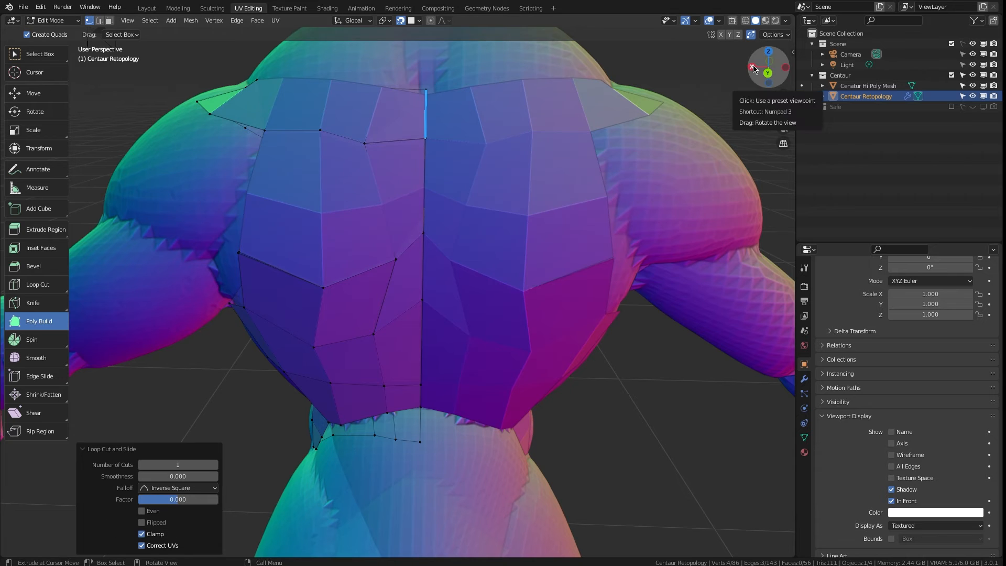
Build chest quads down the armpit side and a row above the lower chest band, inward to the sternum faces.
drag(767, 73, 944, 74)
click(400, 163)
drag(399, 164, 414, 227)
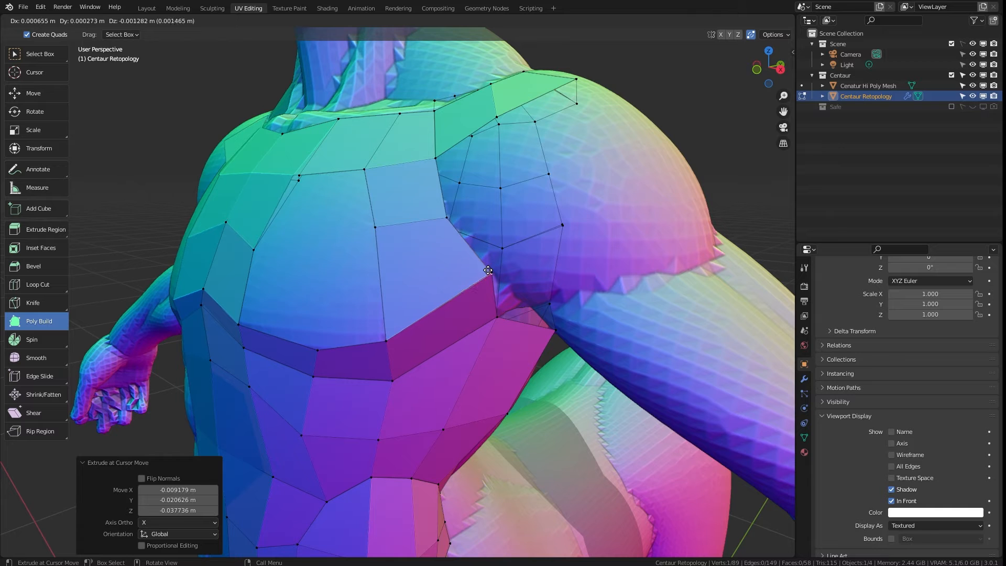
mouse_move(379, 266)
mouse_down()
mouse_move(318, 266)
mouse_move(370, 256)
mouse_up()
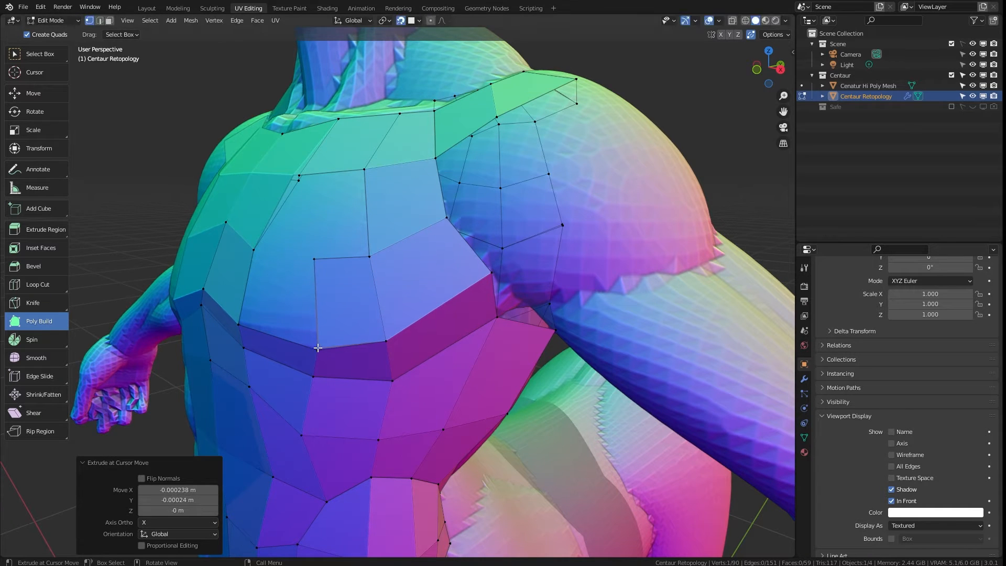
drag(317, 350, 317, 350)
drag(316, 285, 262, 276)
drag(264, 342, 239, 325)
drag(261, 252, 250, 254)
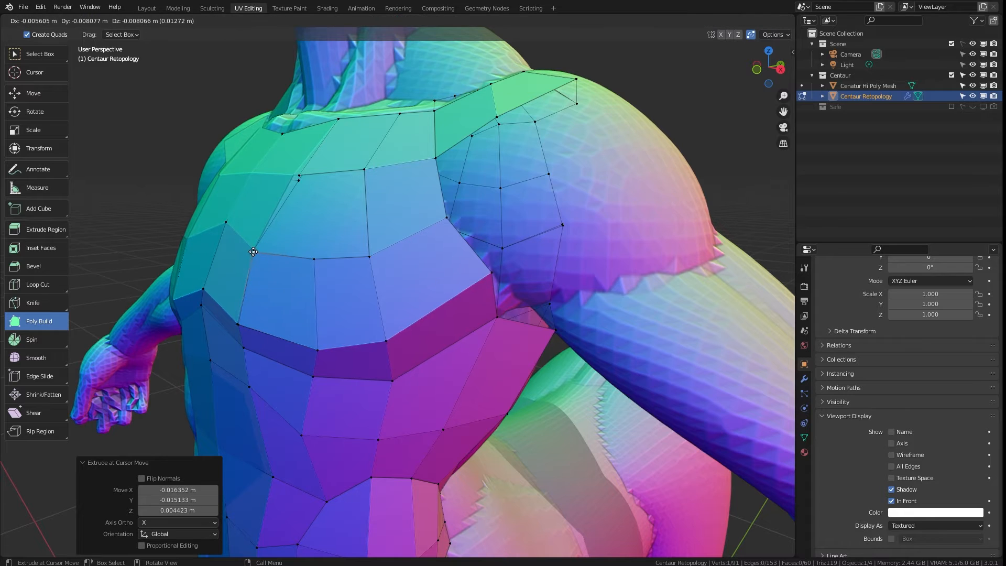
Extend a quad across the upper chest, add one loop cut through the collarbone strip and fill the adjoining chest gap.
drag(358, 203, 314, 203)
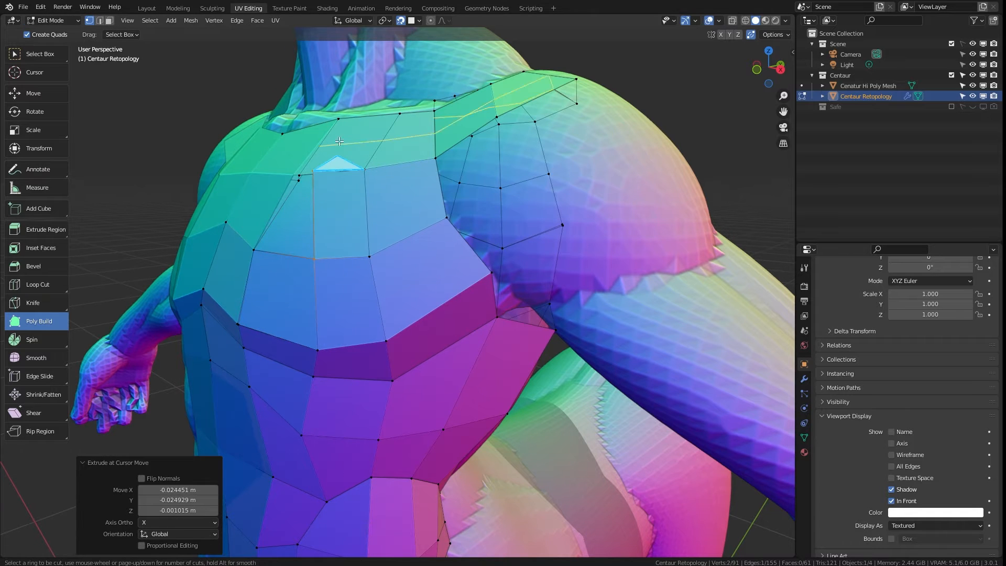
click(337, 149)
right_click(357, 123)
drag(328, 177, 257, 248)
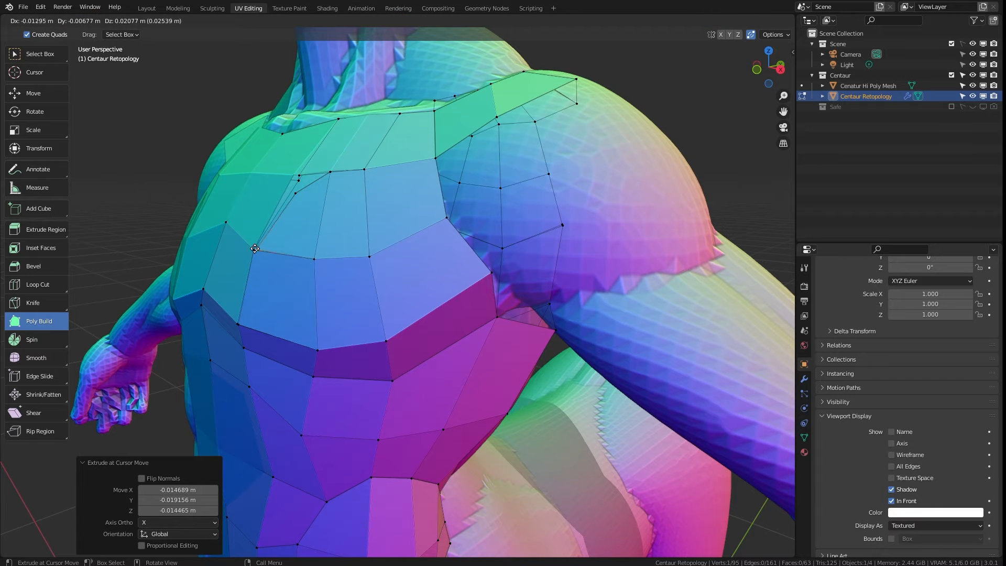
mouse_move(295, 194)
mouse_down()
mouse_move(287, 211)
mouse_move(294, 180)
mouse_move(295, 200)
mouse_up()
scroll(295, 200, up, 5)
scroll(470, 162, down, 5)
drag(769, 67, 795, 68)
drag(608, 337, 563, 259)
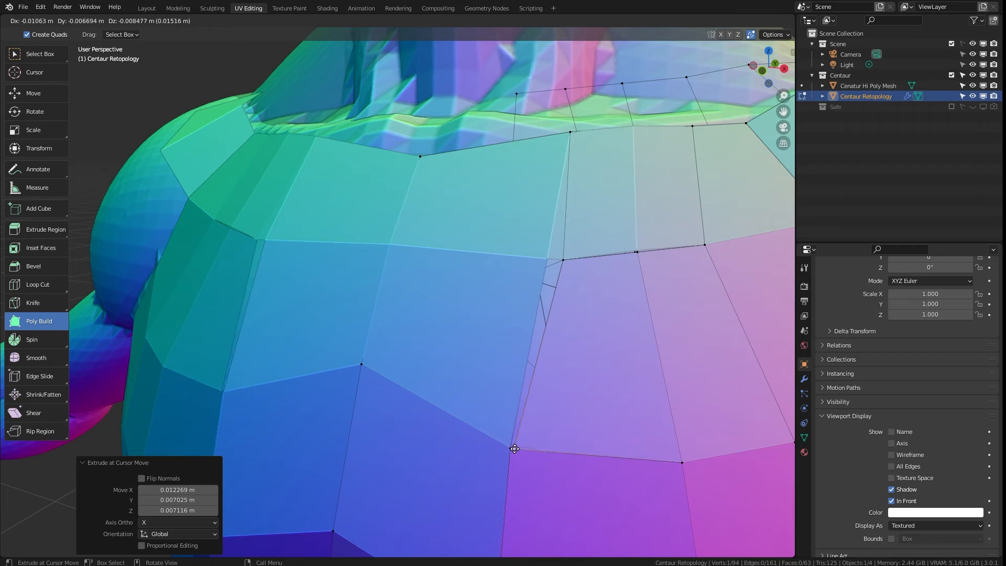
drag(508, 445, 511, 448)
drag(572, 259, 618, 266)
key(ctrl+z)
key(ctrl+z)
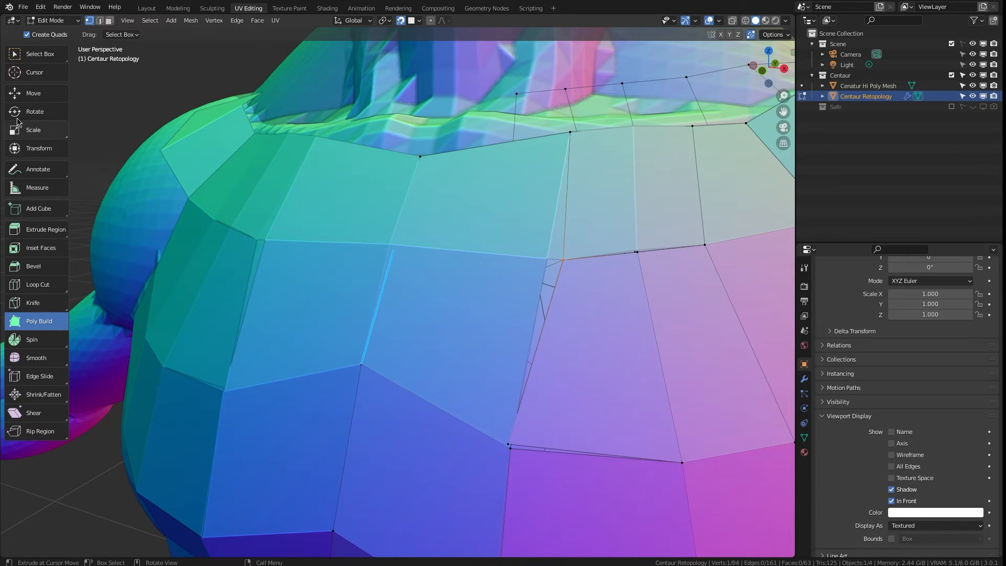
Delete the uneven upper chest faces and the collarbone strip faces above them to reopen the gap.
click(26, 54)
click(109, 20)
click(575, 342)
key(x)
click(575, 351)
click(691, 340)
key(x)
click(691, 349)
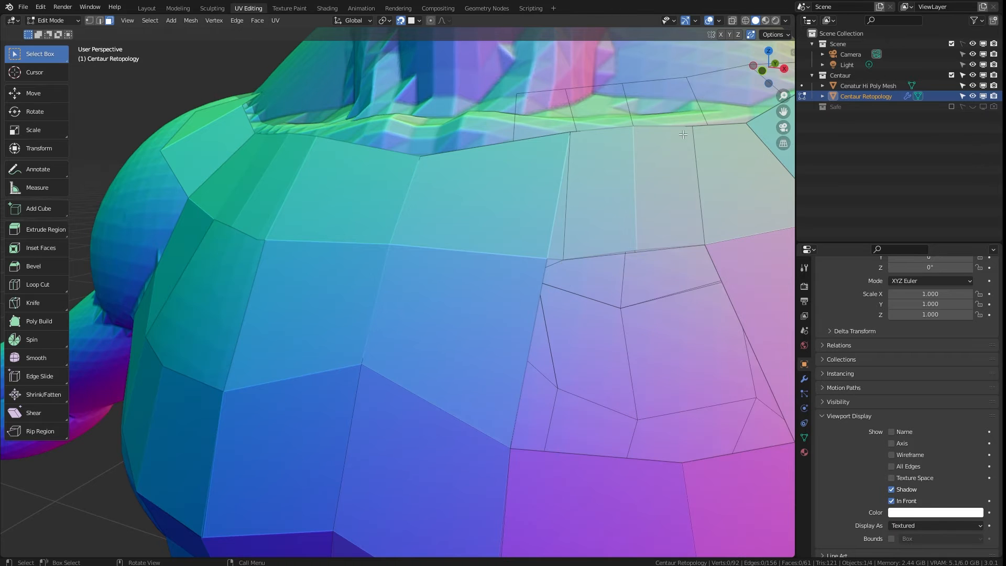
drag(769, 71, 789, 43)
key(x)
click(495, 297)
click(400, 254)
key(x)
click(400, 254)
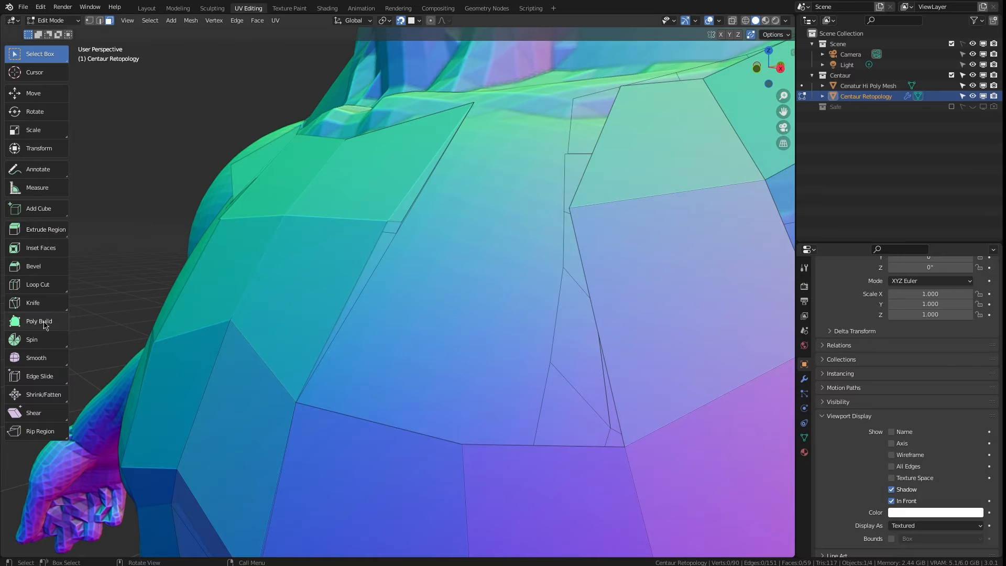
Build a new quad up from the lower chest row with Poly Build and delete the stray triangle beside the collarbone strip.
click(45, 325)
drag(391, 424, 499, 252)
drag(405, 248, 509, 205)
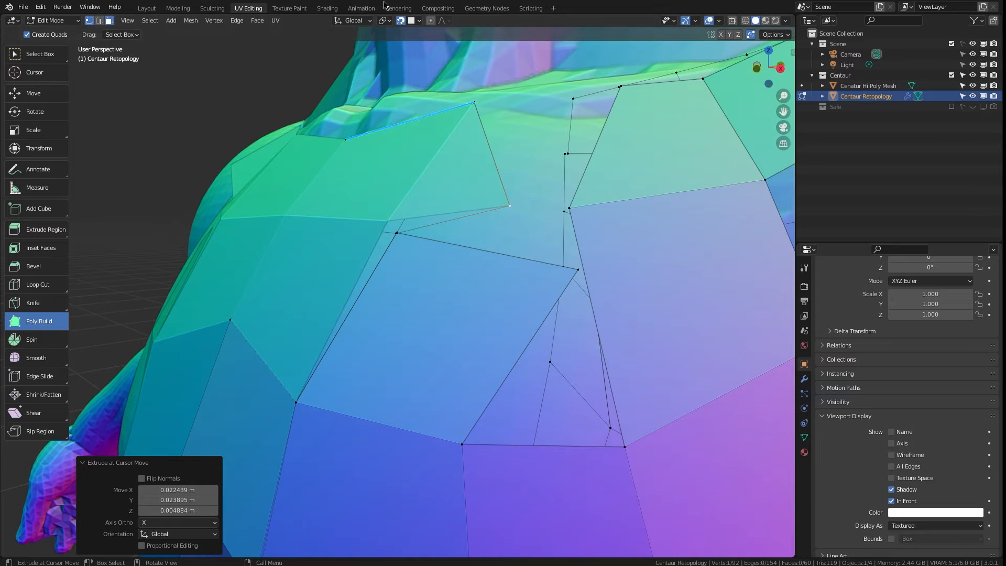
key(w)
key(x)
click(465, 179)
Move the new chest quad's upper inner corner towards the lower edge of the collarbone strip.
mouse_move(782, 77)
mouse_down()
mouse_move(741, 78)
mouse_move(795, 69)
mouse_up()
key(g)
click(220, 234)
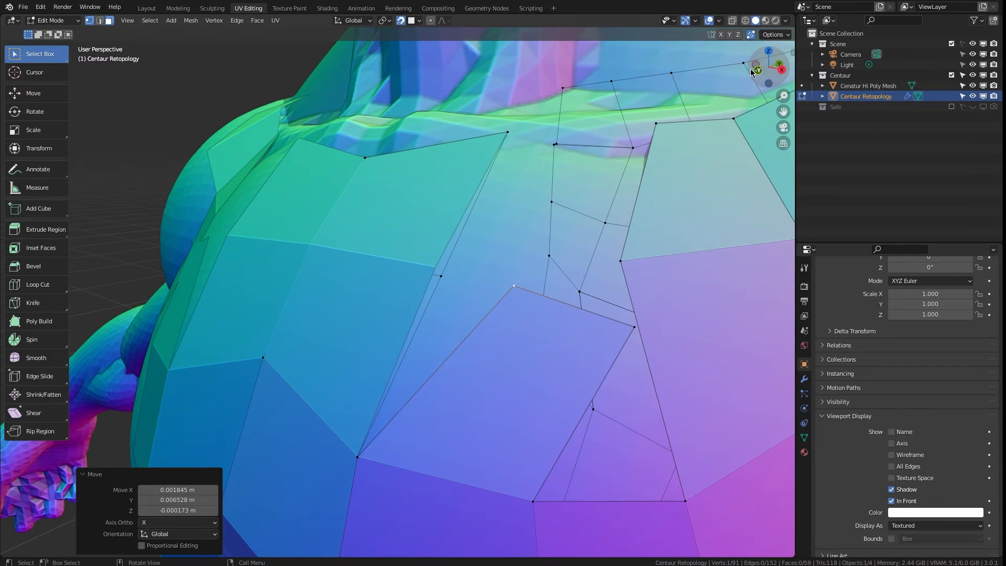
key(g)
click(338, 298)
Join the chest quad to the neighbouring faces and extend the collarbone strip by one quad above it.
click(39, 321)
mouse_move(435, 267)
mouse_down()
mouse_move(441, 276)
mouse_move(430, 265)
mouse_up()
drag(634, 327, 534, 268)
drag(469, 199, 541, 196)
drag(503, 263, 535, 269)
drag(580, 130, 564, 135)
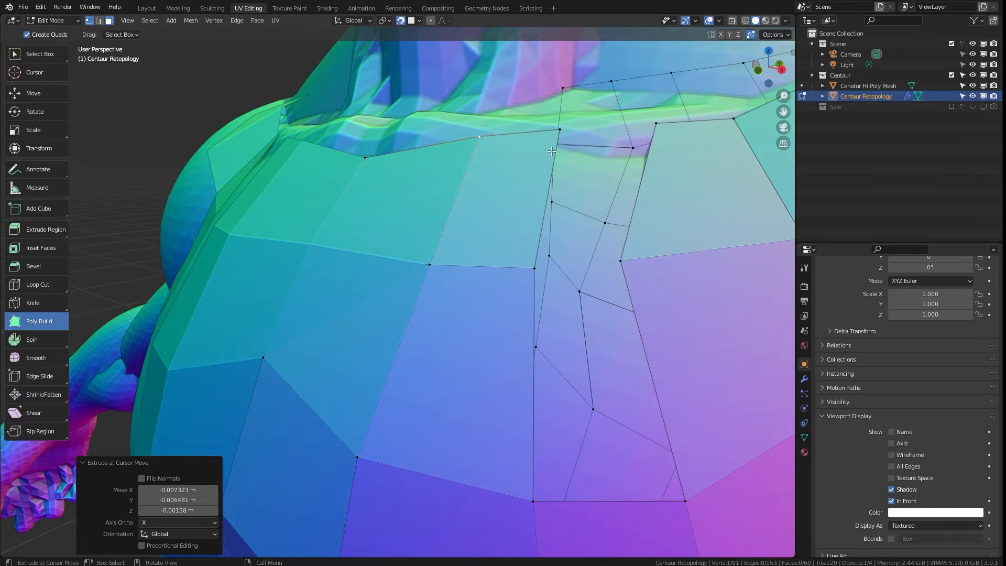
Close the remaining chest and collarbone gap towards the armpit with quads, welding their corners to the surrounding vertices.
drag(544, 213, 615, 203)
drag(605, 259, 620, 261)
drag(656, 124, 630, 120)
drag(560, 268, 575, 382)
drag(550, 374, 533, 501)
drag(636, 369, 685, 501)
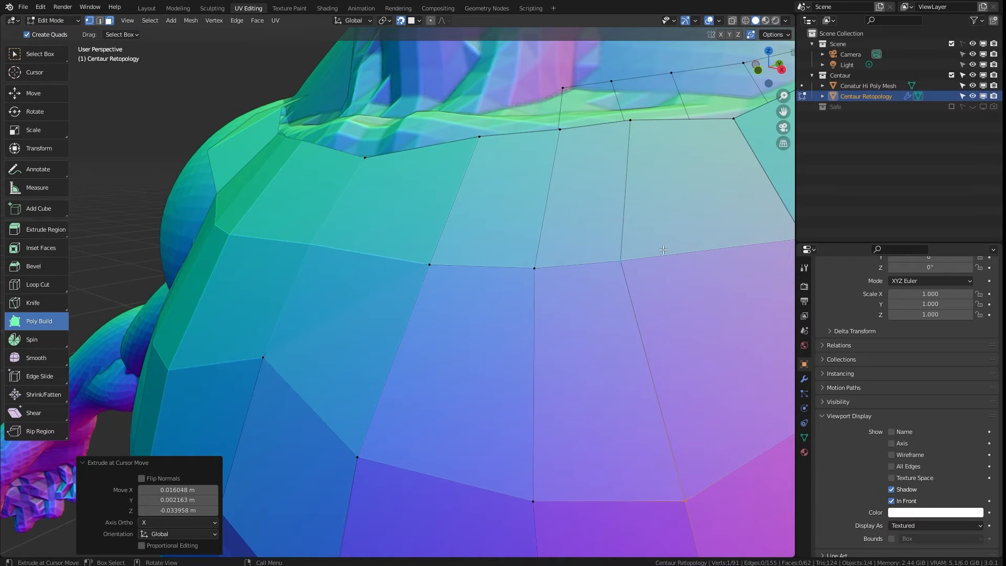
Hide the high-poly mesh and preview the retopology mesh with smooth shading in Object Mode, restoring flat shading.
scroll(436, 192, up, 5)
scroll(437, 192, down, 8)
click(973, 85)
right_click(337, 308)
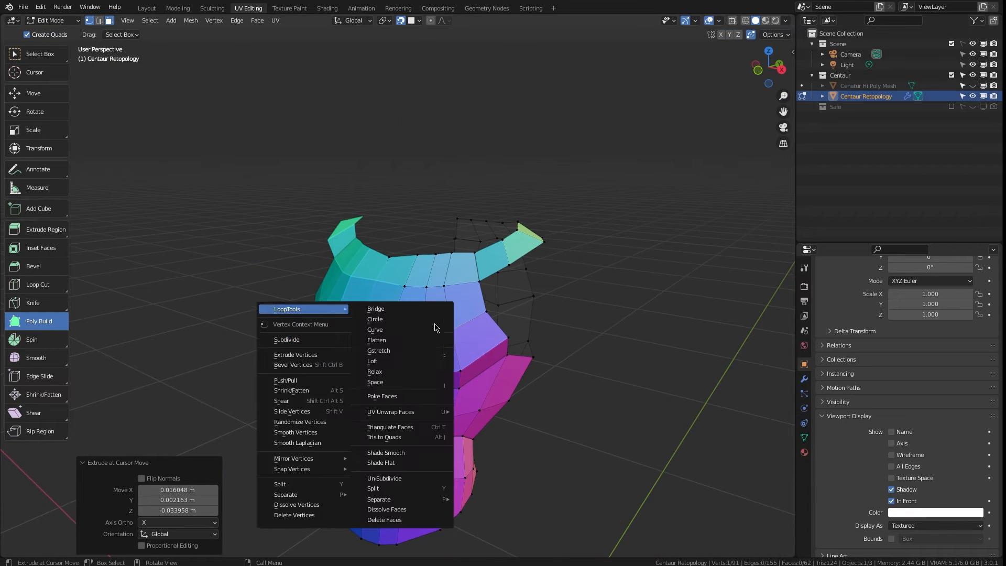
click(52, 21)
click(50, 33)
right_click(441, 346)
click(435, 346)
right_click(455, 310)
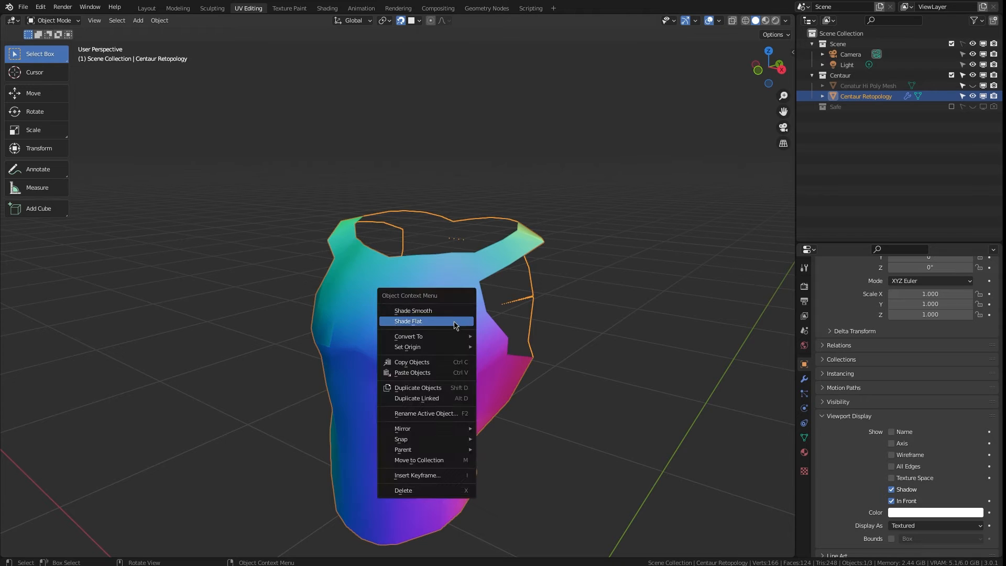
click(454, 322)
Return to Edit Mode and merge the stray vertex into its neighbour.
drag(769, 67, 635, 67)
scroll(407, 251, up, 7)
click(54, 44)
drag(263, 187, 265, 184)
drag(763, 55, 774, 96)
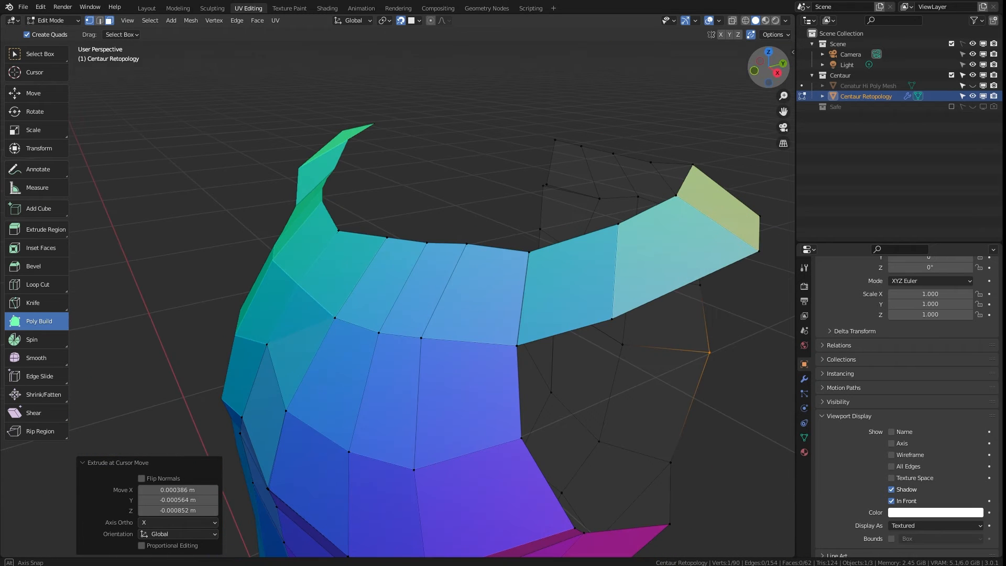
Apply the Shrinkwrap modifier in Object Mode and resume editing the retopology mesh.
click(804, 379)
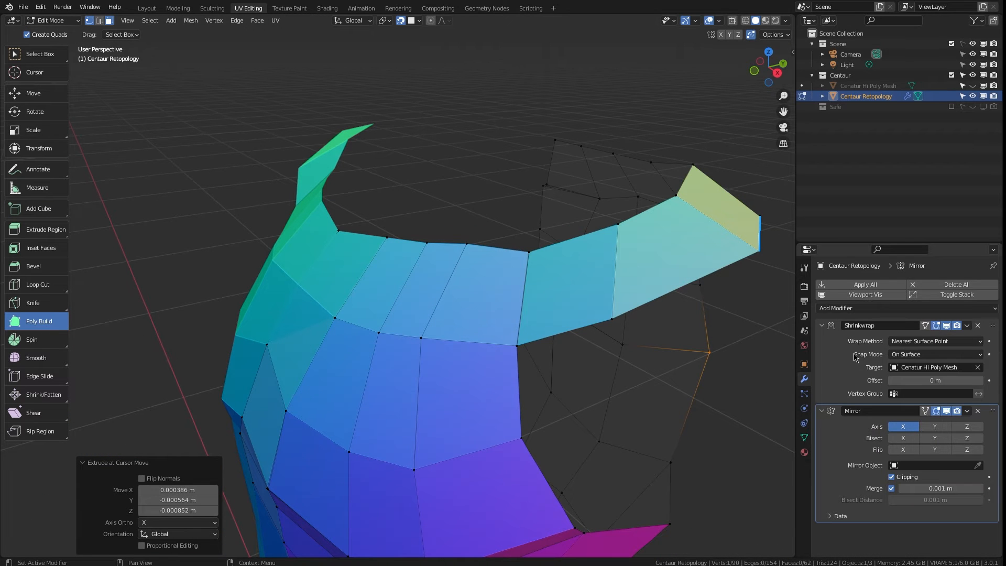
key(Tab)
click(967, 326)
click(948, 342)
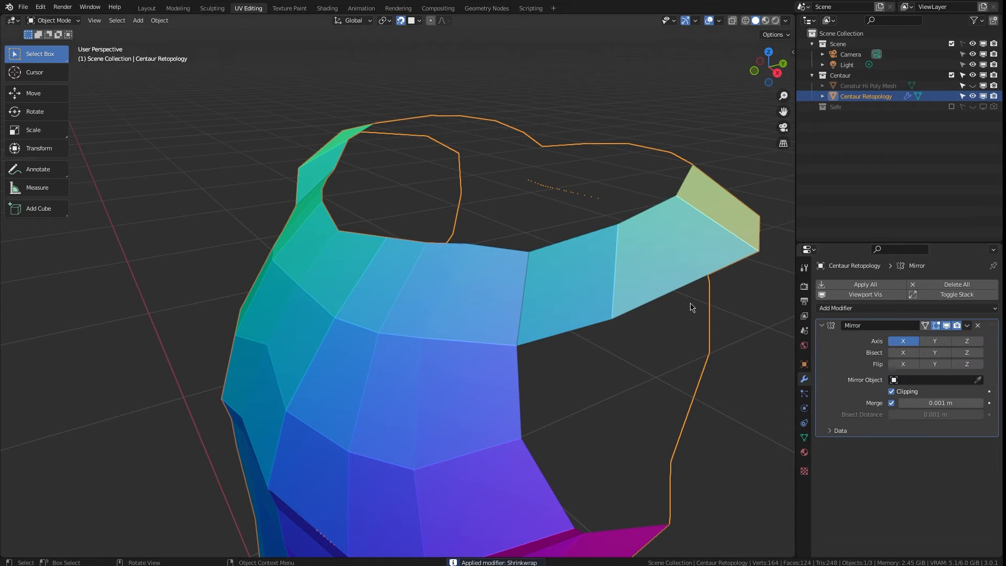
scroll(526, 250, up, 5)
scroll(527, 250, down, 2)
key(Tab)
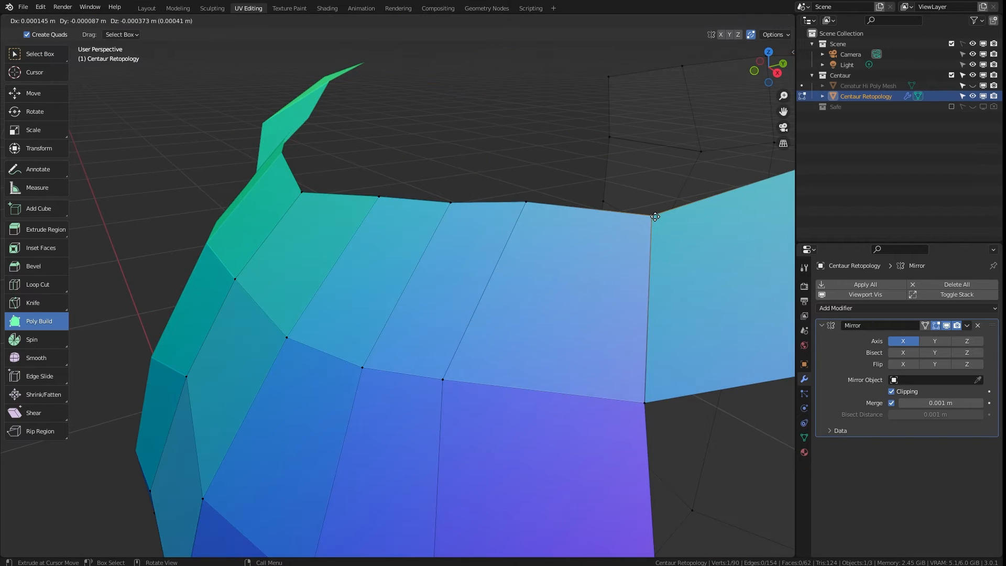
Add a new Shrinkwrap modifier after the Mirror, targeting Cenatur Hi Poly Mesh, and show the high-poly mesh again.
click(891, 308)
click(891, 445)
click(926, 461)
click(926, 461)
click(922, 487)
click(898, 513)
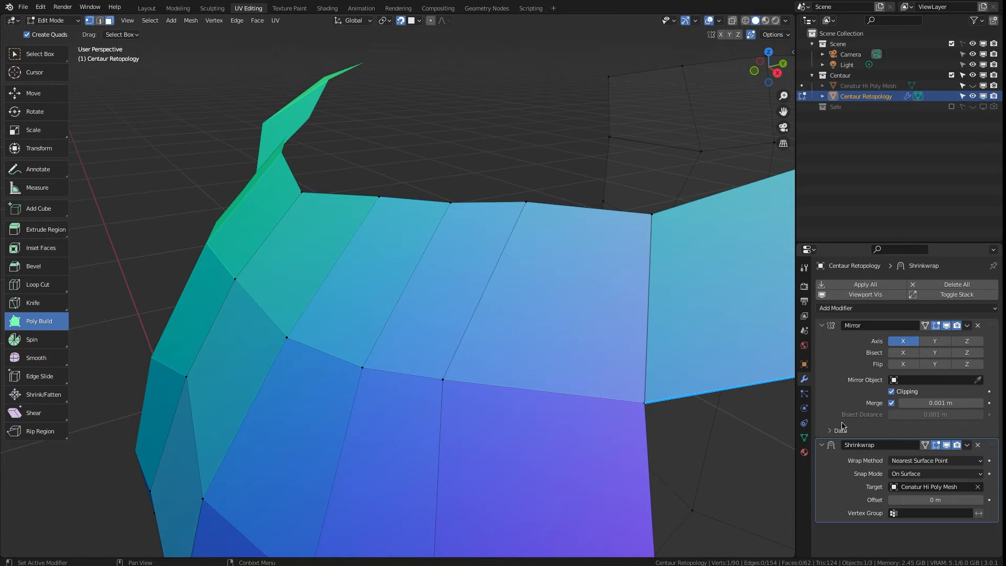
drag(755, 72, 757, 74)
click(973, 86)
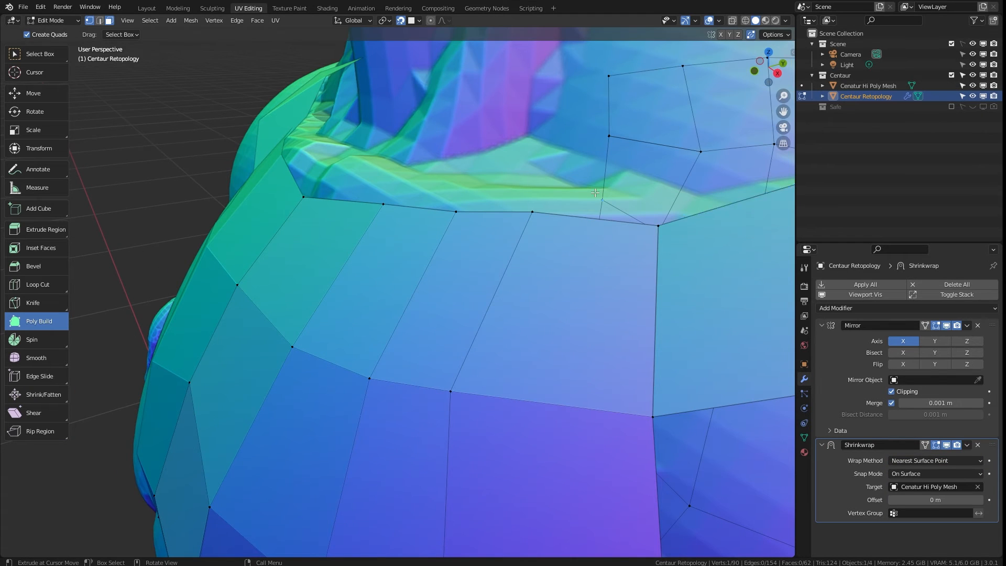
Reposition the lower vertices of the shoulder strip and extrude guide vertices down over the outer shoulder.
scroll(512, 242, down, 5)
drag(777, 67, 729, 67)
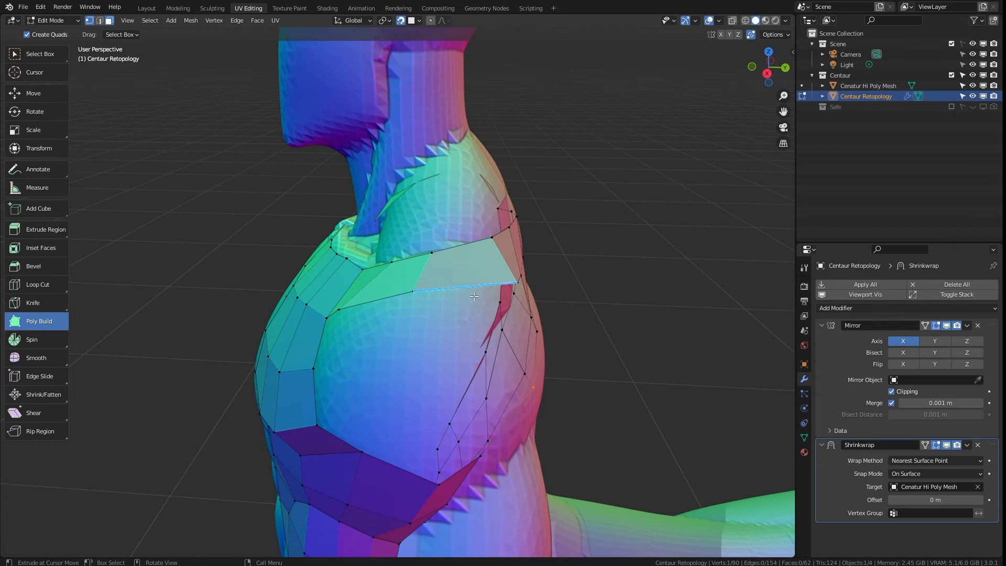
drag(435, 290, 422, 296)
drag(513, 287, 505, 294)
key(e)
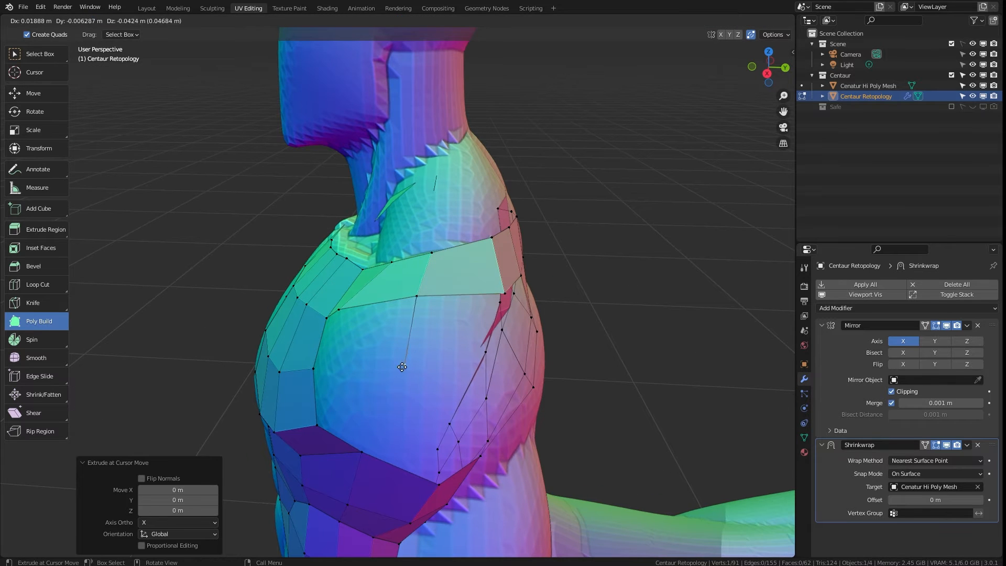
click(404, 357)
drag(758, 71, 823, 70)
ctrl+click(707, 275)
ctrl+click(724, 314)
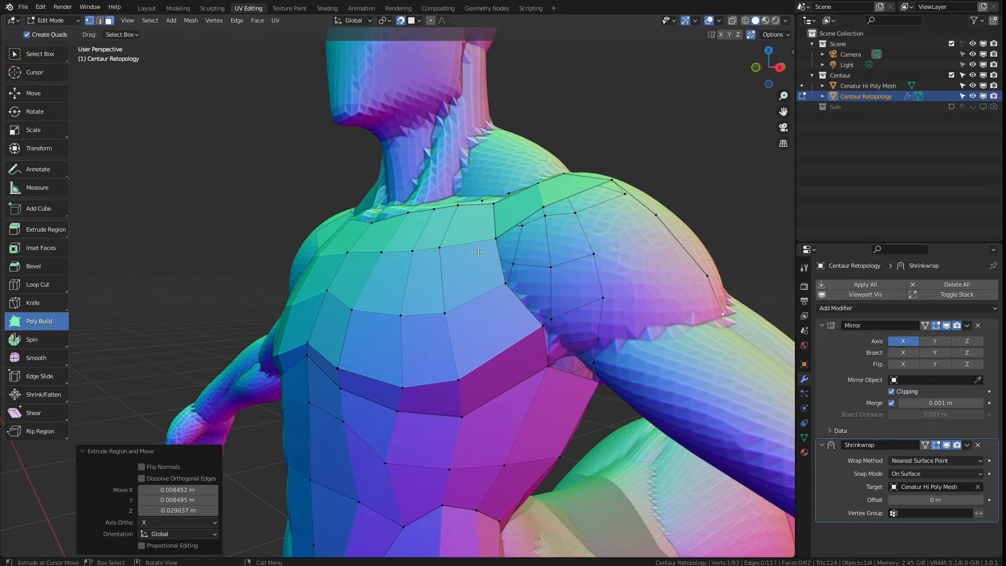
Build a narrow column of quads beside the chest edge and a wide quad across the front of the shoulder.
ctrl+click(505, 258)
drag(544, 291, 533, 245)
drag(562, 223, 543, 207)
drag(582, 296, 656, 216)
drag(769, 67, 723, 68)
drag(526, 329, 535, 327)
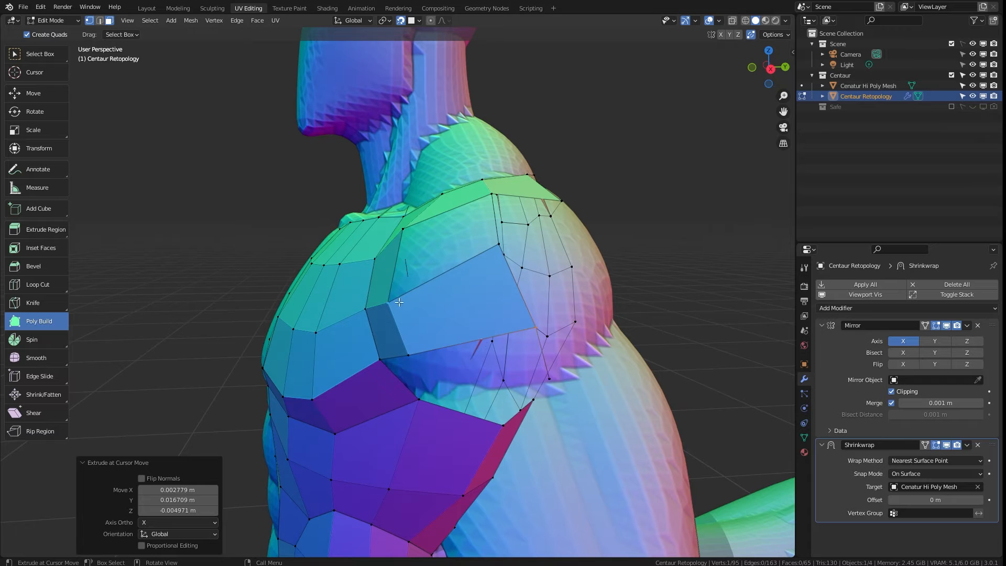
Slide the front shoulder vertices into place and add another row of quads below them towards the armpit.
key(g)
key(g)
click(427, 285)
click(409, 353)
key(g)
key(g)
click(457, 340)
click(452, 337)
drag(403, 381, 457, 341)
drag(499, 389, 550, 379)
Fill the gap between the shoulder strip and the front shoulder quads with a face.
drag(777, 55, 791, 96)
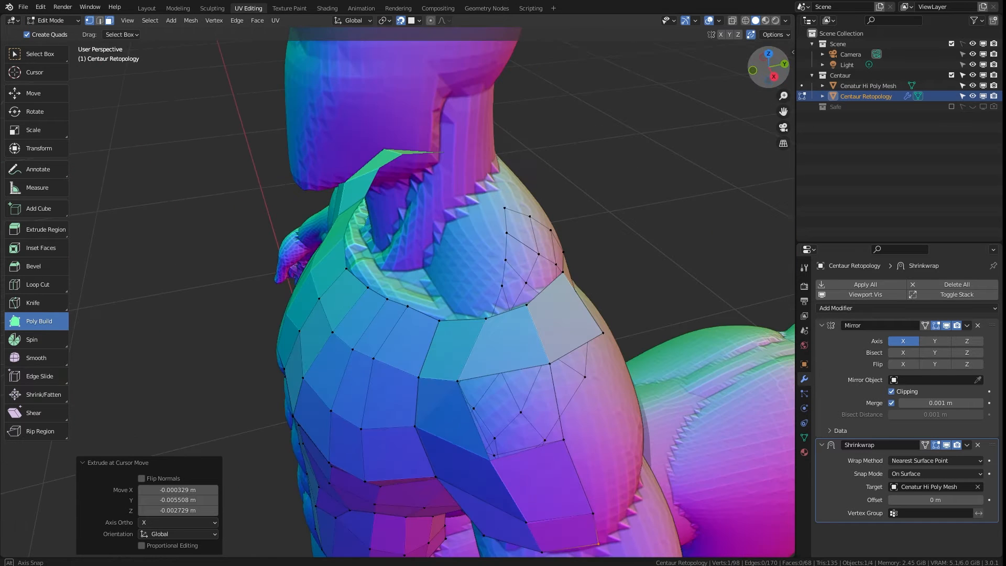
click(35, 54)
drag(461, 335, 555, 361)
click(458, 381)
shift+click(550, 363)
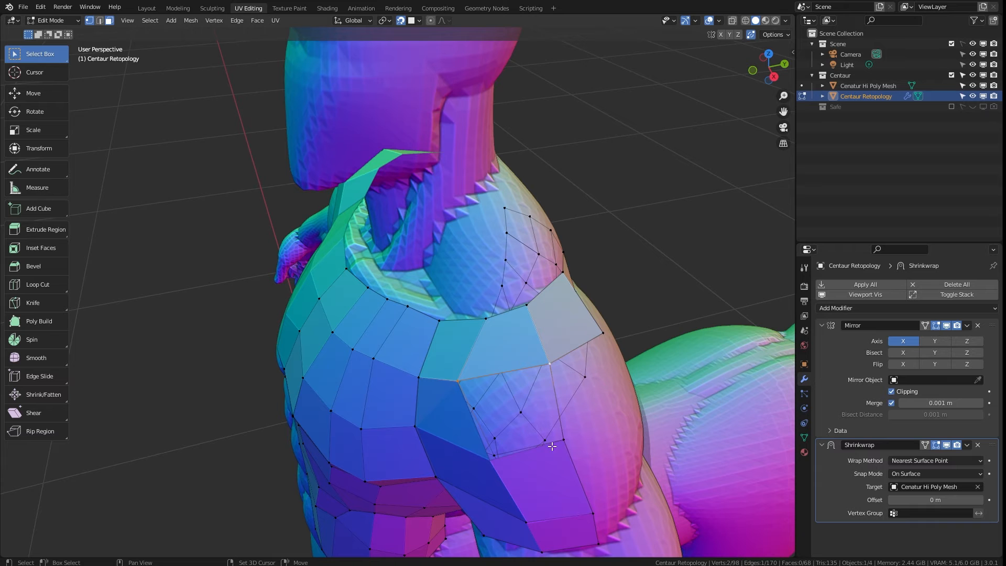
key(f)
Extend quads with Poly Build from the outer shoulder around towards the back.
drag(763, 74, 690, 37)
click(171, 302)
key(shift+space)
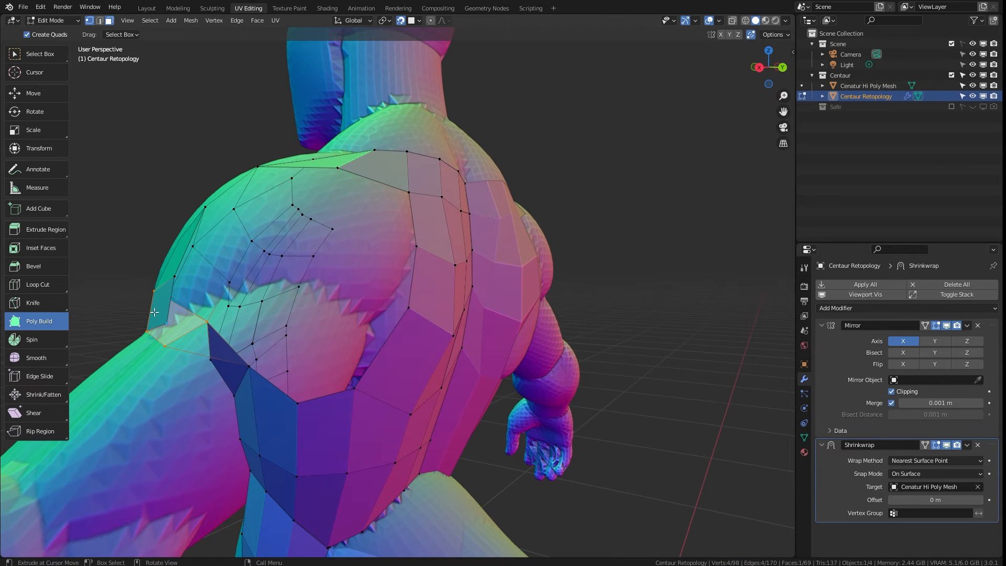
click(178, 252)
drag(166, 235, 248, 265)
drag(769, 70, 752, 57)
drag(176, 203, 324, 226)
drag(308, 259, 322, 260)
Connect the rear shoulder to the upper back with quads and weld their corners to the existing vertices.
drag(769, 67, 786, 89)
drag(217, 283, 292, 296)
drag(321, 264, 323, 262)
drag(267, 319, 292, 424)
drag(374, 262, 314, 334)
drag(396, 385, 397, 385)
drag(312, 334, 310, 332)
mouse_move(763, 75)
mouse_down()
mouse_move(753, 68)
mouse_move(775, 70)
mouse_up()
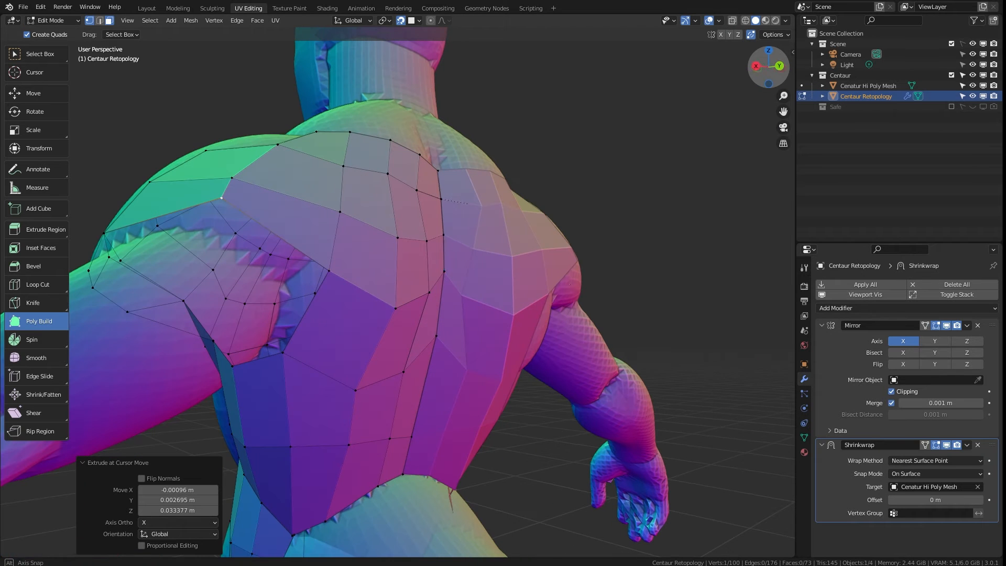
Extend the rear shoulder faces forward over the upper arm to join the front shoulder quads.
click(360, 344)
click(351, 341)
drag(316, 291, 229, 230)
middle_drag(207, 221, 299, 230)
drag(437, 241, 293, 247)
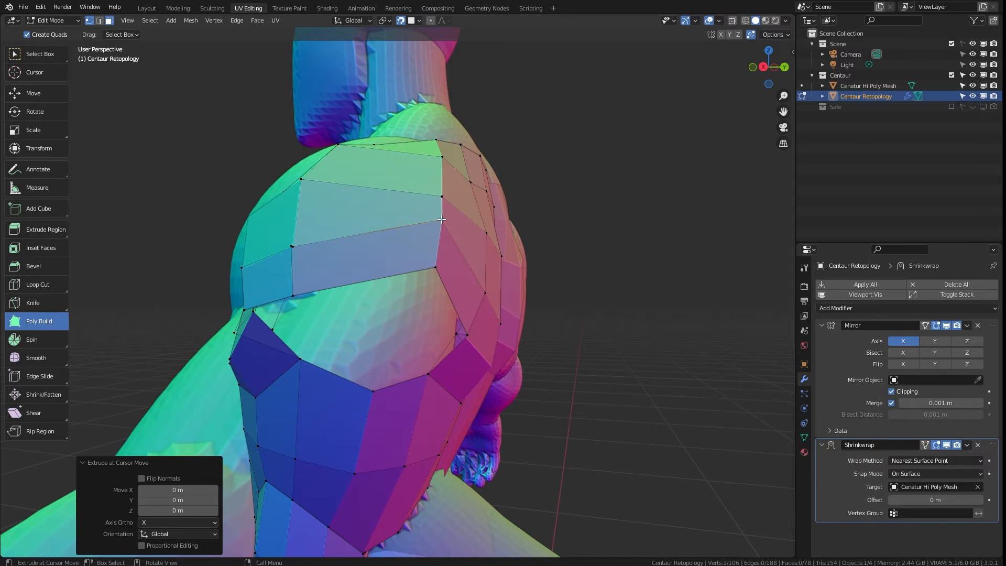
Move the three vertices along the rear edge of the shoulder rows forward to even out the quads.
click(441, 220)
key(g)
key(g)
click(393, 220)
click(441, 196)
key(g)
click(394, 179)
click(441, 157)
click(392, 152)
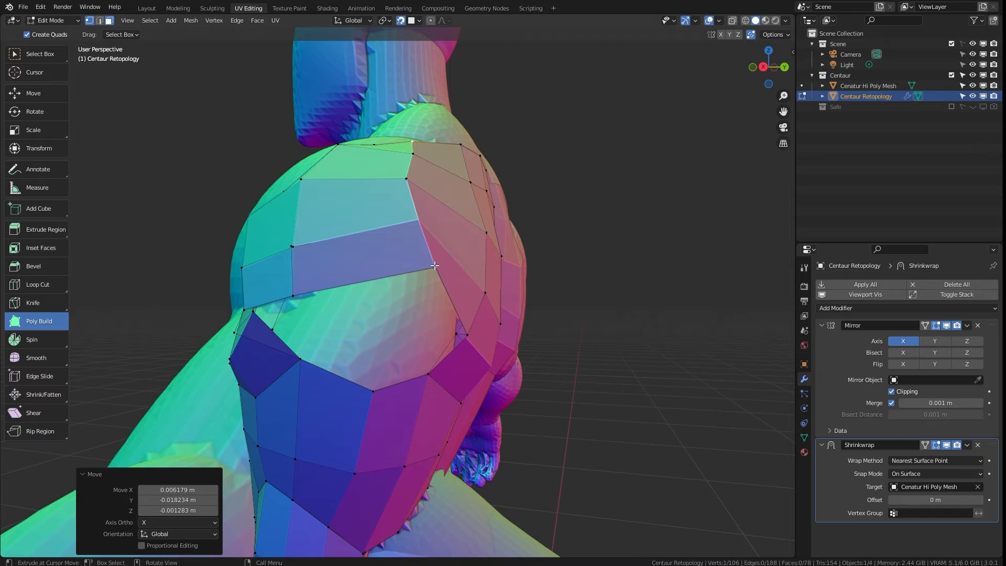
Add a centred loop cut through the upper shoulder faces and weld the loose corner where the lower row begins.
click(366, 241)
right_click(366, 240)
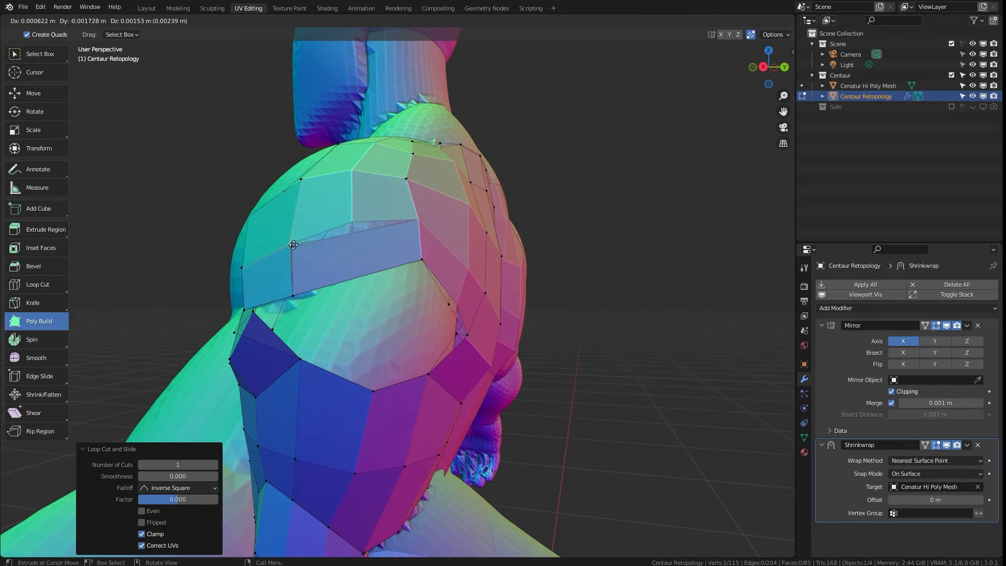
ctrl+click(293, 246)
scroll(296, 242, up, 4)
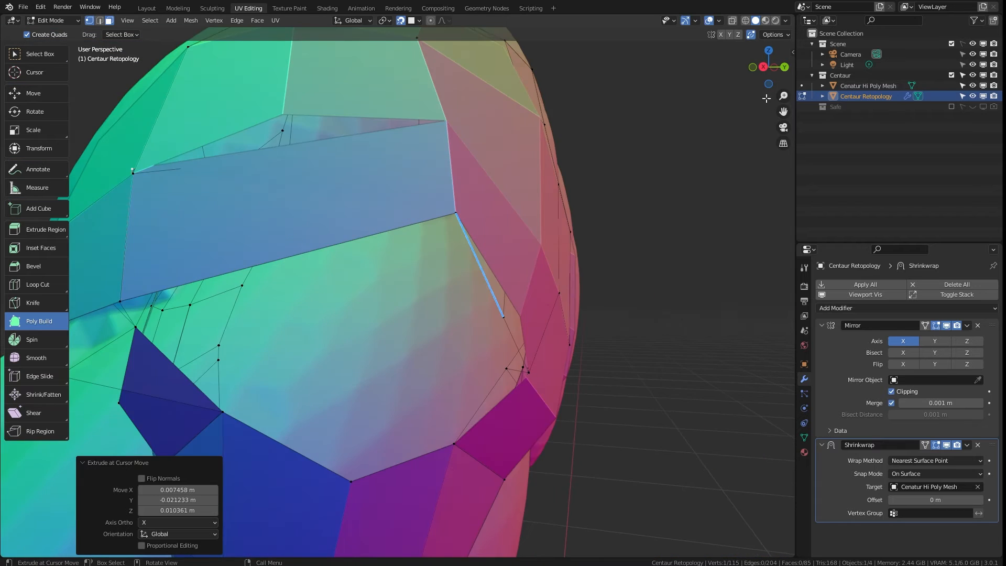
shift+middle_drag(147, 175, 353, 261)
drag(352, 262, 351, 266)
Add a loop cut through the lower shoulder row, then undo the last vertex move.
key(ctrl+r)
click(513, 304)
click(508, 309)
drag(526, 194, 498, 180)
key(ctrl+z)
Apply the Shrinkwrap modifier and weld the upper shoulder row's middle vertex to the row below to close the gap.
click(968, 445)
key(Tab)
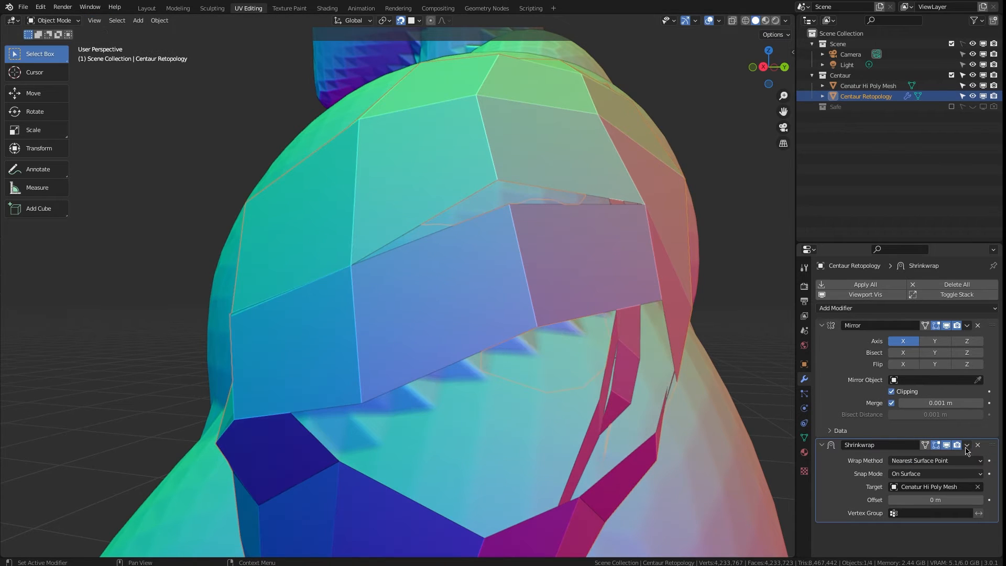
key(ctrl+a)
key(Tab)
drag(498, 180, 511, 210)
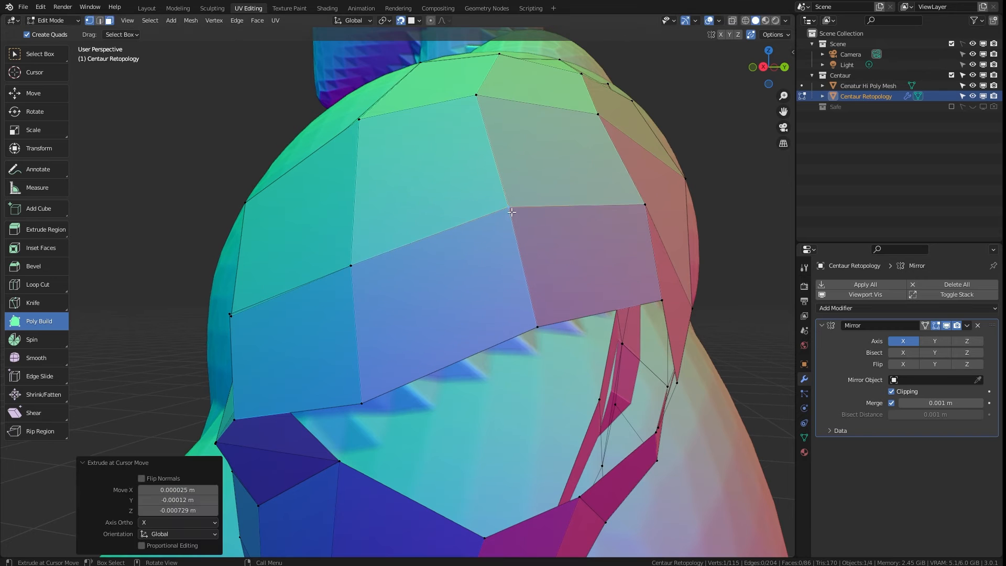
Add a new Shrinkwrap modifier to the retopology mesh.
click(868, 308)
click(891, 430)
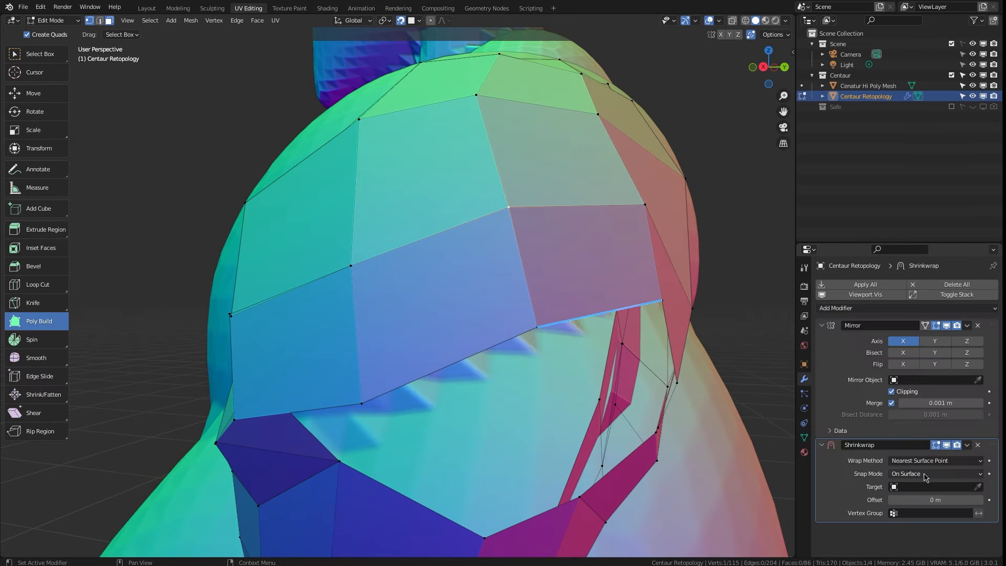
Extend quads with Poly Build from the top edge of the upper back to the base of the neck.
drag(769, 68, 694, 101)
drag(422, 281, 367, 88)
click(412, 279)
drag(343, 94, 364, 107)
drag(428, 98, 427, 92)
drag(363, 105, 389, 102)
drag(338, 283, 319, 119)
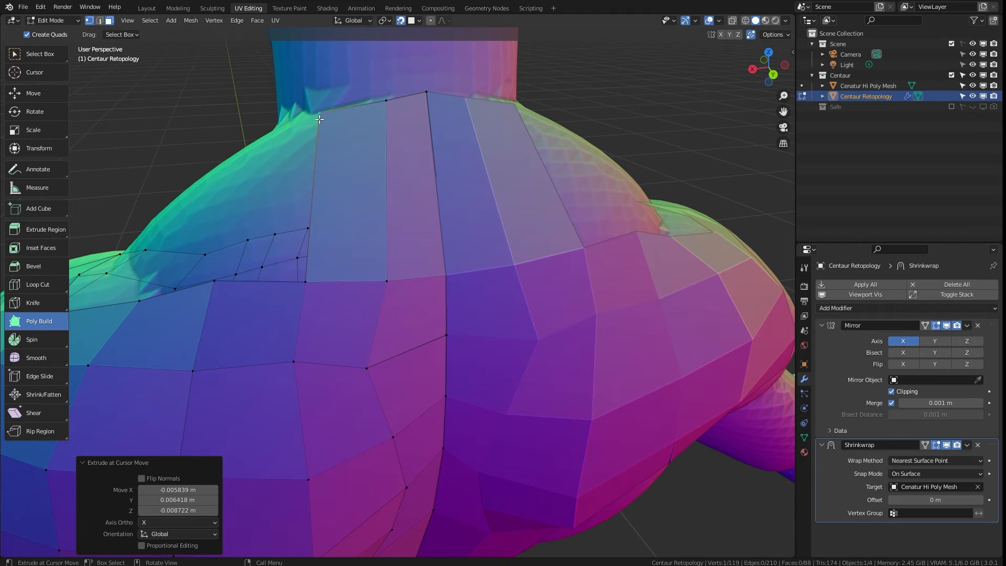
Move the vertices along the row below the new neck strips to even out the upper back quads.
middle_drag(310, 165, 373, 171)
drag(453, 363, 457, 347)
drag(407, 359, 413, 344)
drag(508, 362, 509, 350)
Continue the long quads around the neck base towards the shoulder and adjust the collar vertex in front.
drag(436, 342, 471, 159)
drag(494, 157, 482, 142)
ctrl+drag(463, 328, 506, 137)
drag(535, 329, 529, 128)
drag(582, 295, 545, 118)
drag(761, 75, 808, 78)
drag(486, 328, 505, 321)
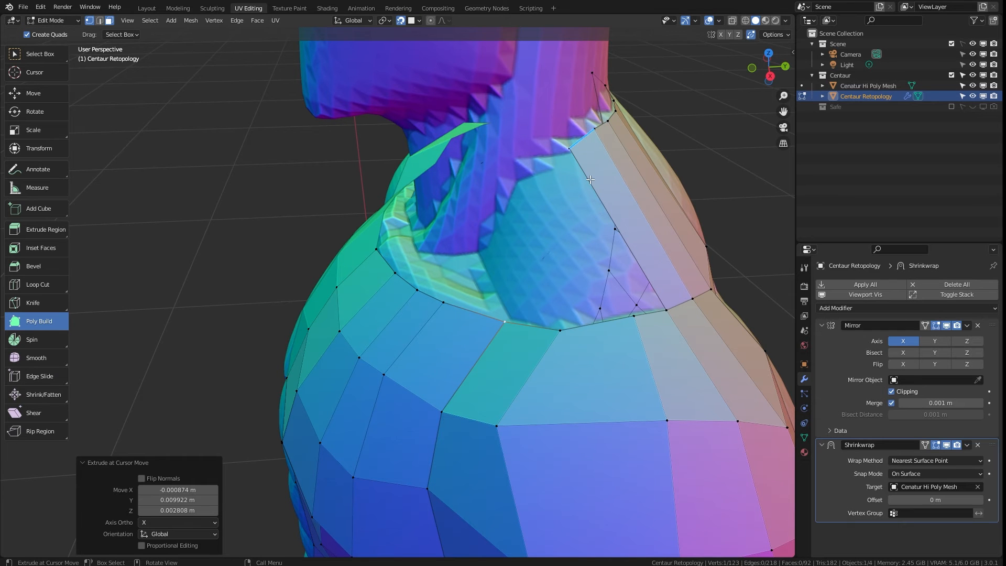
Cut a loop across the long neck strips and extend a quad from them forward towards the collarbone.
key(ctrl+r)
click(613, 217)
right_click(613, 217)
drag(593, 192, 519, 318)
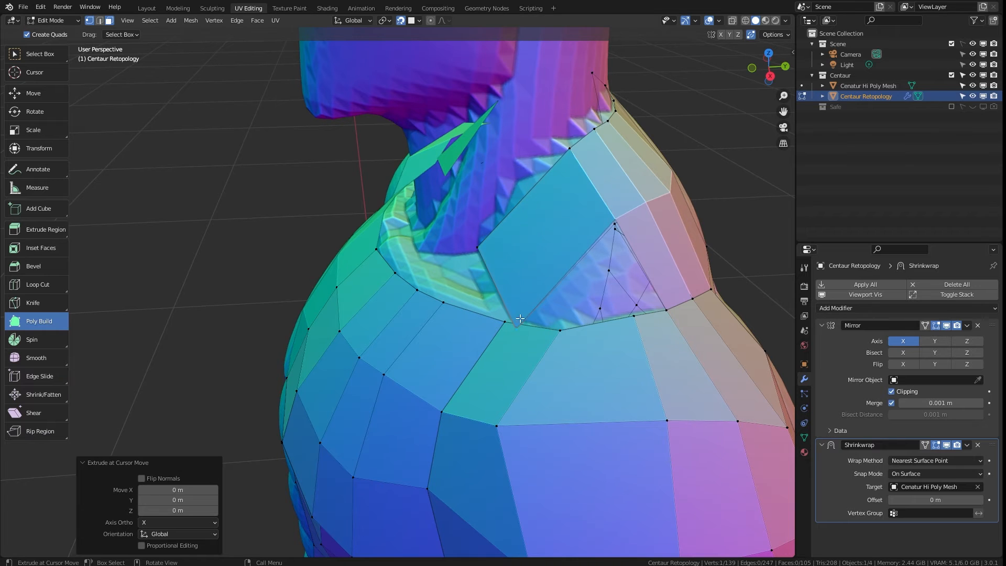
middle_drag(520, 318, 641, 168)
drag(618, 222, 560, 208)
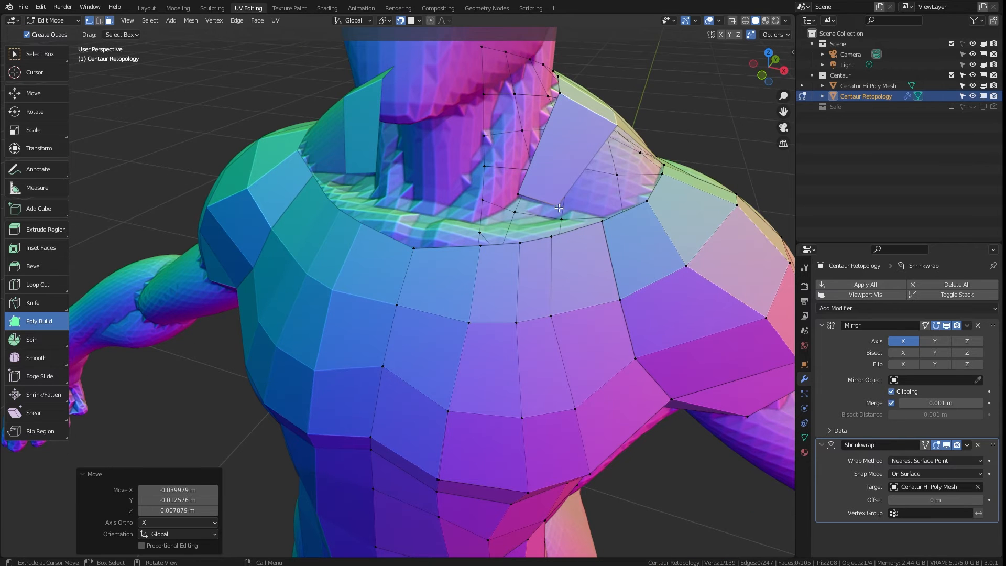
Fill in quads between the side of the neck and the shoulder, adjusting their corners to the existing vertices.
click(571, 164)
drag(645, 182, 591, 160)
drag(605, 137, 618, 125)
scroll(697, 100, up, 2)
drag(780, 111, 623, 299)
mouse_move(548, 223)
mouse_down()
mouse_move(533, 283)
mouse_move(548, 221)
mouse_up()
Apply the Shrinkwrap modifier and add a new one with Cenatur Hi Poly Mesh as its target.
click(967, 445)
key(Tab)
click(968, 445)
click(926, 446)
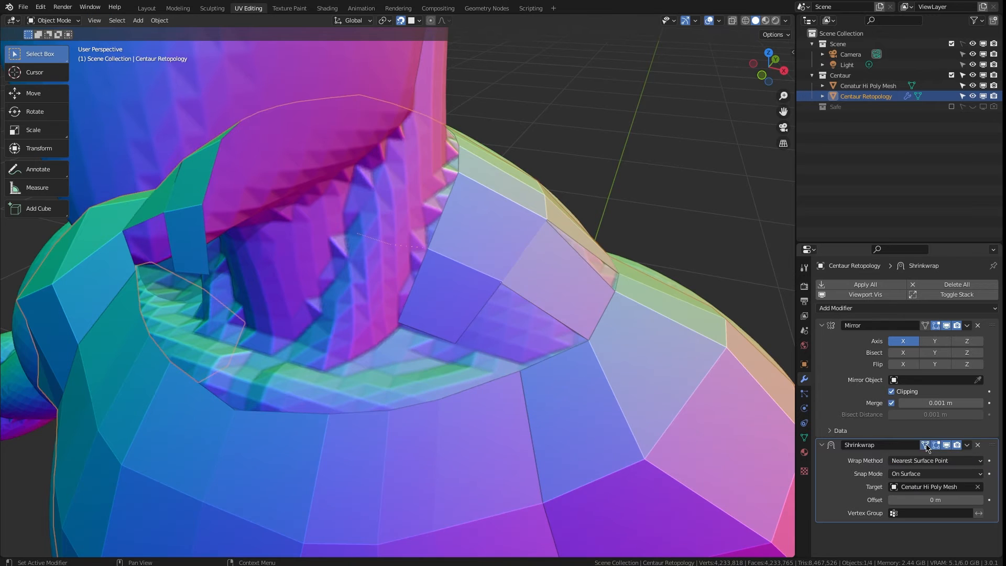
click(967, 445)
click(964, 459)
click(922, 309)
click(890, 430)
click(923, 486)
click(913, 378)
Delete the large face between the side of the neck and the front shoulder on Centaur Retopology.
middle_drag(577, 257, 384, 337)
click(427, 341)
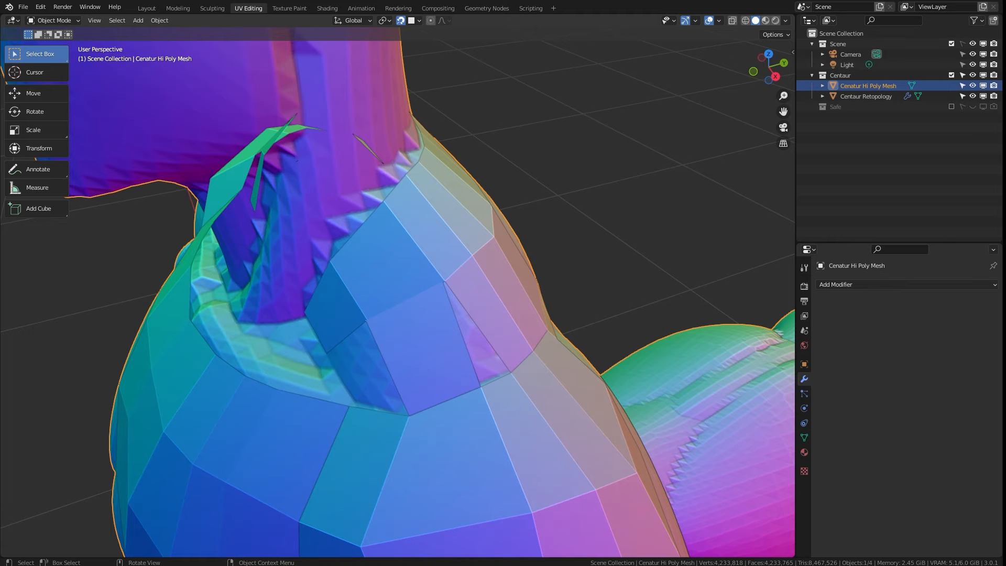
click(867, 97)
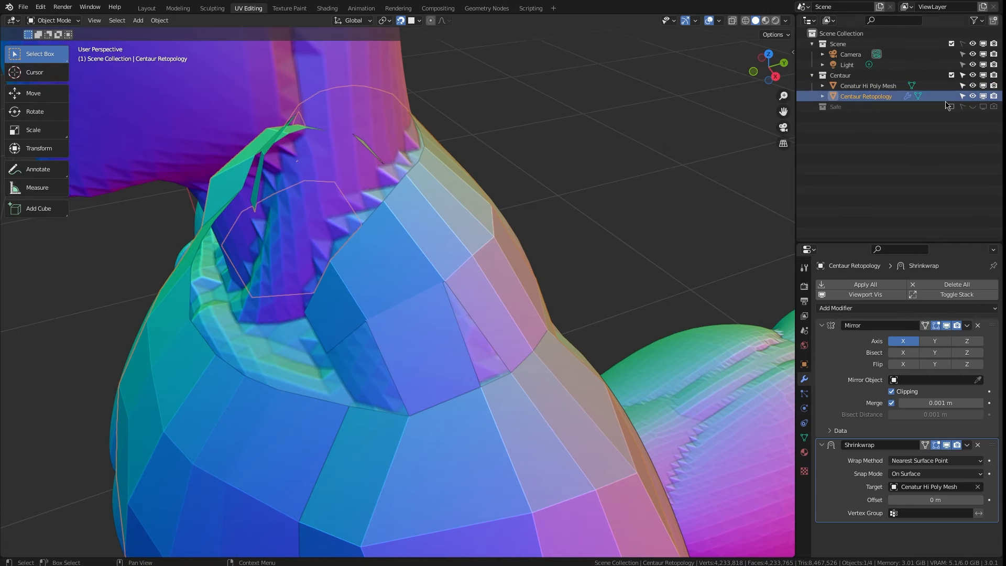
key(Tab)
click(429, 332)
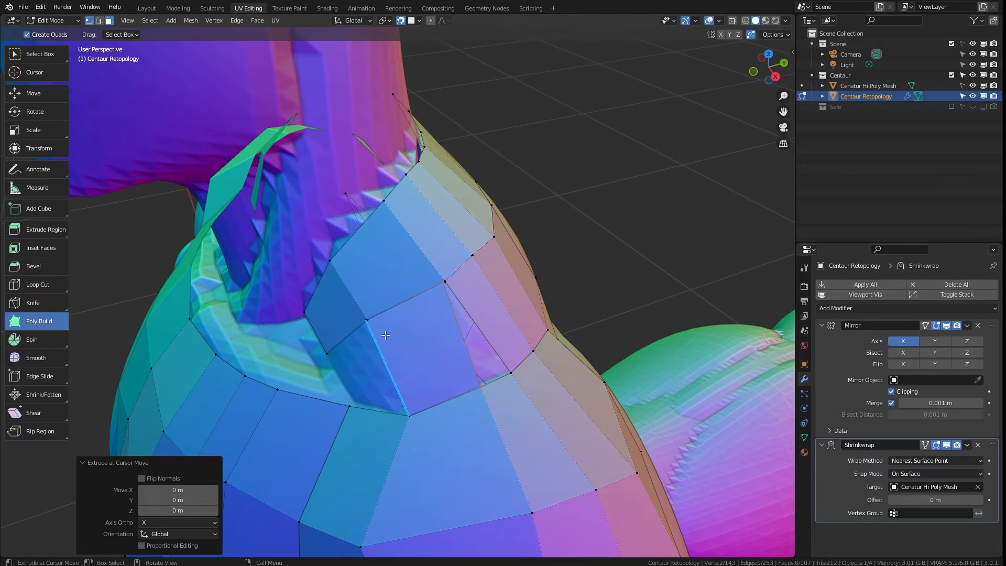
drag(36, 54, 37, 141)
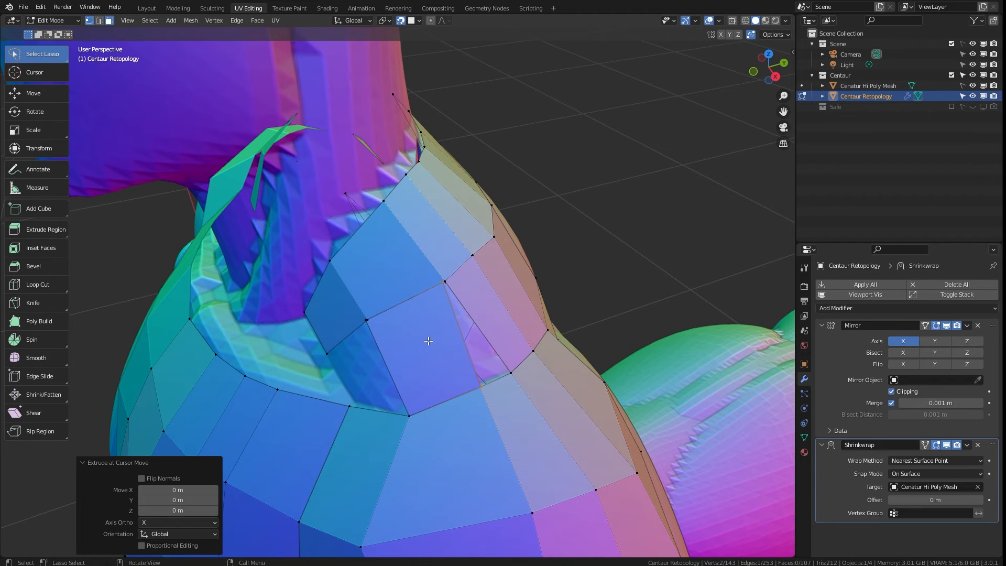
click(428, 336)
key(x)
click(428, 336)
Add a loop cut beside the deleted face and pull vertices and edges together to rebuild the neck-to-shoulder quads.
key(ctrl+r)
click(404, 291)
right_click(409, 292)
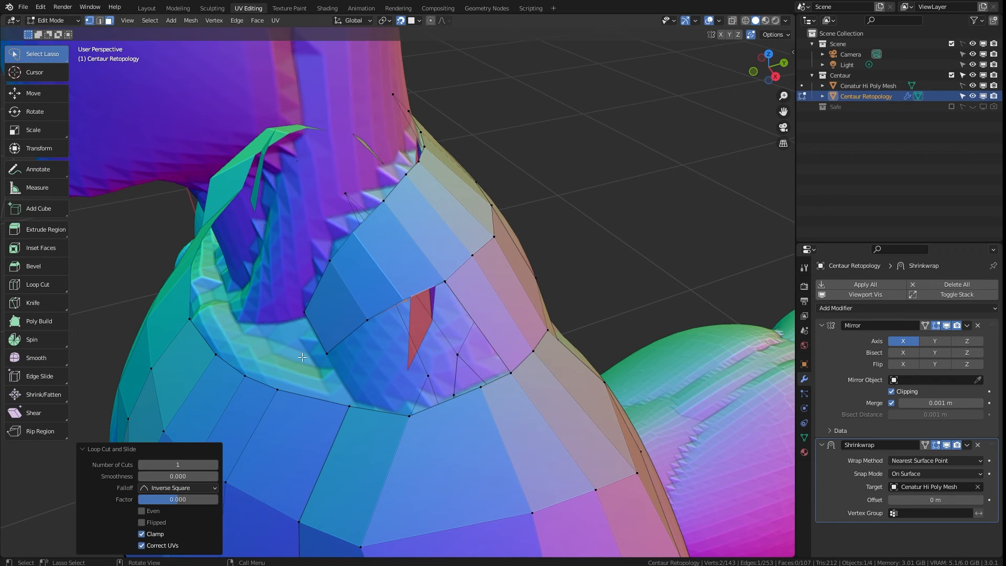
key(shift+space)
drag(518, 398, 406, 301)
drag(441, 410, 367, 321)
drag(379, 412, 358, 365)
drag(387, 370, 367, 321)
drag(330, 361, 328, 353)
Extend quads inward from the upper chest edge along the collarbone towards the neck.
drag(767, 69, 843, 38)
drag(254, 441, 272, 378)
drag(340, 367, 293, 377)
drag(384, 415, 312, 368)
scroll(433, 349, up, 5)
drag(478, 426, 480, 433)
scroll(450, 438, down, 3)
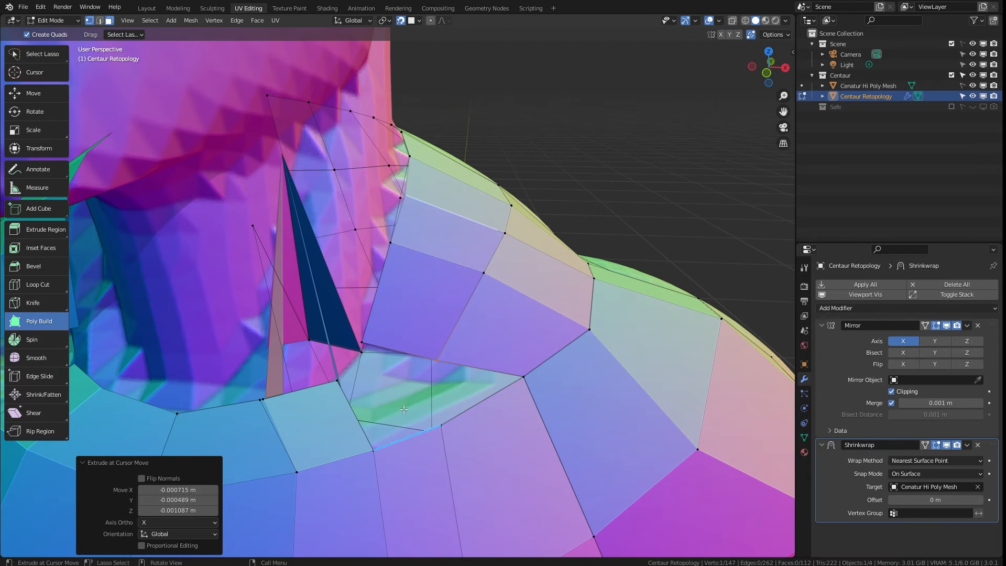
Close the gap between the collarbone quads and the side of the neck by welding their adjoining vertices.
drag(410, 439, 373, 370)
drag(263, 401, 261, 400)
drag(395, 362, 354, 348)
drag(422, 370, 467, 405)
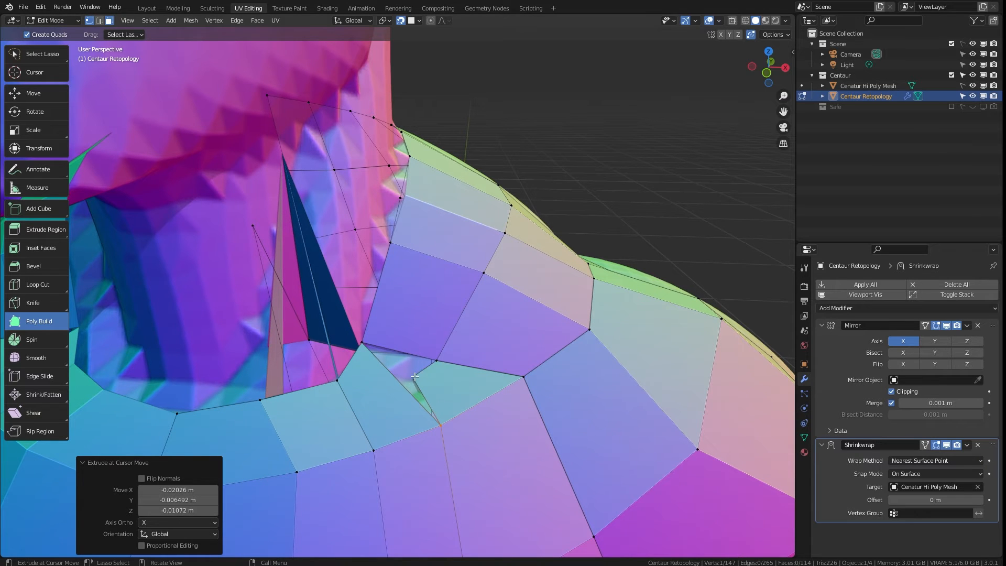
drag(414, 377, 361, 344)
Extend the collar quads across the front of the neck base and weld their corners.
mouse_move(766, 68)
mouse_down()
mouse_move(802, 55)
mouse_move(778, 62)
mouse_up()
click(255, 398)
drag(243, 401, 263, 344)
drag(321, 383, 305, 335)
mouse_move(262, 343)
mouse_down()
mouse_move(273, 342)
mouse_move(263, 344)
mouse_up()
Delete the misshapen narrow faces beside the spine on the upper back.
mouse_move(769, 67)
mouse_down()
mouse_move(786, 65)
mouse_move(758, 68)
mouse_move(768, 68)
mouse_up()
scroll(687, 255, down, 4)
shift+middle_drag(687, 255, 623, 31)
drag(769, 67, 781, 21)
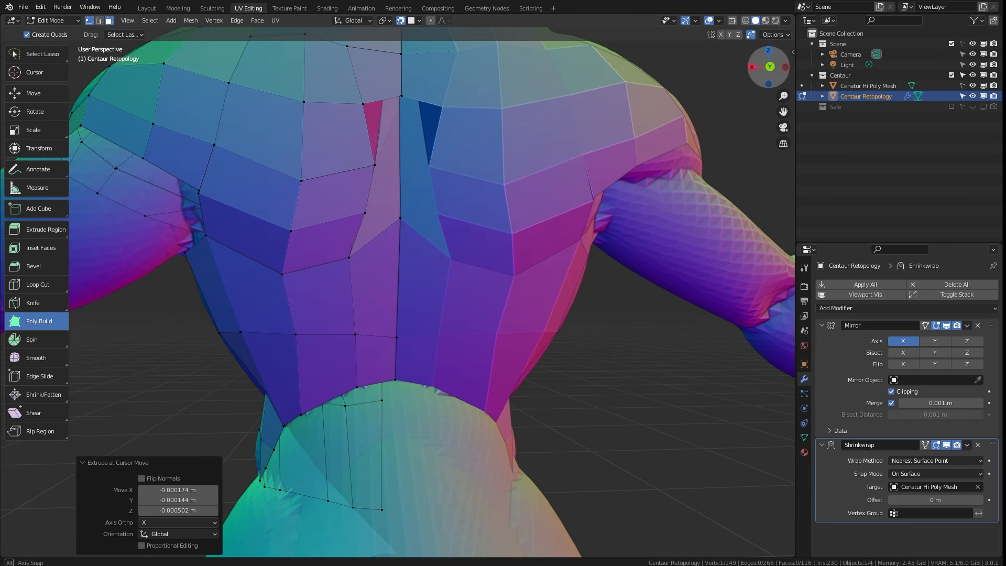
key(w)
click(385, 160)
key(x)
click(387, 165)
key(x)
click(454, 131)
Rebuild the missing quads along the spine by extending the inner back edges to the mirror line.
drag(769, 67, 923, 126)
scroll(769, 67, down, 3)
drag(768, 67, 629, 21)
scroll(386, 254, up, 1)
scroll(385, 254, up, 2)
key(shift+space)
drag(352, 153, 393, 149)
drag(356, 200, 389, 192)
drag(345, 239, 385, 215)
drag(355, 262, 379, 224)
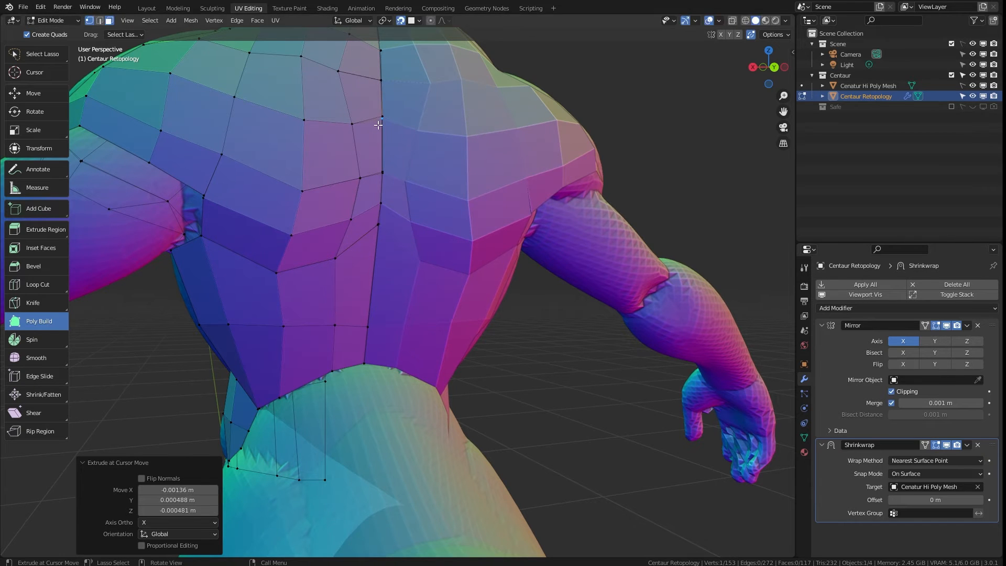
Weld the duplicate vertices along the middle of the spine.
scroll(382, 120, up, 7)
shift+middle_drag(378, 125, 391, 383)
drag(320, 300, 318, 296)
drag(338, 65, 337, 53)
drag(338, 60, 336, 51)
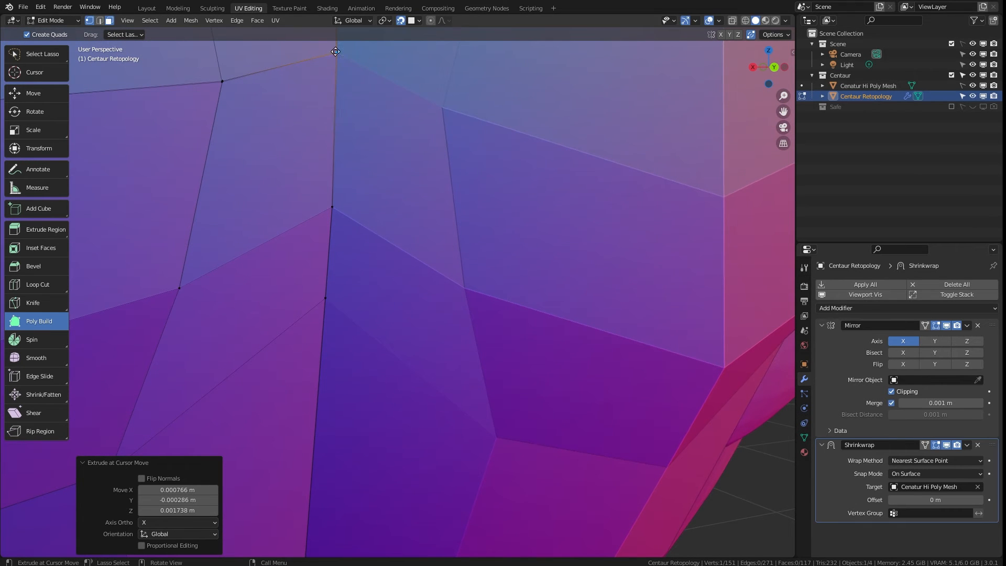
drag(222, 81, 222, 81)
drag(332, 207, 293, 204)
Weld the remaining duplicate spine vertices higher up the back and adjust the vertices below the neck.
shift+middle_drag(443, 220, 443, 556)
drag(337, 148, 338, 138)
drag(337, 138, 365, 129)
scroll(479, 155, down, 5)
scroll(478, 155, up, 2)
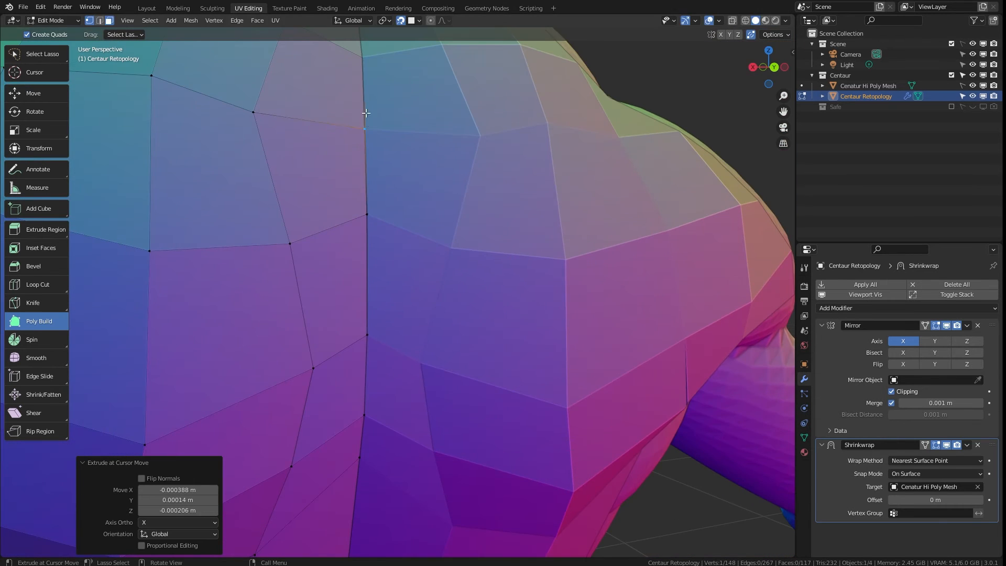
drag(784, 111, 787, 367)
mouse_move(359, 211)
mouse_down()
mouse_move(350, 238)
mouse_move(358, 213)
mouse_up()
drag(298, 201, 303, 164)
drag(289, 291, 285, 282)
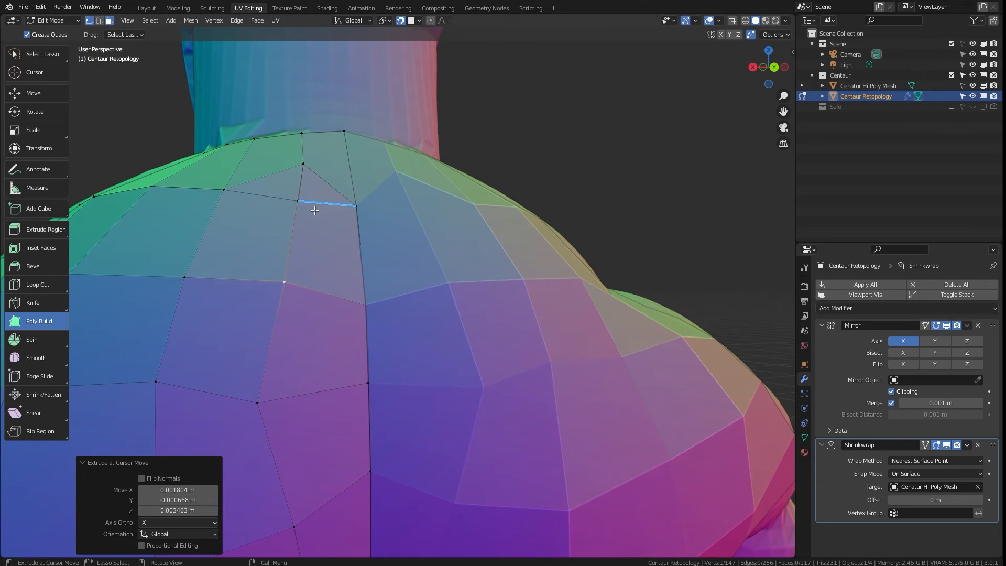
Delete the two uneven faces beside the spine just below the neck.
key(w)
key(3)
click(292, 181)
shift+click(309, 191)
key(x)
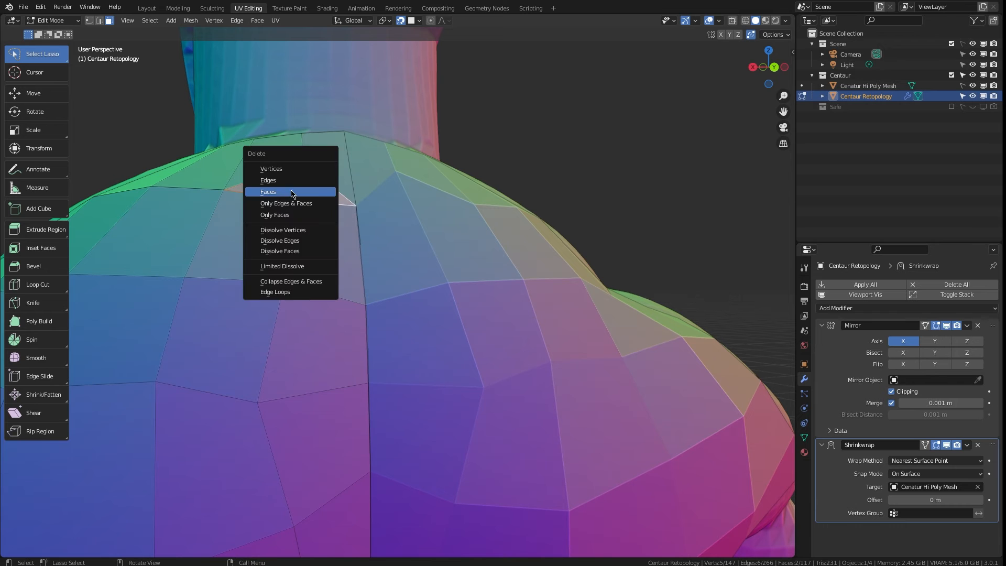
click(292, 192)
Move the stray vertex below the neck to close the gap left by the deleted faces, and save the file.
click(302, 164)
click(36, 321)
drag(302, 163, 285, 187)
key(ctrl+s)
Extend quads from the front collar edge up the side of the neck and undo the last unwanted change.
mouse_move(763, 64)
mouse_down()
mouse_move(749, 67)
mouse_move(775, 86)
mouse_move(773, 105)
mouse_move(754, 69)
mouse_up()
scroll(608, 145, down, 5)
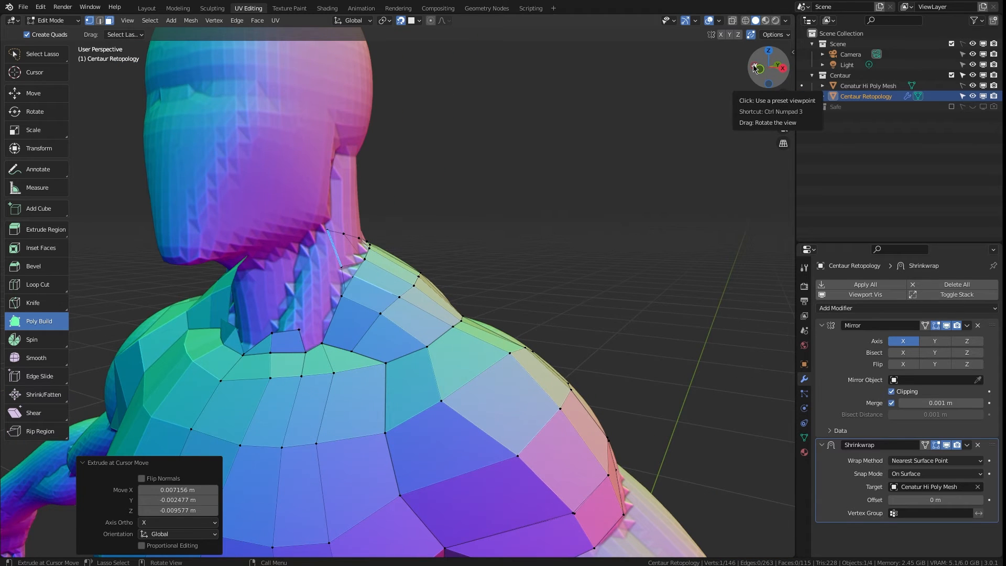
drag(274, 333, 288, 292)
drag(298, 330, 315, 298)
drag(311, 325, 321, 321)
scroll(300, 329, up, 7)
scroll(300, 330, down, 5)
key(ctrl+z)
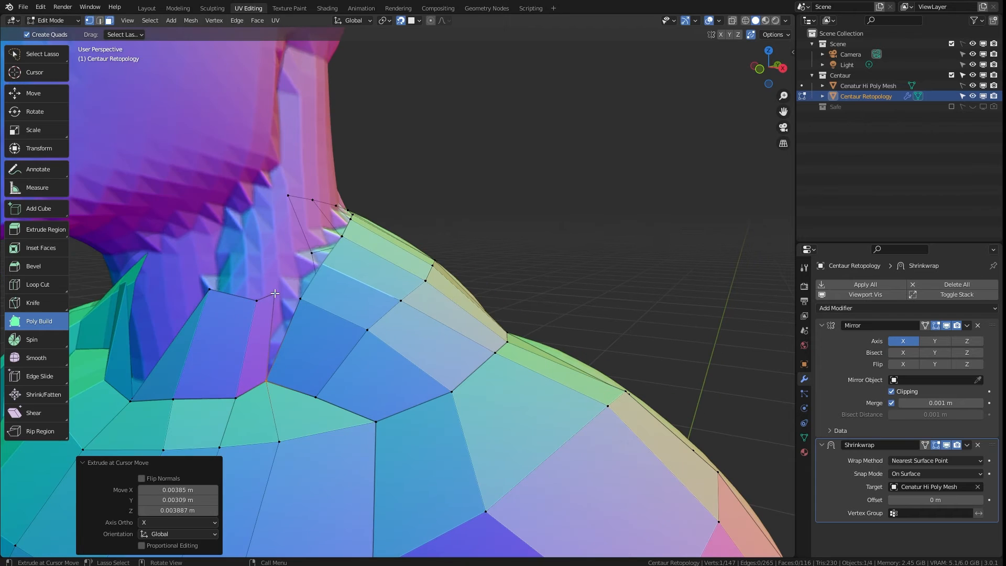
Extend quads up the front of the neck beneath the chin, deleting the misplaced geometry.
drag(153, 365, 135, 303)
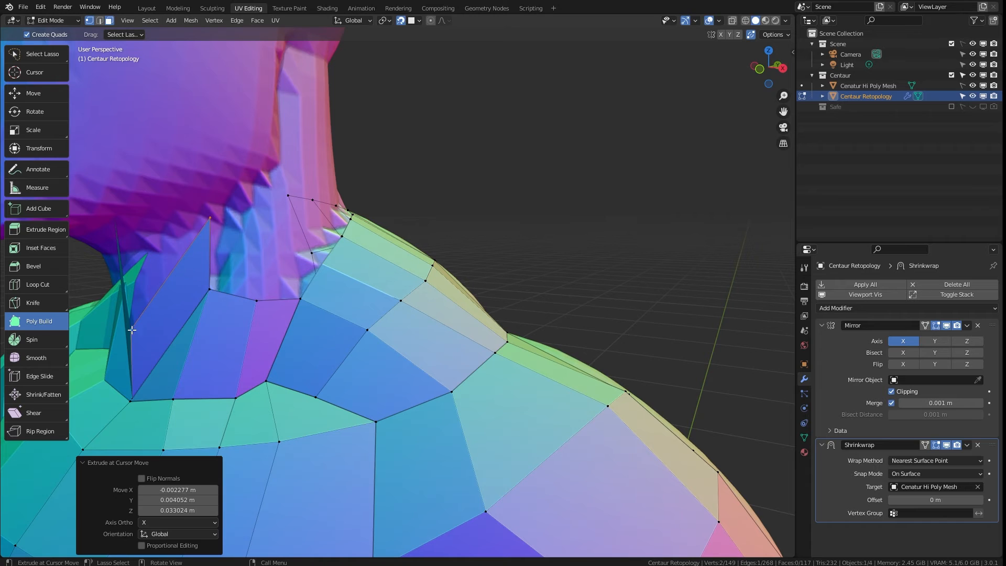
drag(146, 282, 164, 255)
key(x)
click(134, 253)
click(146, 304)
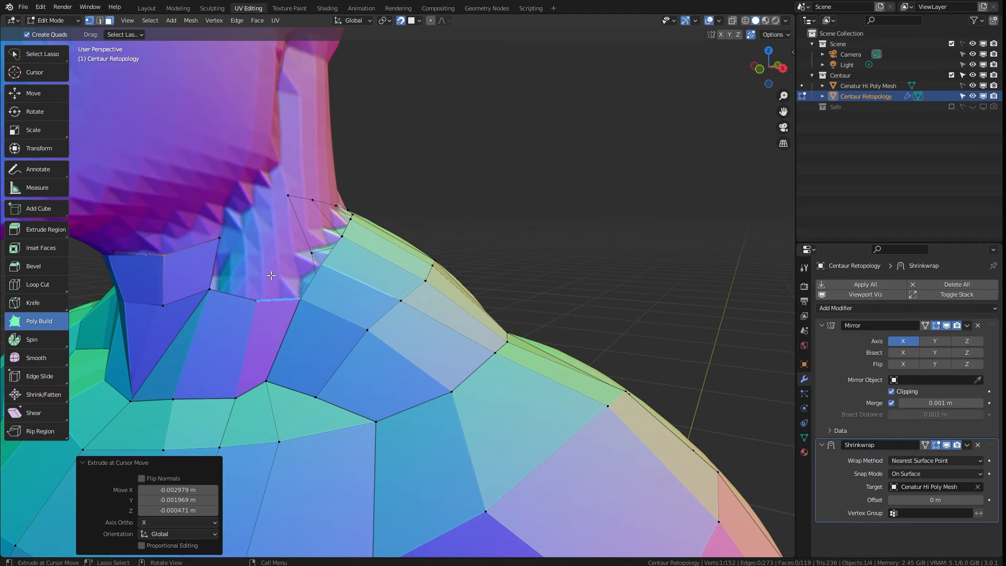
Reposition the vertices along the side and front of the neck, extrude an edge upward and delete the misplaced geometry.
middle_drag(311, 278, 158, 267)
drag(118, 263, 168, 299)
scroll(169, 296, down, 6)
scroll(168, 297, up, 12)
shift+middle_drag(168, 297, 348, 272)
drag(348, 272, 341, 299)
drag(470, 303, 464, 285)
drag(436, 115, 469, 81)
key(x)
click(469, 78)
Extend a strip of quads up the back of the neck to just below the skull.
mouse_move(472, 304)
mouse_down()
mouse_move(462, 299)
mouse_move(469, 310)
mouse_up()
drag(554, 205, 552, 206)
drag(769, 67, 702, 71)
drag(305, 178, 285, 63)
drag(785, 113, 726, 162)
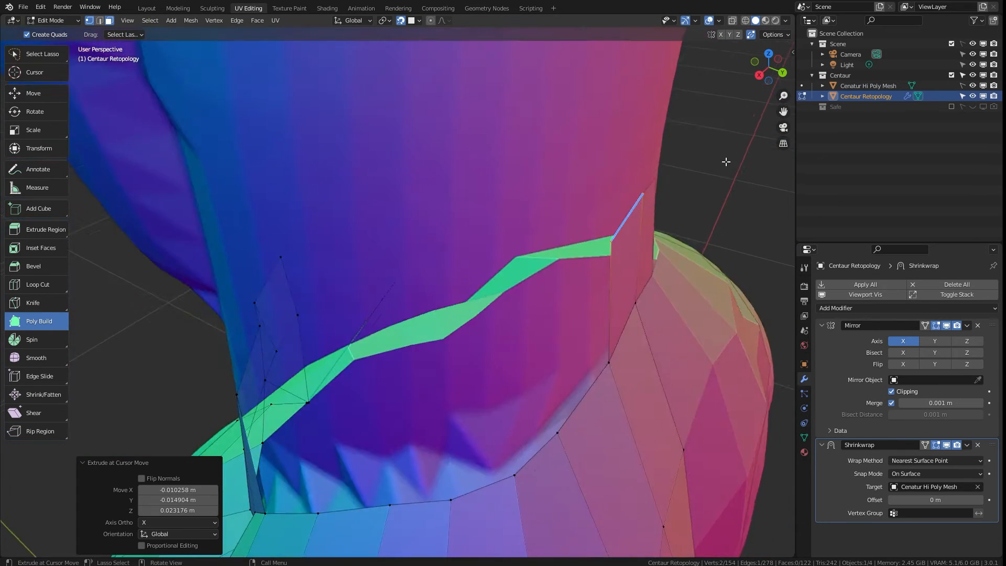
scroll(726, 162, down, 5)
drag(464, 277, 459, 213)
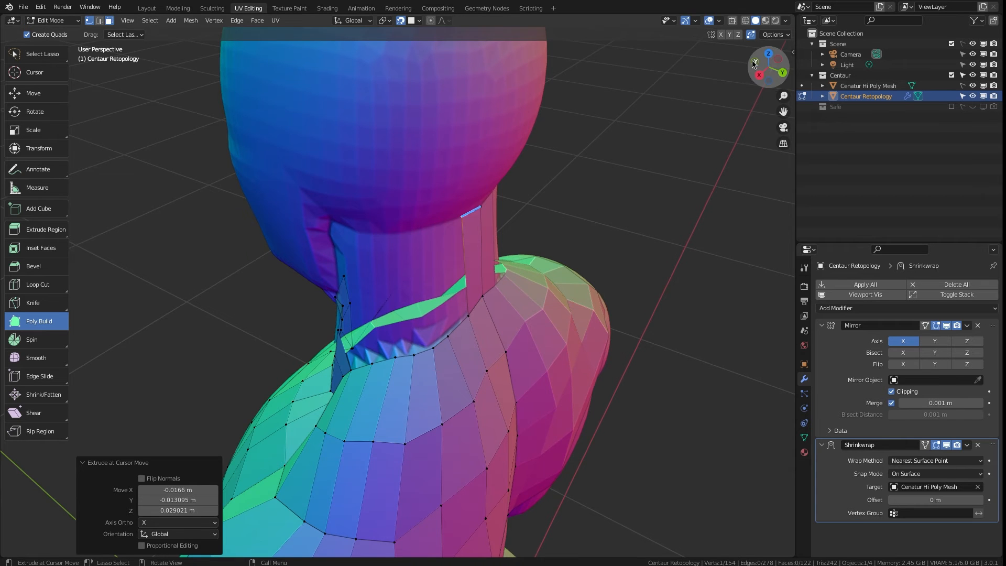
Add another tall quad beside the strip on the back of the neck and weld its upper corner to the neighbour.
drag(769, 68, 718, 50)
ctrl+click(308, 197)
drag(309, 198, 323, 179)
key(ctrl+z)
drag(307, 325, 308, 205)
drag(322, 179, 304, 176)
Extrude the collar edges up the side of the neck to the skull base, joining each quad to its neighbour.
drag(768, 67, 853, 67)
drag(483, 318, 472, 201)
key(ctrl+z)
drag(461, 330, 439, 210)
key(ctrl+z)
drag(422, 351, 414, 212)
drag(396, 342, 383, 198)
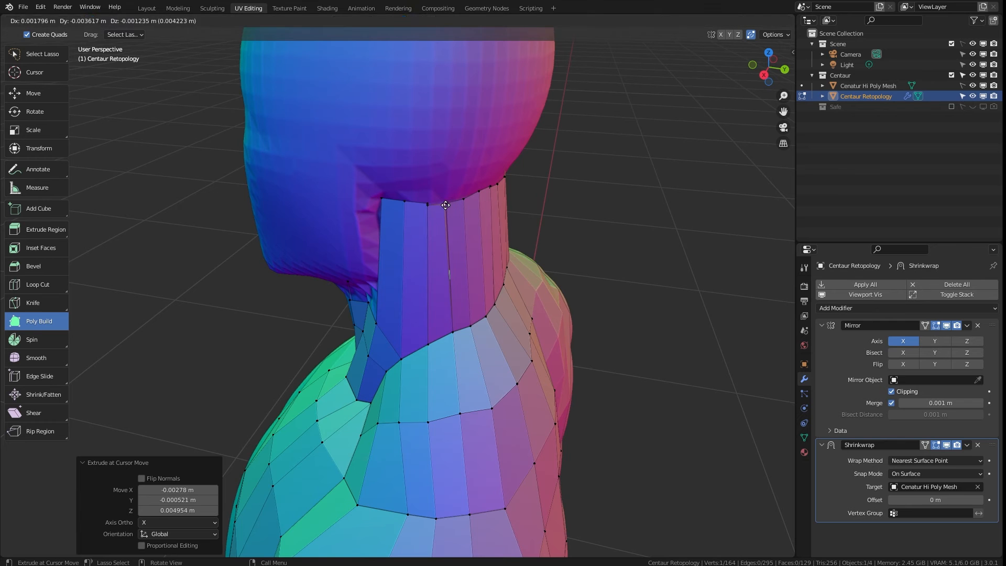
drag(445, 205, 445, 205)
Even out the upper row of neck vertices along the base of the skull.
scroll(445, 205, up, 6)
shift+middle_drag(550, 104, 461, 164)
drag(382, 171, 383, 161)
drag(455, 166, 462, 162)
drag(530, 147, 537, 143)
drag(769, 67, 726, 69)
drag(272, 149, 270, 151)
drag(350, 151, 376, 147)
drag(273, 152, 288, 153)
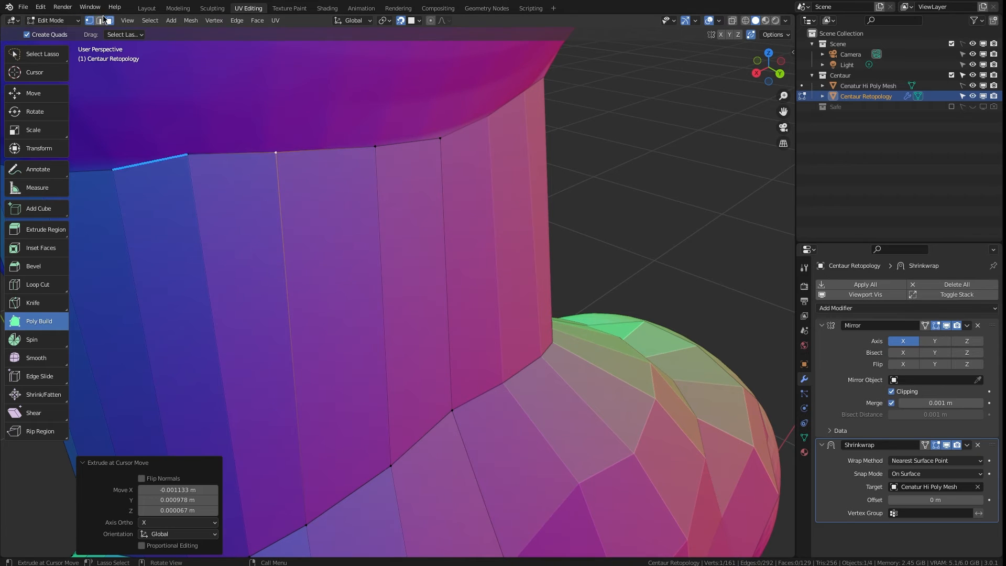
Slide the unevenly spaced vertical edge on the side of the neck toward the back to even out the quads.
click(33, 61)
click(290, 301)
key(g)
key(g)
click(309, 301)
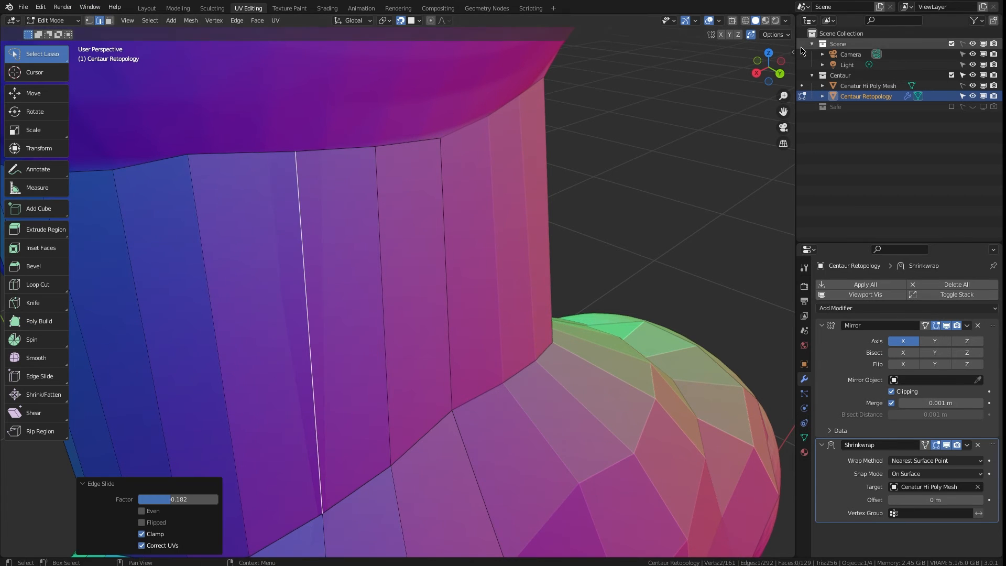
Add a horizontal edge loop around the neck quads and slide it down toward the shoulders.
drag(769, 68, 725, 111)
click(545, 255)
click(550, 322)
mouse_move(767, 79)
mouse_down()
mouse_move(723, 73)
mouse_move(771, 74)
mouse_up()
click(452, 329)
Use Poly Build to connect the side neck quads to the front patch under the jaw and adjust their vertices.
click(8, 323)
click(461, 329)
drag(462, 323, 463, 206)
drag(513, 174, 515, 174)
drag(429, 173, 430, 213)
drag(421, 266, 326, 290)
drag(325, 254, 326, 277)
drag(742, 71, 792, 71)
drag(598, 220, 449, 266)
mouse_move(453, 300)
mouse_down()
mouse_move(461, 292)
mouse_move(461, 301)
mouse_up()
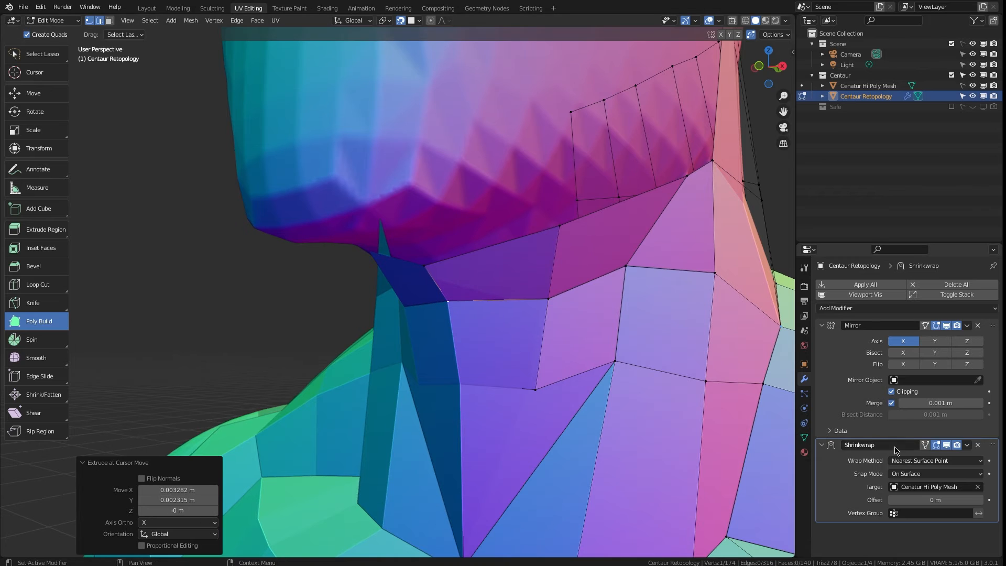
Apply the Shrinkwrap modifier, re-add it above Mirror with Cenatur Hi Poly Mesh as target, and nudge the front neck vertex.
key(Tab)
click(966, 445)
click(939, 457)
click(875, 308)
click(874, 444)
click(928, 486)
click(922, 378)
drag(992, 444, 994, 336)
key(Tab)
drag(448, 300, 457, 301)
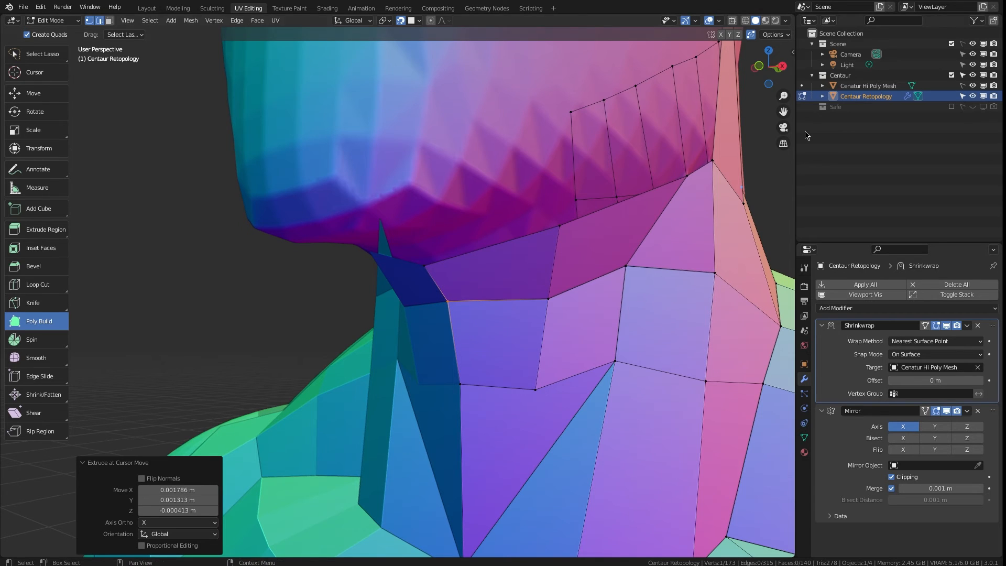
Extrude the neck's upper edges at the back into tall quads running up the back of the head.
drag(775, 68, 786, 67)
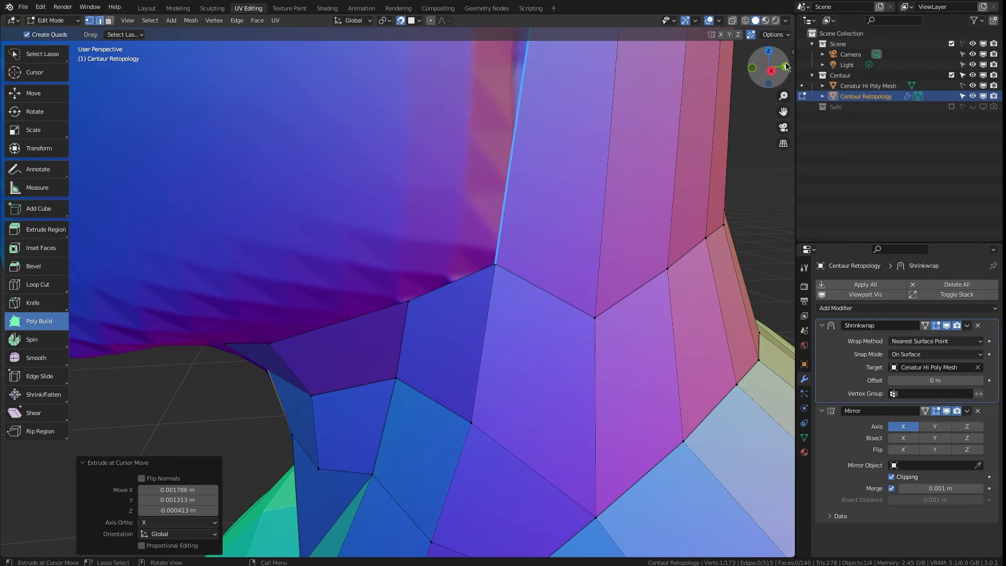
scroll(506, 218, down, 10)
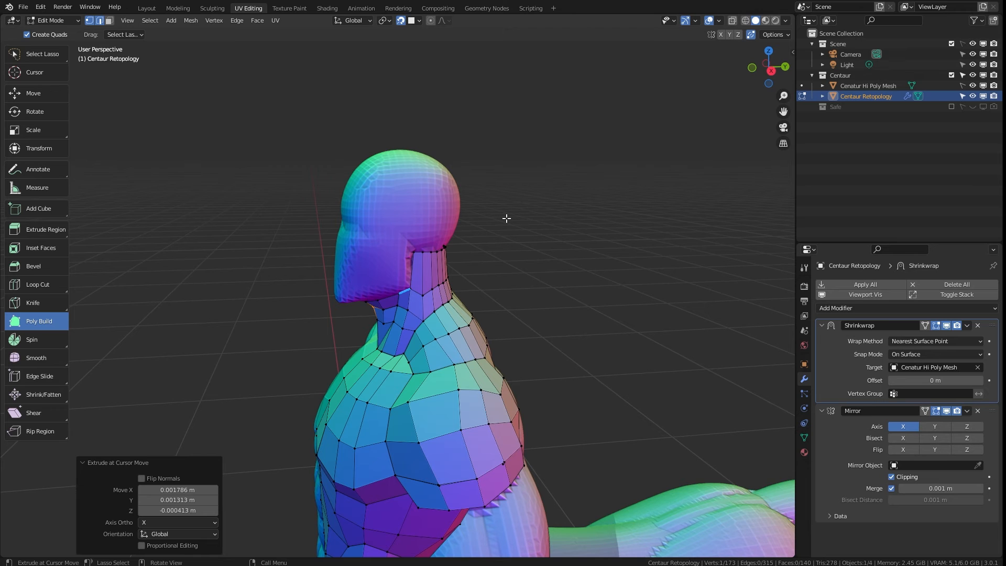
drag(769, 68, 650, 68)
mouse_move(375, 253)
mouse_down()
mouse_move(384, 218)
mouse_move(377, 253)
mouse_up()
scroll(377, 253, down, 3)
scroll(360, 247, up, 6)
ctrl+drag(320, 240, 339, 68)
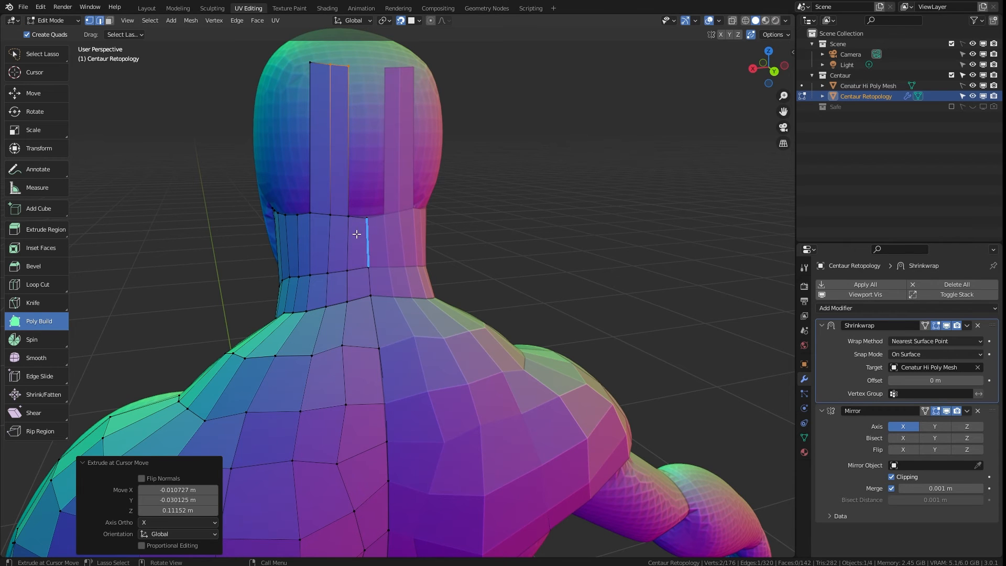
Extrude a tall quad beside the midline and join its upper corner to the strips on the back of the head.
scroll(343, 246, up, 4)
ctrl+drag(314, 140, 322, 63)
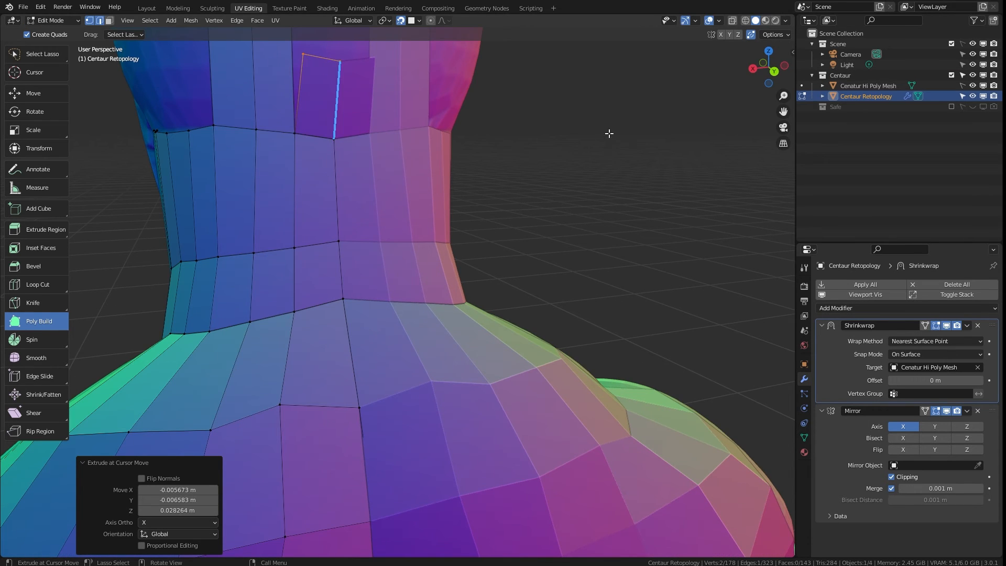
drag(784, 112, 784, 125)
shift+middle_drag(321, 94, 354, 493)
drag(345, 511, 332, 270)
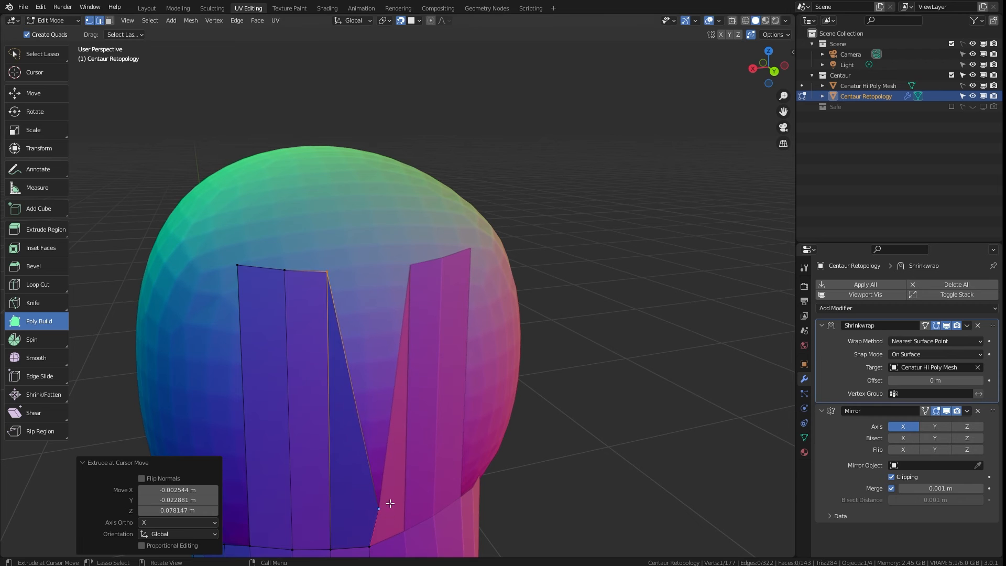
drag(388, 506, 379, 271)
Extrude a quad from the side of the neck at the skull base and continue it up the side of the head.
drag(769, 68, 828, 26)
drag(398, 355, 355, 289)
drag(371, 296, 371, 80)
Add a horizontal loop cut across the back-of-head strips and slide it down near the skull base.
key(ctrl+r)
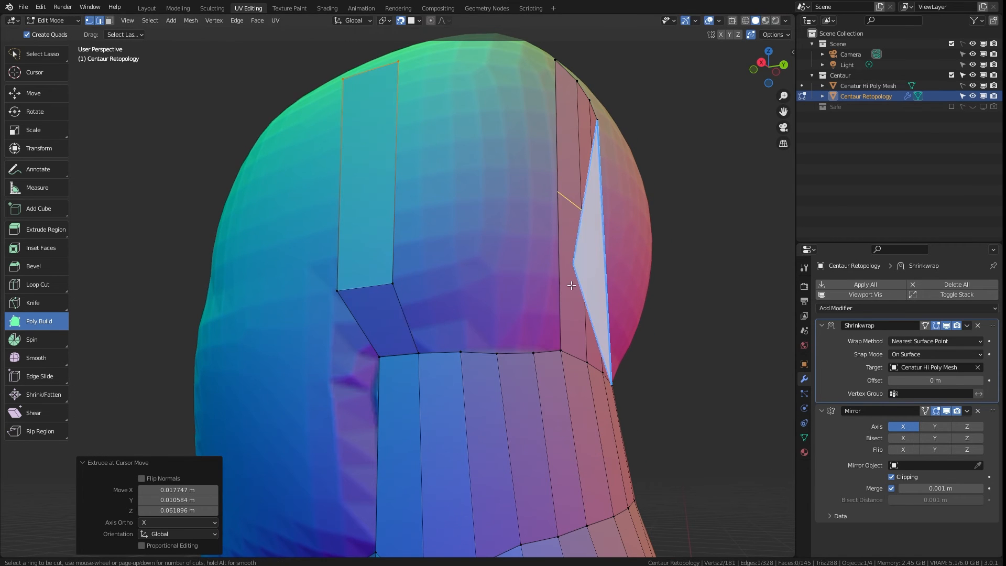
click(572, 286)
click(565, 362)
Build a row of quads along the skull base between the side strip and the back-of-head strips.
drag(439, 352, 414, 281)
drag(464, 351, 479, 349)
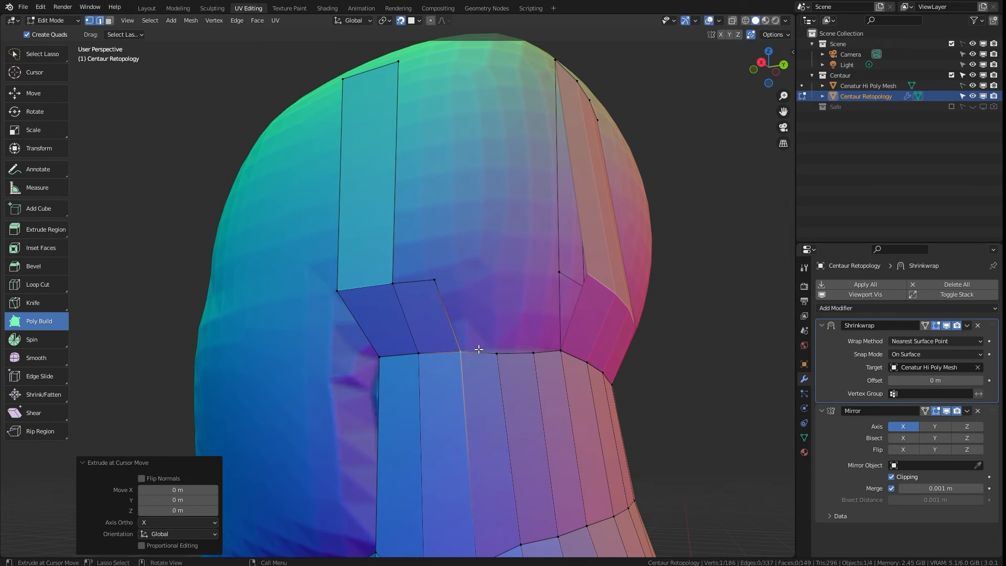
drag(452, 305, 451, 303)
drag(518, 371, 493, 301)
drag(546, 390, 538, 325)
drag(551, 292, 555, 274)
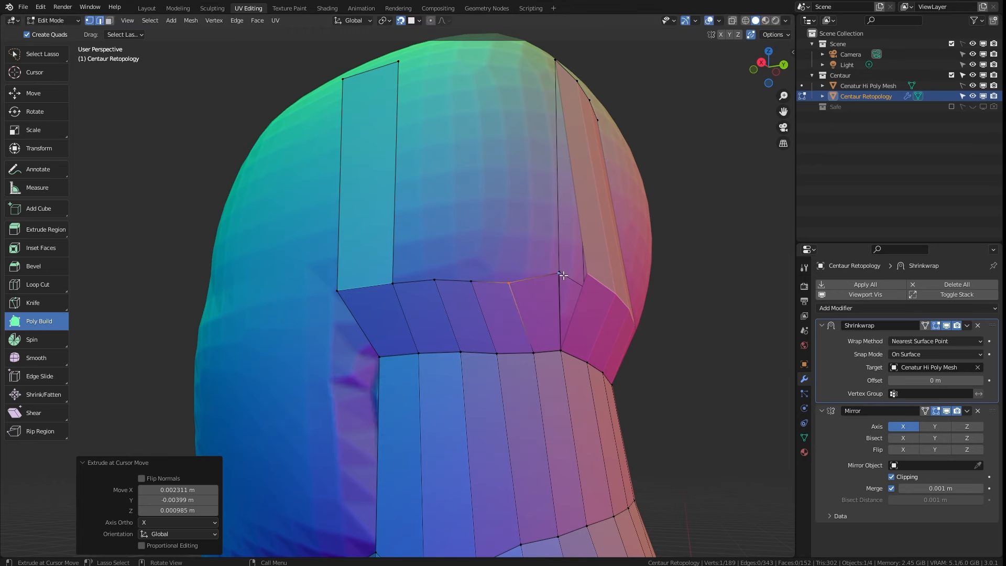
Apply Shrinkwrap, add a new one targeting Cenatur Hi Poly Mesh after Mirror, and adjust the skull-base row's end vertex.
key(Tab)
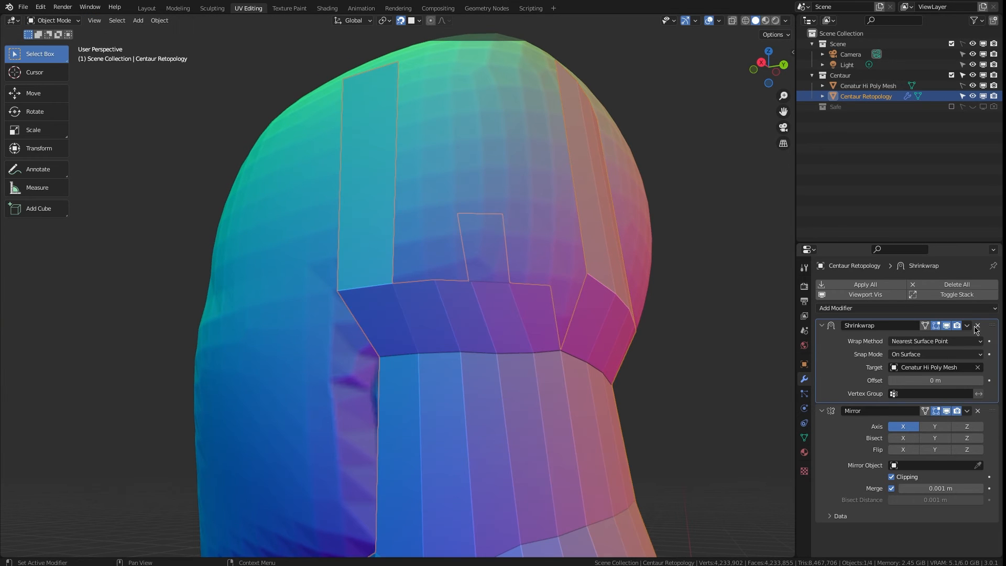
click(966, 325)
click(957, 338)
click(909, 309)
click(899, 429)
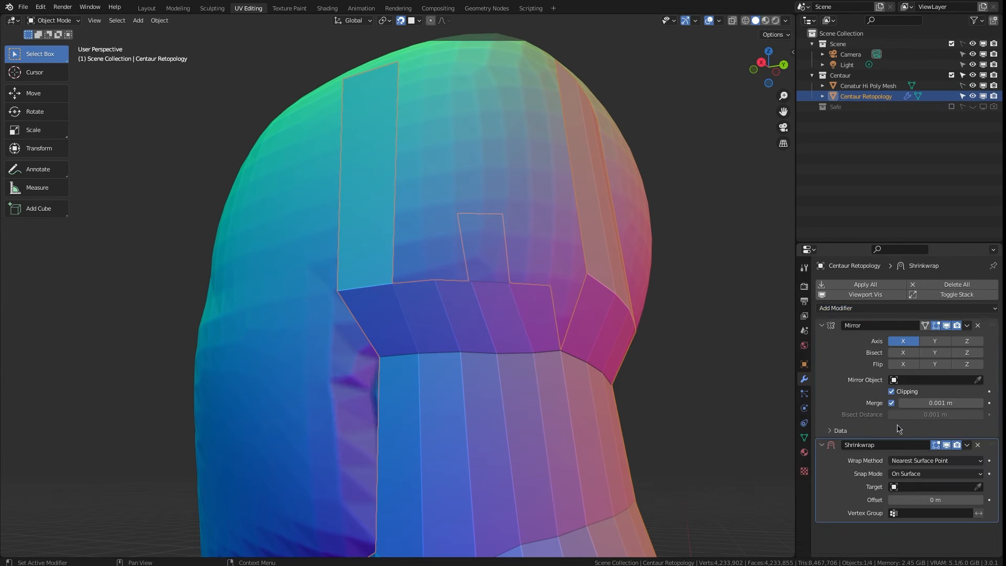
click(932, 489)
click(916, 380)
key(Tab)
drag(550, 287, 556, 283)
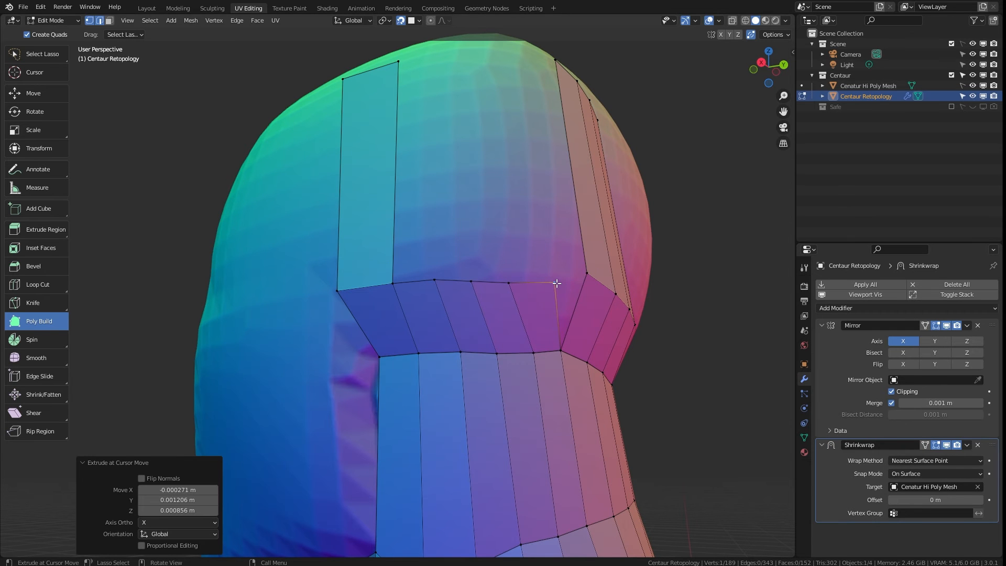
Extrude the side strip into one large quad that bridges the gap to the back-of-head strips.
drag(398, 171, 549, 157)
drag(561, 271, 587, 274)
drag(536, 51, 535, 51)
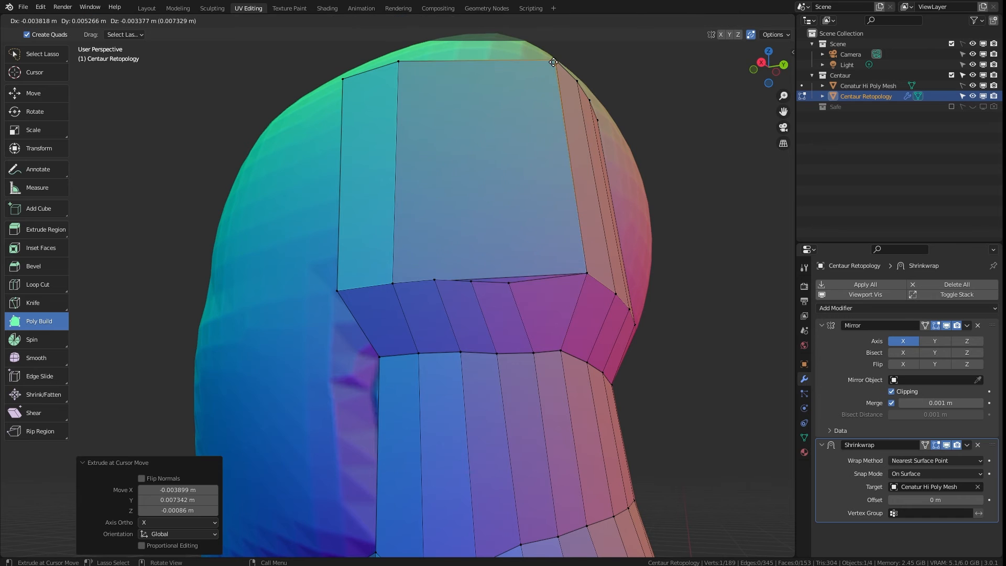
Split the large head quad with vertical loop cuts and weld the new lower vertices to the skull-base row.
scroll(454, 85, up, 2)
click(453, 86)
right_click(454, 85)
drag(509, 286, 542, 279)
mouse_move(478, 287)
mouse_down()
mouse_move(498, 309)
mouse_move(492, 283)
mouse_up()
Weld the open corner at the top of the head strips and even out the neighbouring upper vertices.
drag(774, 68, 731, 123)
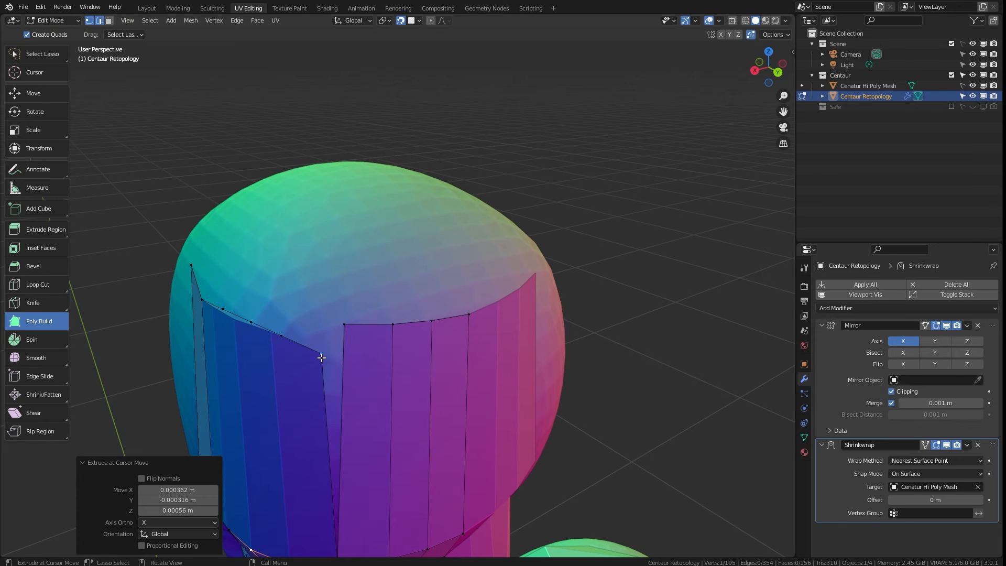
drag(321, 358, 344, 325)
mouse_move(274, 332)
mouse_down()
mouse_move(300, 336)
mouse_move(265, 328)
mouse_up()
drag(223, 309, 230, 315)
Build a narrow quad on the side of the neck behind the jaw, undoing the oversized extrusion across the cheek.
scroll(335, 351, down, 3)
drag(773, 68, 839, 42)
drag(473, 350, 451, 344)
drag(452, 343, 447, 342)
drag(769, 67, 828, 68)
drag(562, 385, 429, 398)
key(ctrl+z)
drag(769, 67, 781, 67)
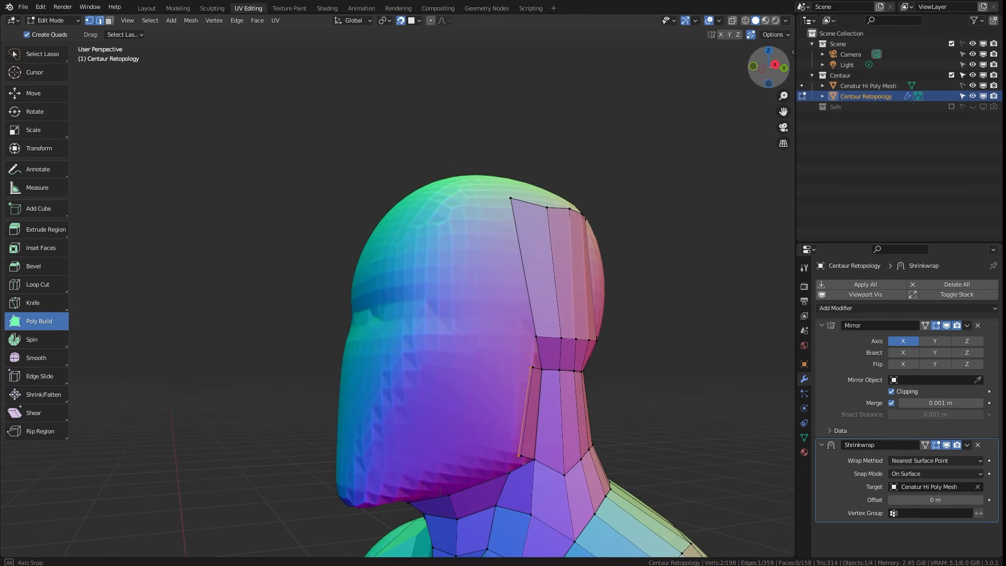
Extrude a large quad from the edge behind the jaw forward across the cheek and adjust its corners.
drag(525, 414, 336, 433)
drag(223, 432, 216, 541)
drag(540, 353, 530, 355)
Divide the large cheek quad with two vertical loop cuts.
drag(769, 67, 781, 46)
right_click(403, 331)
click(404, 331)
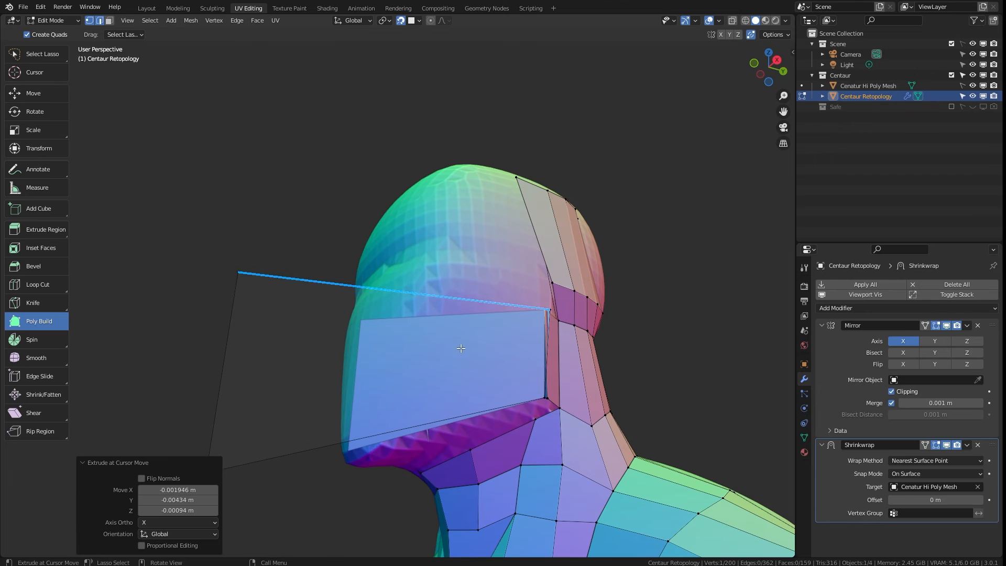
scroll(386, 433, up, 1)
click(386, 433)
right_click(386, 432)
click(387, 433)
Apply the Shrinkwrap modifier to fit the cheek quads and add a fresh Shrinkwrap targeting Cenatur Hi Poly Mesh.
key(Tab)
click(967, 445)
click(952, 458)
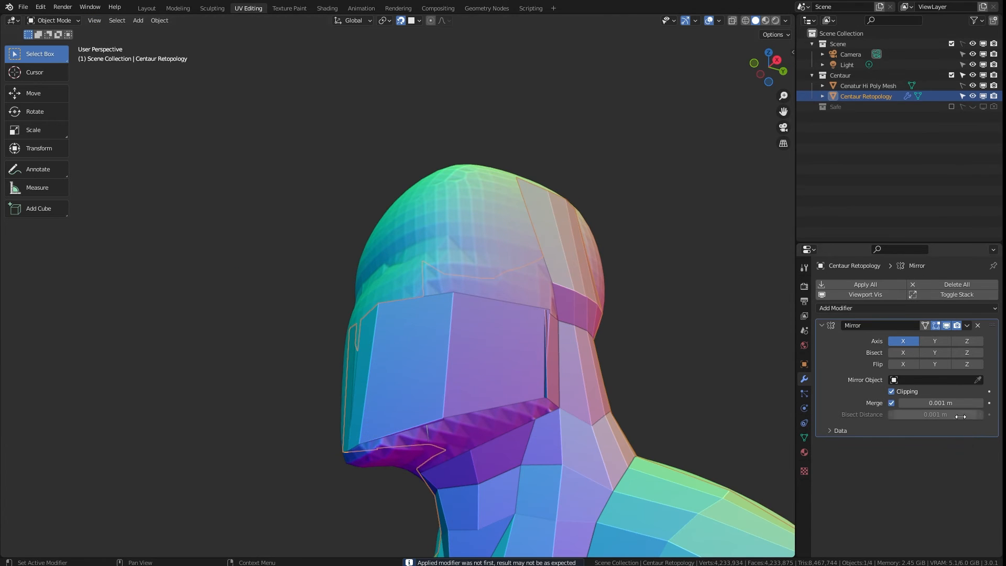
drag(769, 67, 698, 63)
scroll(385, 292, down, 3)
scroll(385, 292, up, 7)
key(Tab)
ctrl+click(144, 282)
click(941, 308)
click(873, 431)
click(931, 487)
click(927, 377)
Try to move the vertex beneath the jaw corner closer to the cheek quads, and undo the move.
scroll(379, 392, down, 7)
click(378, 392)
key(g)
click(356, 386)
key(ctrl+z)
shift+click(357, 386)
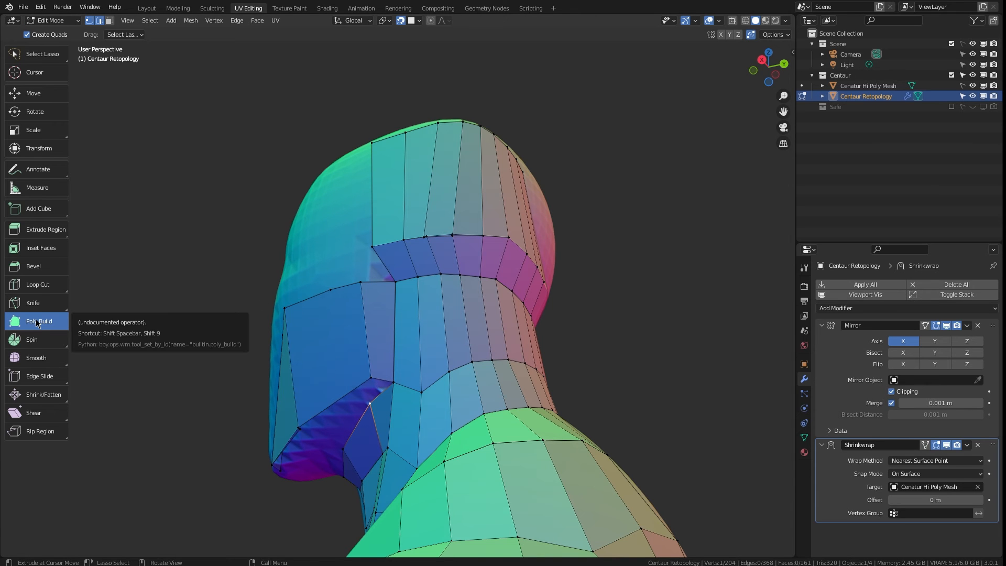
click(298, 428)
shift+click(365, 381)
key(ctrl+z)
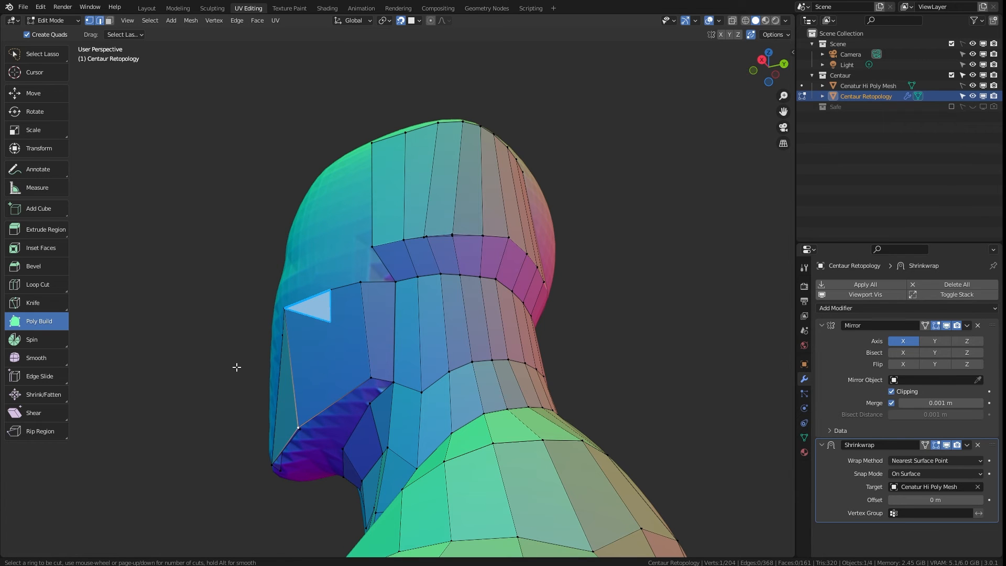
key(Escape)
Dissolve the middle vertex on the large cheek quad's top edge and split the quad with a vertical loop cut.
key(shift+space)
key(shift+space)
click(111, 195)
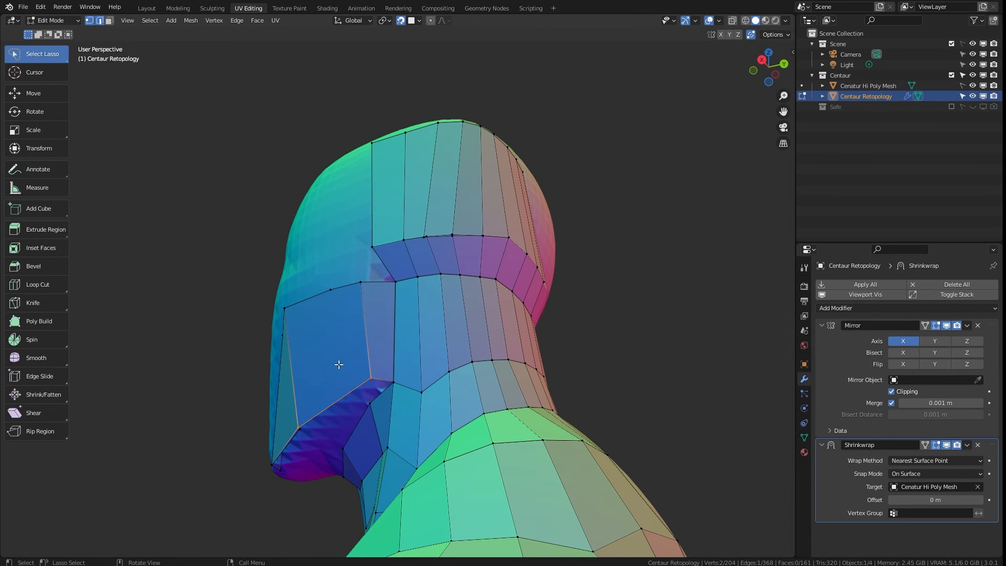
drag(322, 304, 320, 302)
drag(321, 270, 325, 307)
key(1)
drag(332, 281, 337, 298)
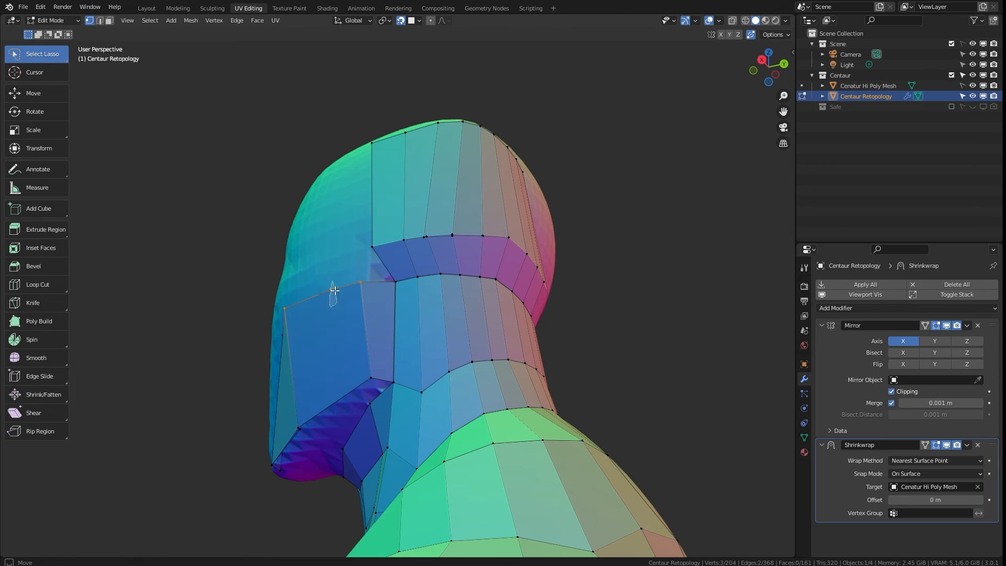
right_click(330, 281)
click(302, 461)
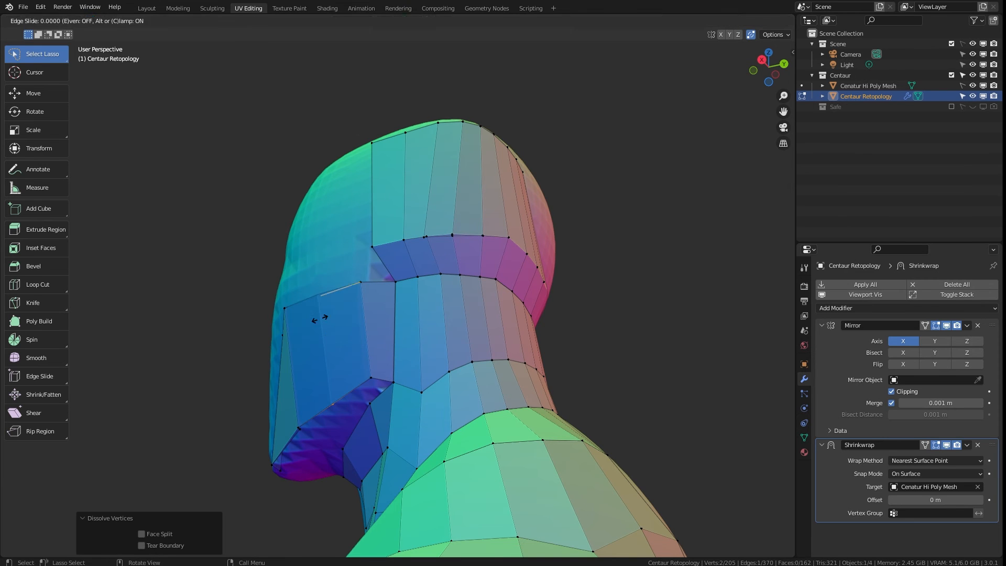
click(321, 319)
Fill the gaps between the cheek's lower edge and the upper neck quads with new faces.
click(395, 392)
key(p)
key(Escape)
key(f)
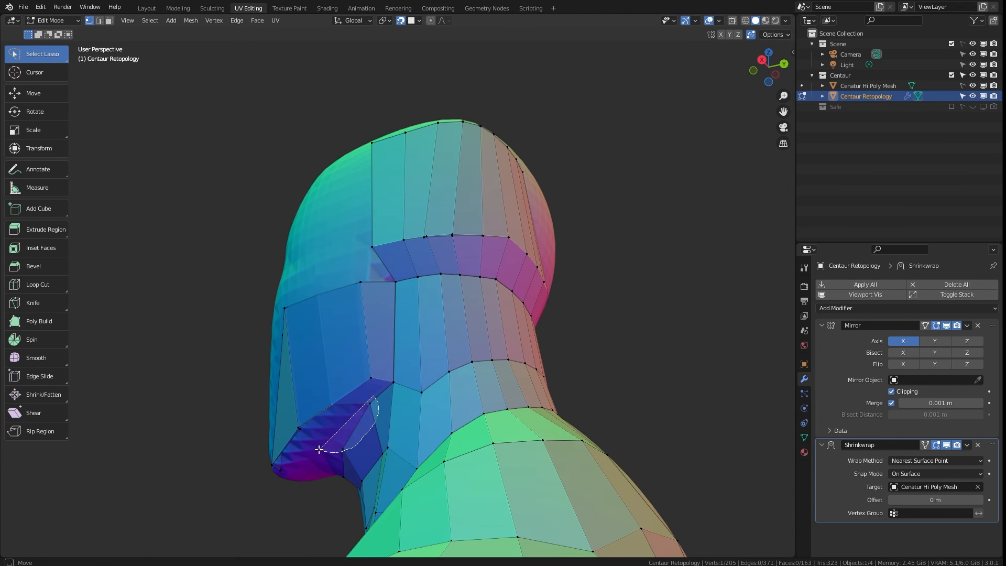
middle_drag(338, 405, 367, 396)
Move the innermost upper face vertex about 0.015 m onto the mirror line and slide its neighbour outward along the top edge.
drag(769, 67, 781, 84)
drag(455, 296, 481, 322)
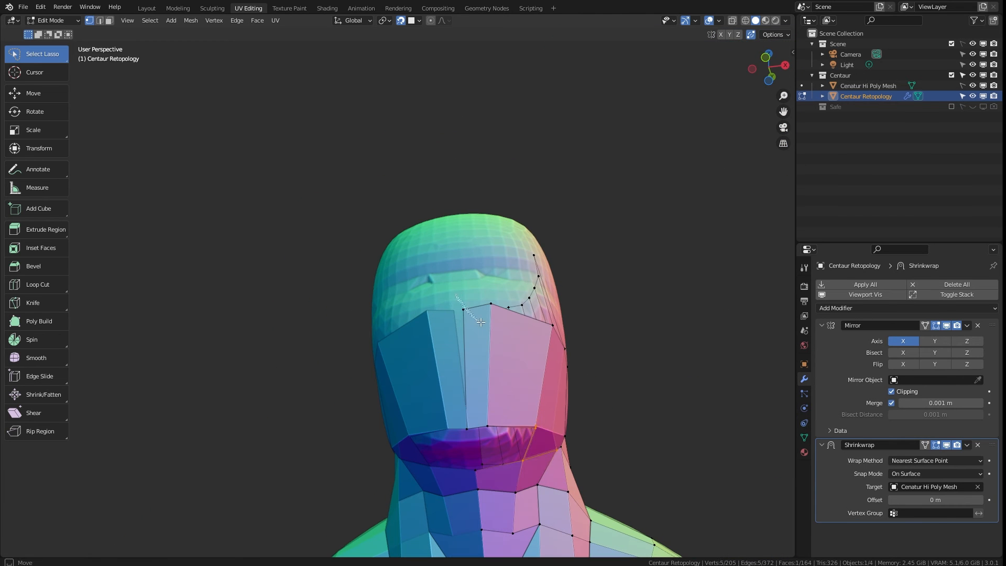
key(r)
click(463, 300)
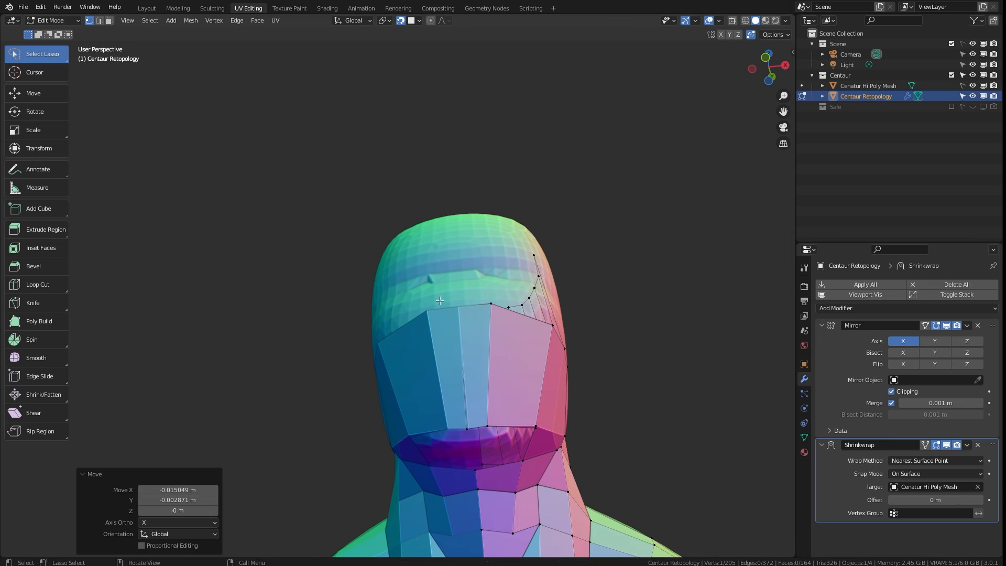
key(shift+v)
click(508, 308)
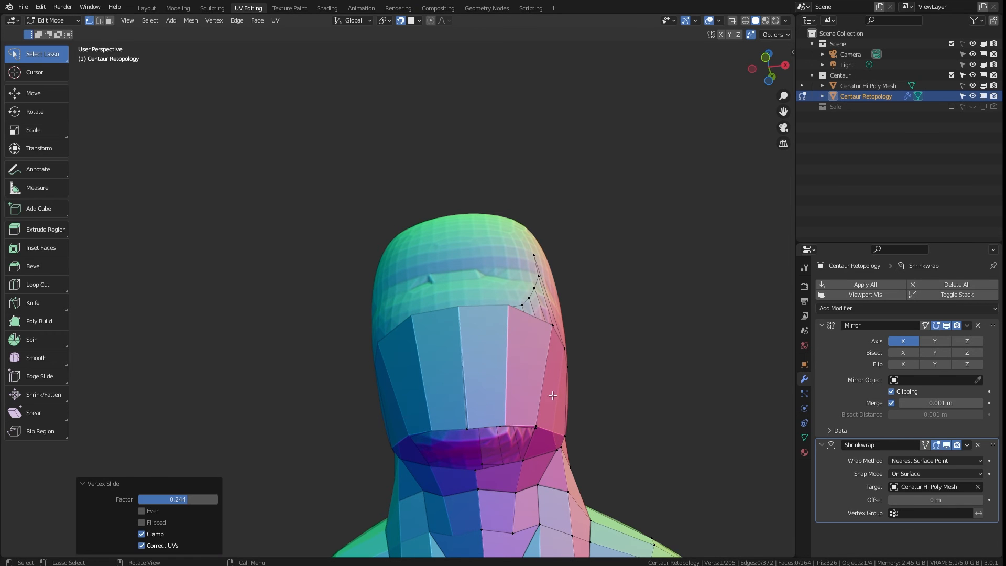
Fill the area under the chin and close the remaining jaw gap with Poly Build, dissolving the surplus vertex.
click(481, 473)
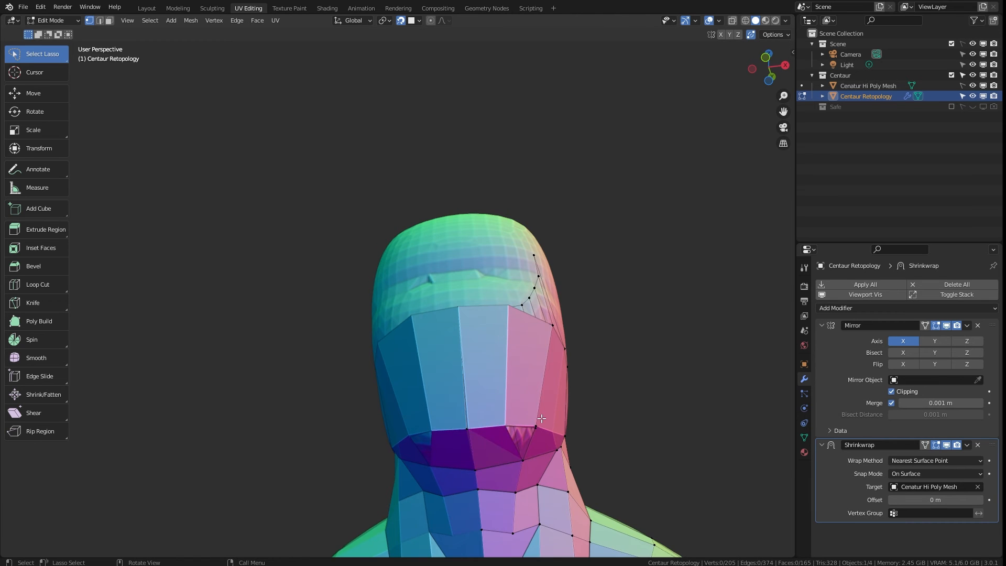
scroll(541, 418, up, 3)
shift+middle_drag(542, 418, 428, 218)
click(37, 324)
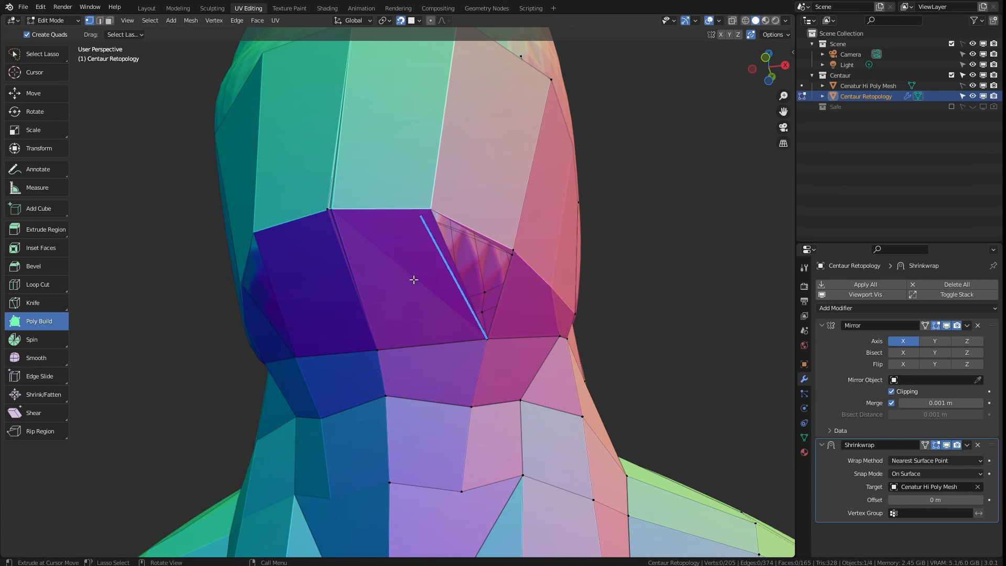
drag(511, 254, 491, 265)
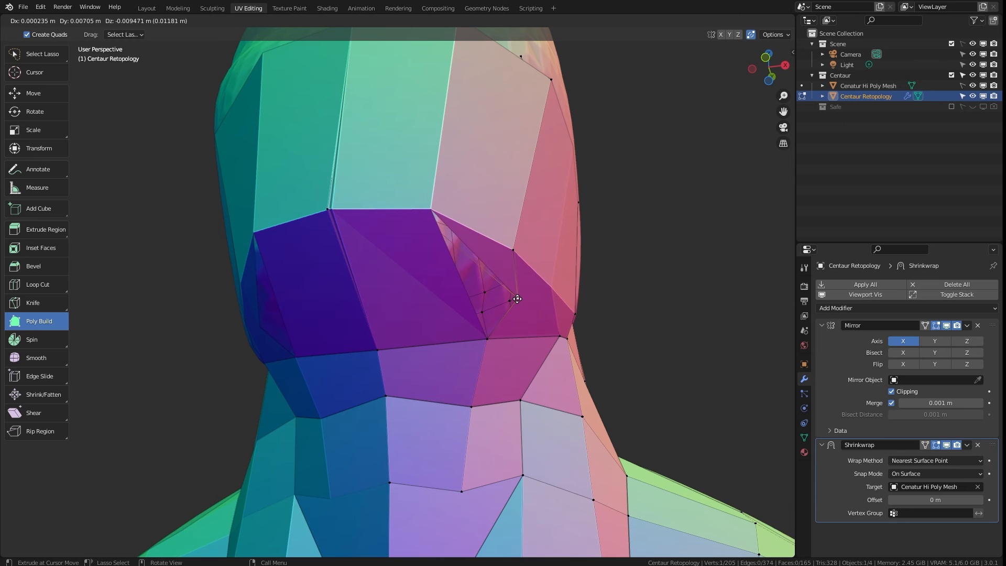
drag(517, 299, 515, 299)
shift+click(514, 301)
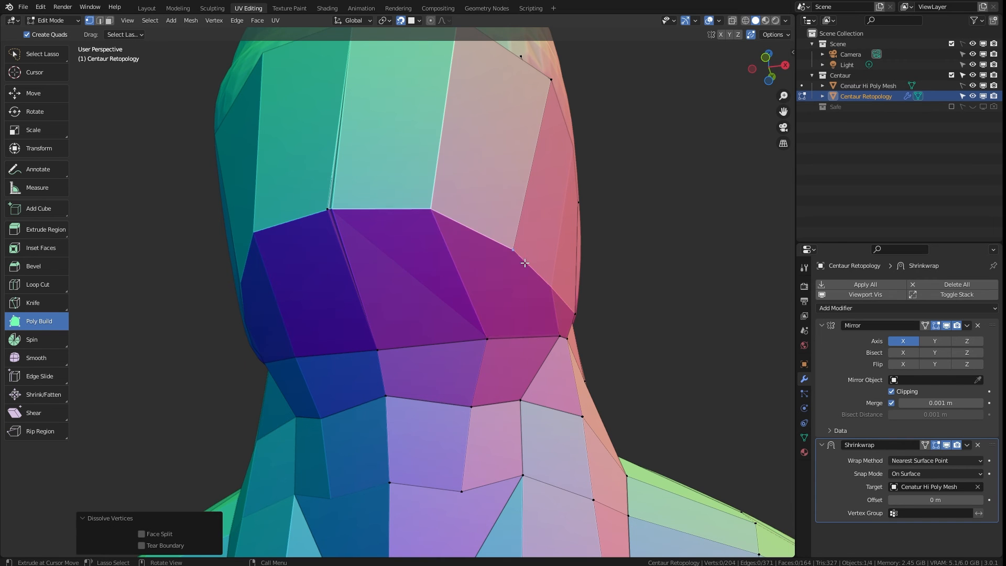
Add one horizontal loop cut around the cheeks and neck and merge the doubled vertices at the back of the head.
drag(767, 67, 773, 95)
drag(393, 421, 428, 427)
drag(766, 67, 731, 112)
click(402, 334)
right_click(417, 349)
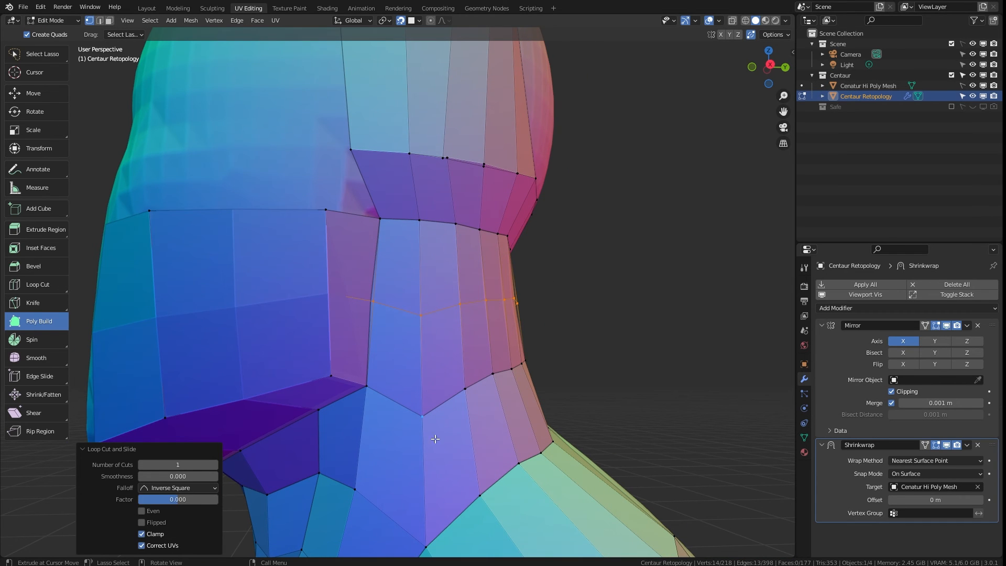
click(446, 157)
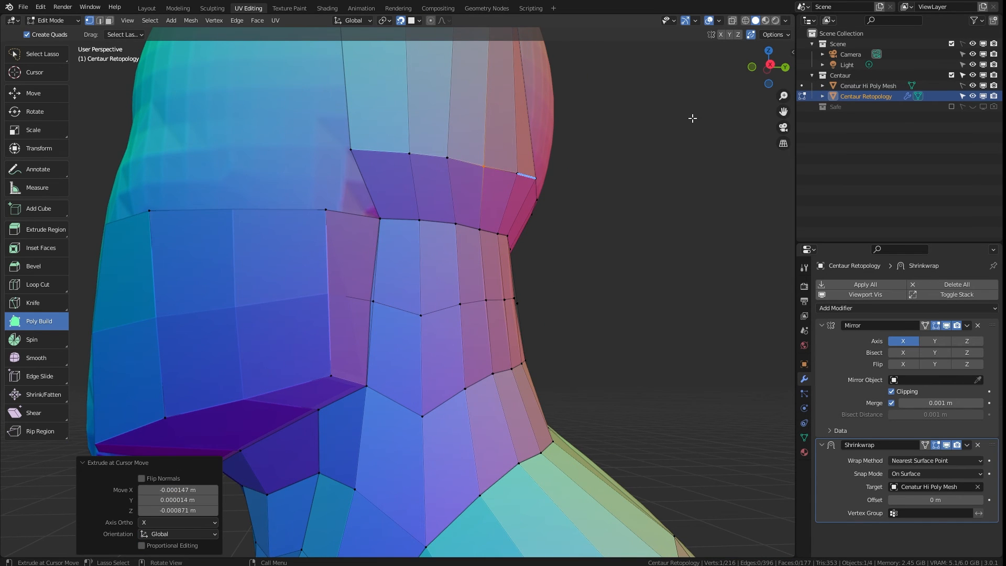
Extrude a large quad from the side edge of the back of the head forward across the temple.
drag(766, 67, 844, 79)
scroll(564, 298, up, 5)
scroll(564, 299, down, 7)
drag(498, 166, 259, 160)
Divide the large temple quad with four vertical loop cuts.
drag(767, 67, 711, 62)
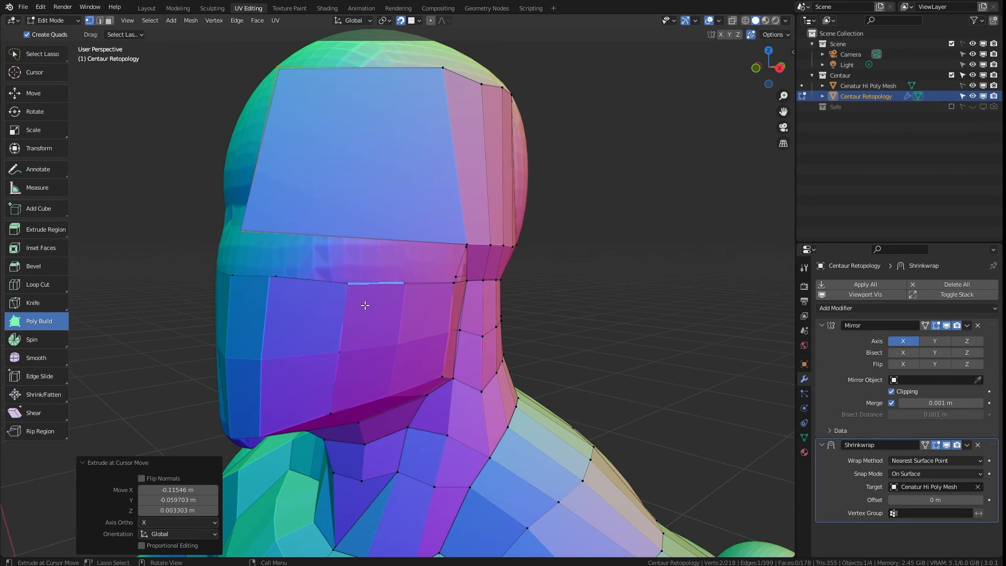
key(ctrl+r)
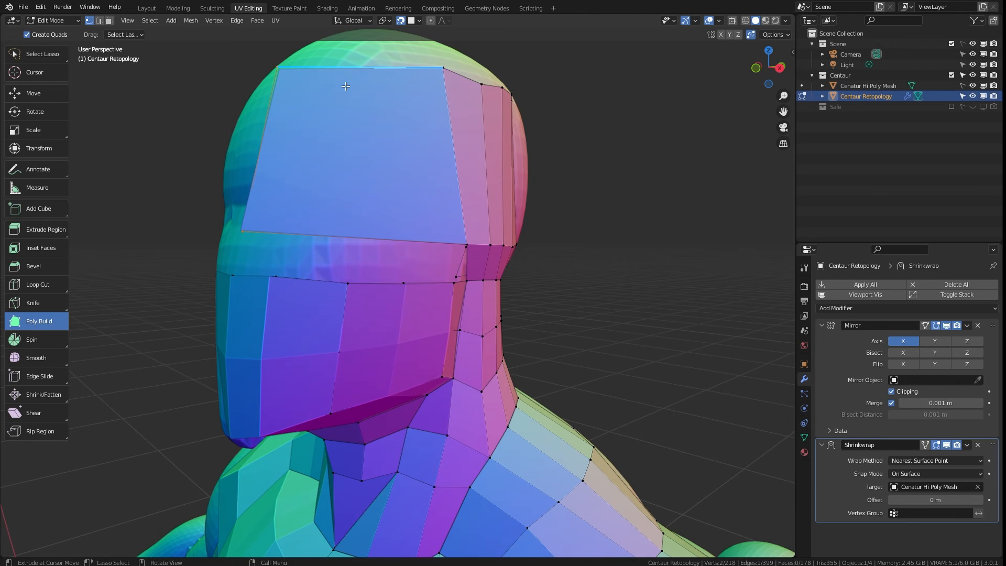
scroll(346, 86, up, 3)
click(346, 86)
right_click(345, 86)
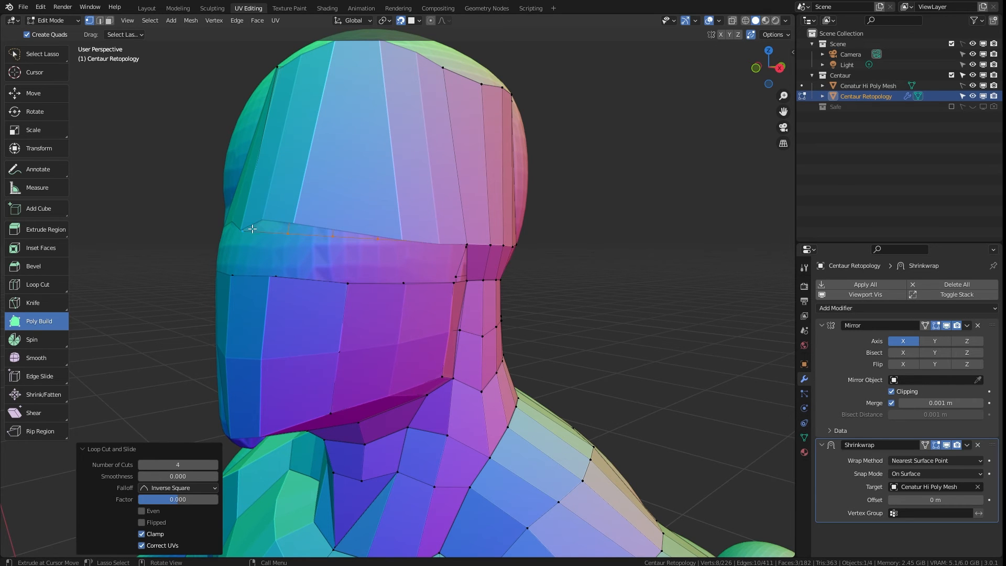
Extrude the temple strip's lower edges down to the cheek quads to build a connecting row at eye level.
mouse_move(268, 233)
mouse_down()
mouse_move(287, 265)
mouse_move(232, 276)
mouse_move(268, 234)
mouse_up()
drag(333, 236, 315, 266)
drag(284, 269, 275, 275)
drag(370, 231, 356, 281)
drag(422, 238, 429, 265)
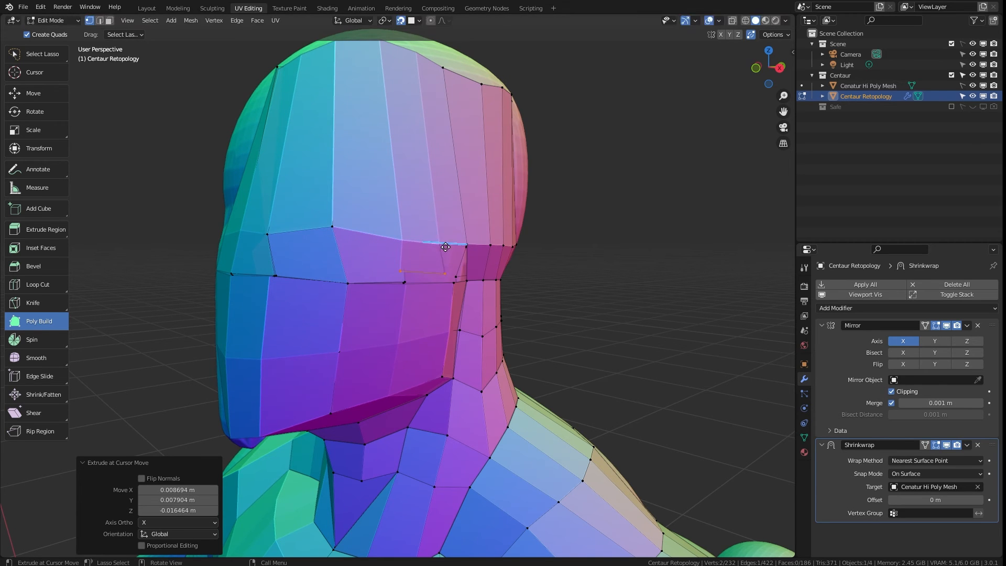
scroll(474, 263, up, 6)
drag(407, 217, 427, 257)
drag(426, 256, 425, 264)
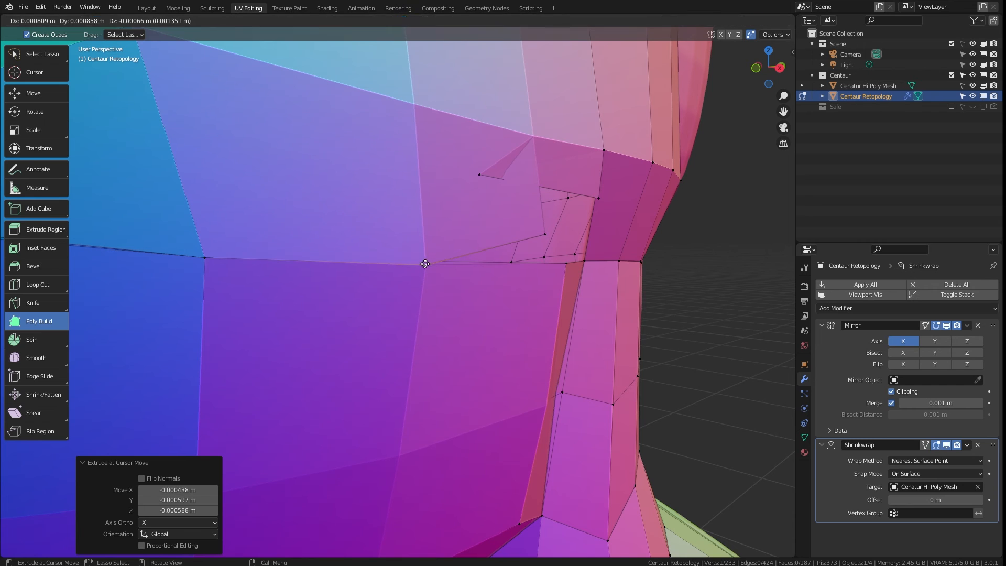
Apply the Shrinkwrap modifier to fit the temple quads and add a fresh Shrinkwrap targeting Cenatur Hi Poly Mesh.
key(Tab)
key(ctrl+a)
click(955, 308)
click(891, 432)
click(915, 487)
click(923, 377)
key(Tab)
Merge the loose vertices near the ear into the cheek's upper edge and even out the surrounding quads.
drag(545, 231, 566, 263)
drag(769, 67, 715, 69)
drag(268, 195, 331, 260)
drag(262, 145, 332, 149)
drag(147, 145, 272, 148)
drag(222, 263, 275, 263)
drag(239, 404, 260, 404)
scroll(470, 238, up, 2)
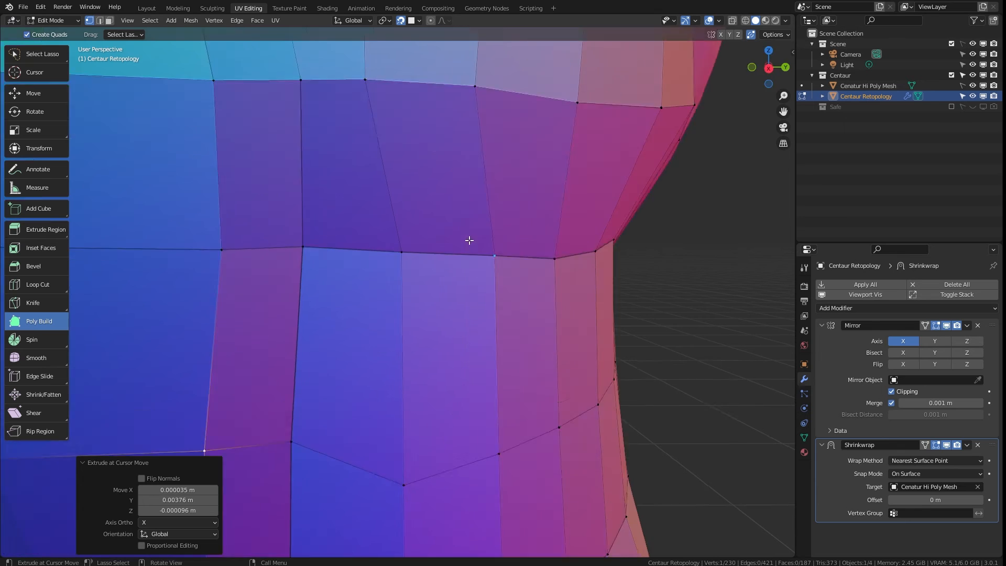
Merge the remaining doubled vertices along the seam between the eye-level row and the cheek and neck quads.
scroll(469, 238, down, 8)
scroll(294, 274, up, 6)
drag(783, 111, 1000, 117)
drag(517, 266, 519, 270)
drag(517, 266, 520, 270)
drag(361, 257, 386, 257)
middle_drag(386, 257, 445, 242)
mouse_move(446, 240)
mouse_down()
mouse_move(467, 224)
mouse_move(442, 240)
mouse_up()
drag(327, 243, 328, 241)
drag(441, 241, 438, 241)
scroll(524, 196, up, 1)
scroll(567, 214, down, 7)
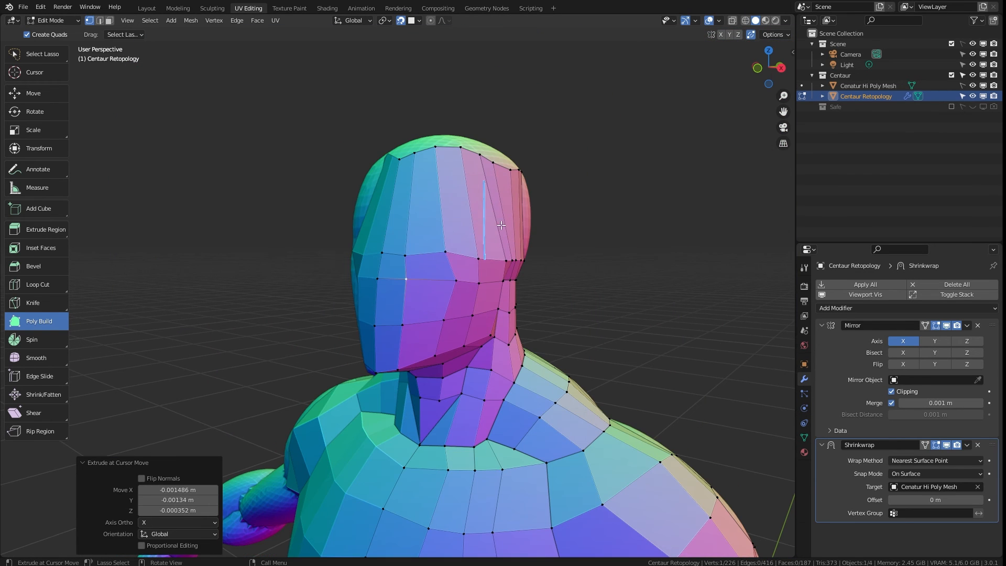
Divide the tall quads around the upper head with two horizontal loop cuts.
click(465, 209)
click(469, 190)
key(ctrl+z)
key(ctrl+r)
scroll(468, 211, up, 2)
scroll(469, 211, down, 1)
click(468, 212)
click(467, 206)
Adjust the central and outer vertices along the forehead's upper edge to even it out.
drag(768, 68, 792, 141)
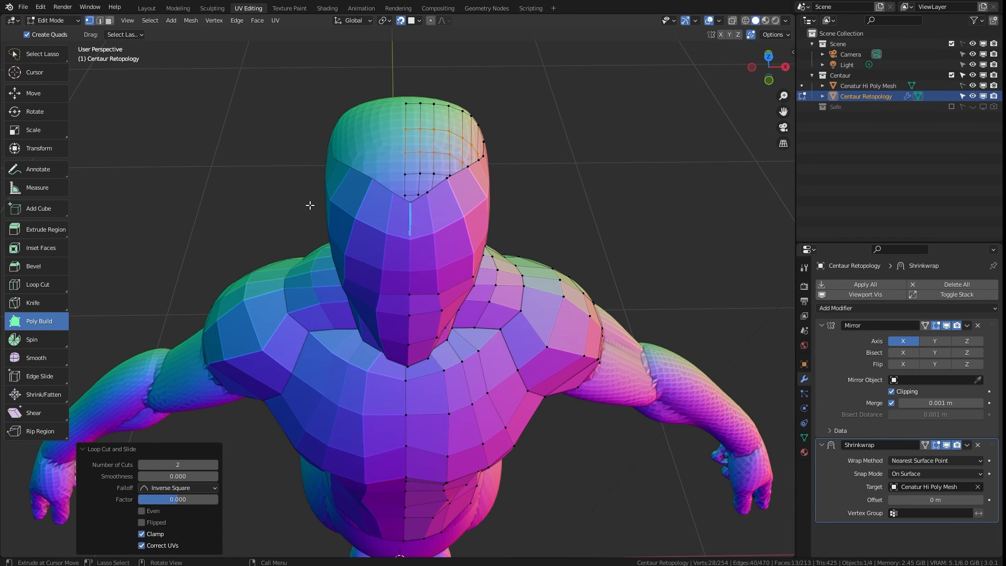
click(409, 204)
drag(413, 191, 426, 193)
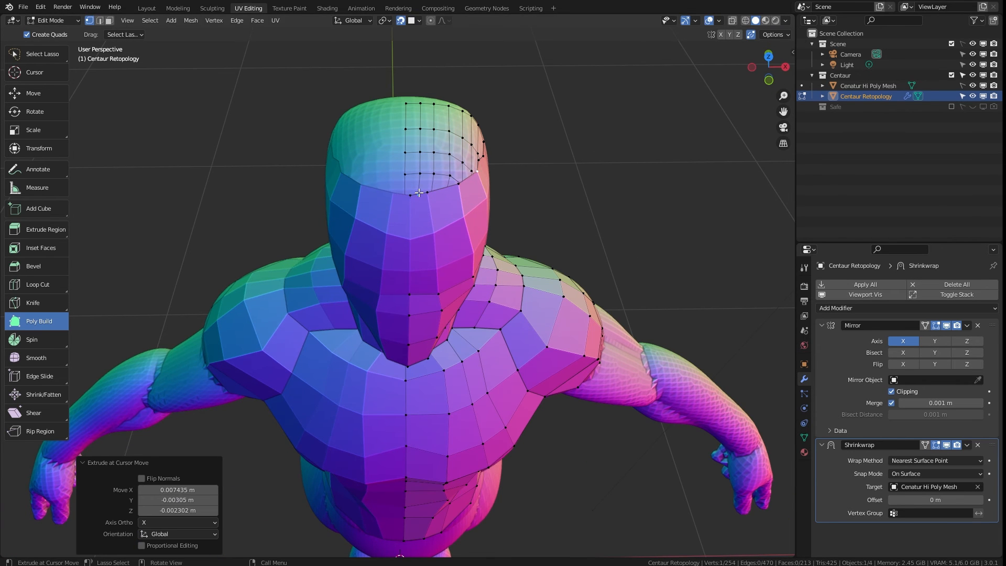
scroll(419, 198, up, 3)
drag(784, 111, 784, 273)
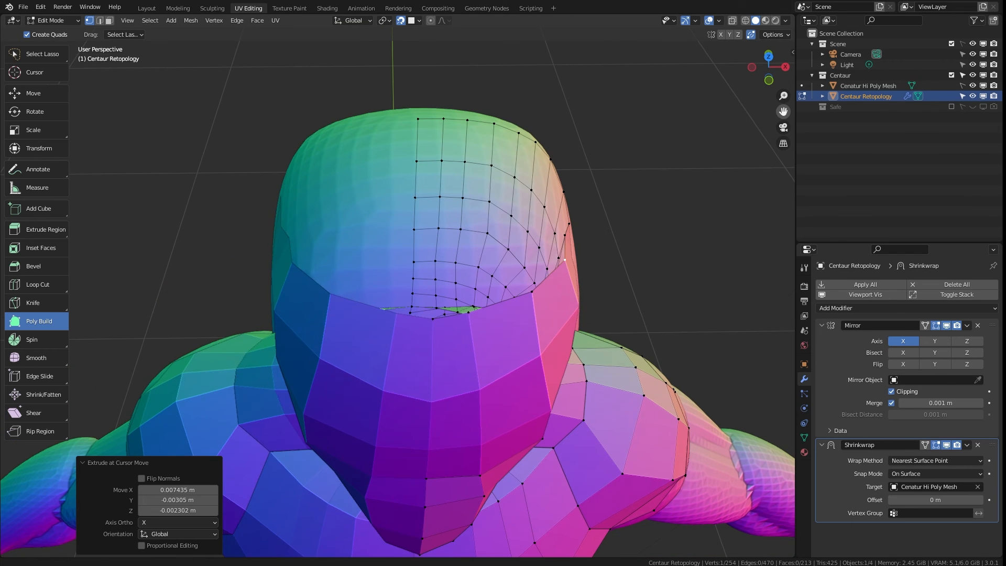
Bridge the crown from the forehead edge to the back of the head with three long extruded quads.
drag(451, 315, 444, 119)
drag(769, 78, 569, 71)
drag(371, 123, 447, 240)
drag(360, 197, 347, 199)
drag(396, 245, 382, 245)
drag(299, 134, 267, 141)
drag(344, 247, 346, 248)
Fit the crown strip's front corner to the forehead and reposition the vertices along the side of the head's upper edge.
drag(769, 67, 864, 69)
drag(280, 235, 253, 246)
drag(335, 257, 360, 289)
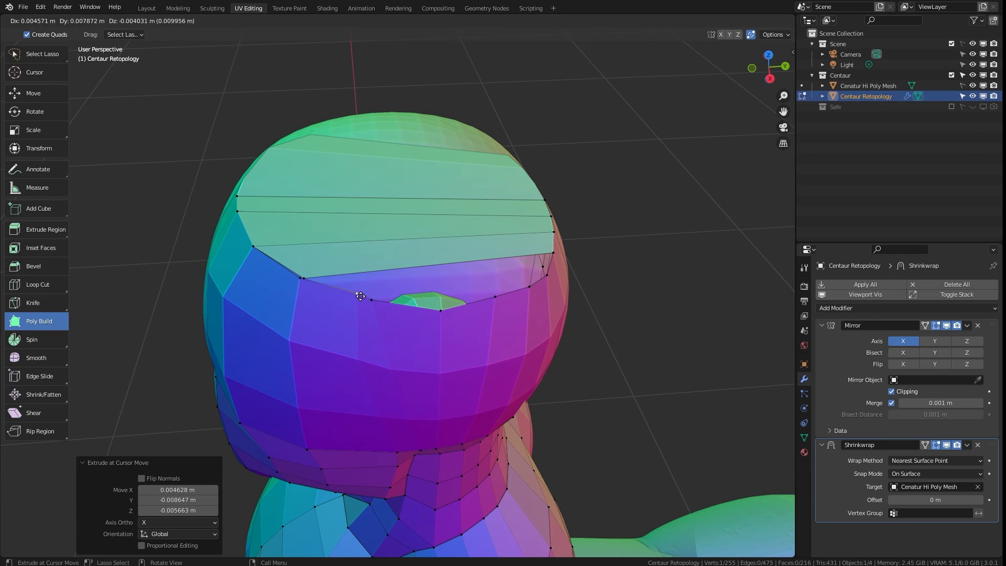
drag(453, 308, 445, 309)
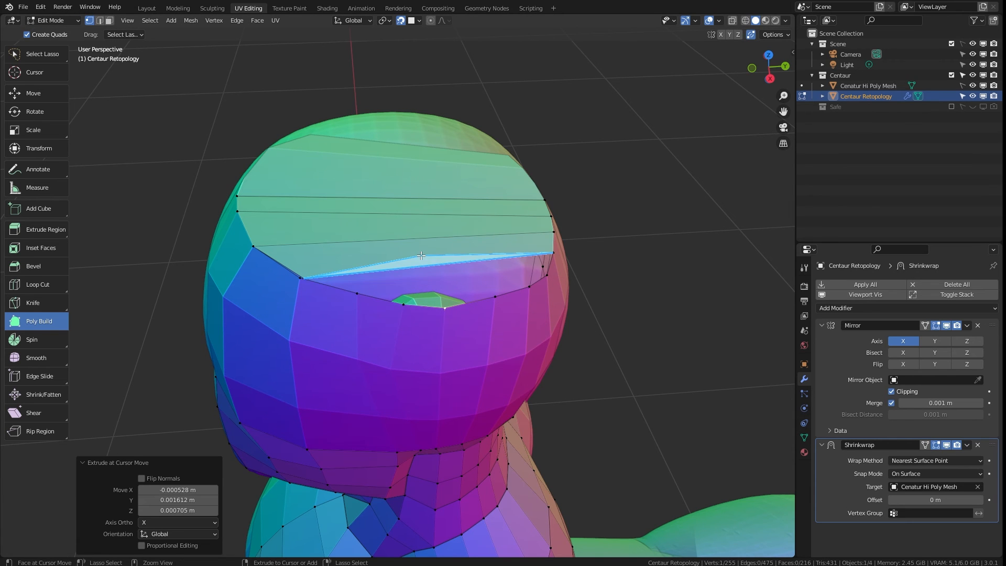
Divide the long crown quads with six loop cuts and merge the front corner vertex into the forehead.
key(ctrl+r)
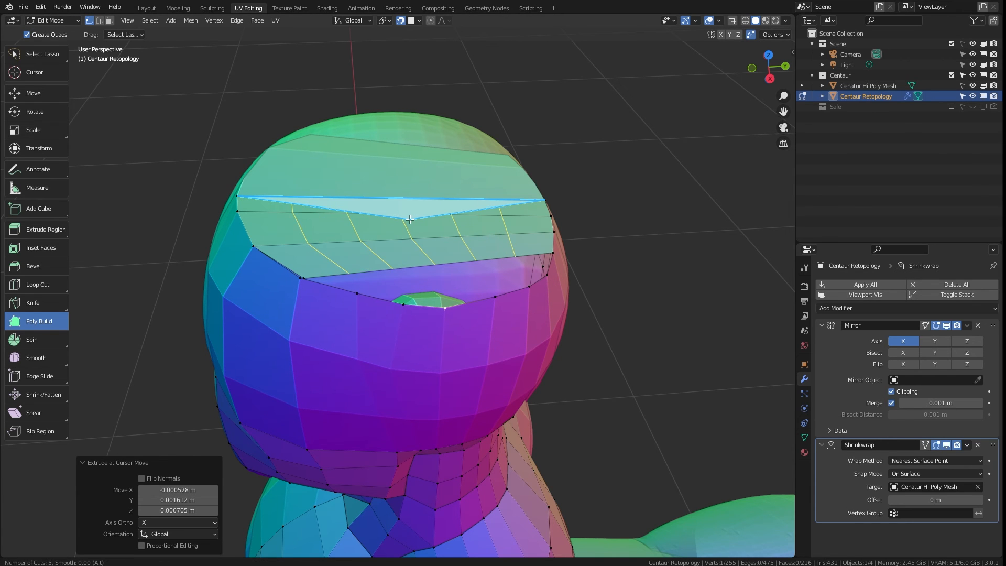
scroll(410, 219, up, 1)
click(410, 219)
click(416, 222)
mouse_move(305, 277)
mouse_down()
mouse_move(308, 265)
mouse_move(301, 278)
mouse_up()
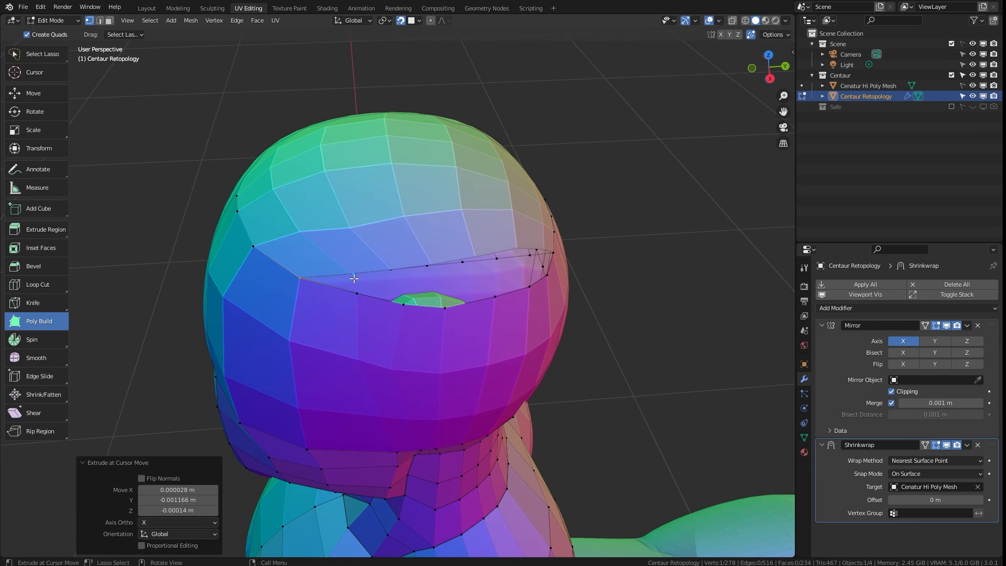
Extrude quads from the crown's lower edge down to the side of the head to close the gap above the temple.
drag(447, 263, 444, 307)
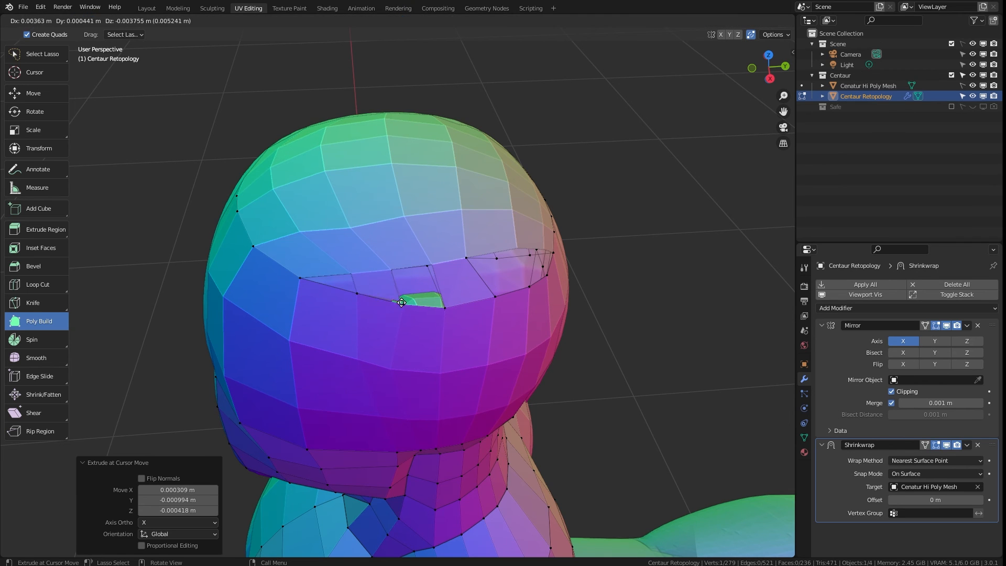
drag(408, 260, 445, 307)
drag(769, 67, 724, 55)
drag(360, 234, 333, 216)
drag(396, 265, 419, 261)
Reshape the quads around the remaining corner gap above the temple by moving their vertices.
scroll(416, 251, up, 6)
drag(492, 100, 487, 125)
drag(307, 124, 350, 95)
shift+middle_drag(371, 106, 342, 251)
drag(321, 251, 319, 143)
drag(445, 252, 482, 255)
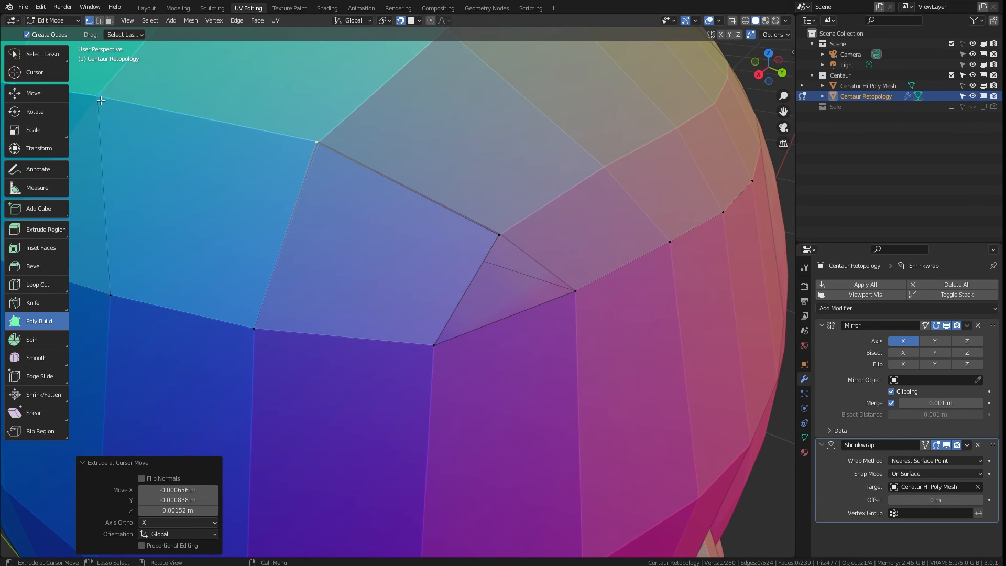
Apply the Shrinkwrap modifier to fit the crown quads and add a new Shrinkwrap modifier without a target.
key(Tab)
click(967, 445)
click(963, 457)
click(906, 308)
click(881, 429)
key(Tab)
Tidy the seam above the triangular temple gap by merging its nearly coincident vertices.
drag(496, 236, 500, 234)
mouse_move(319, 144)
mouse_down()
mouse_move(328, 165)
mouse_move(318, 142)
mouse_up()
click(497, 232)
drag(497, 233, 466, 211)
Add a loop cut beside the triangular temple gap and pull the vertices together to close it with quads.
key(ctrl+r)
click(449, 265)
right_click(449, 266)
drag(462, 256, 501, 277)
drag(505, 231, 575, 291)
drag(490, 296, 434, 345)
drag(450, 275, 423, 272)
Reposition the vertices around the closed temple gap to even out the crown quads.
drag(768, 67, 855, 69)
drag(527, 256, 527, 238)
drag(655, 244, 638, 222)
drag(413, 234, 619, 182)
ctrl+middle_drag(587, 186, 541, 209)
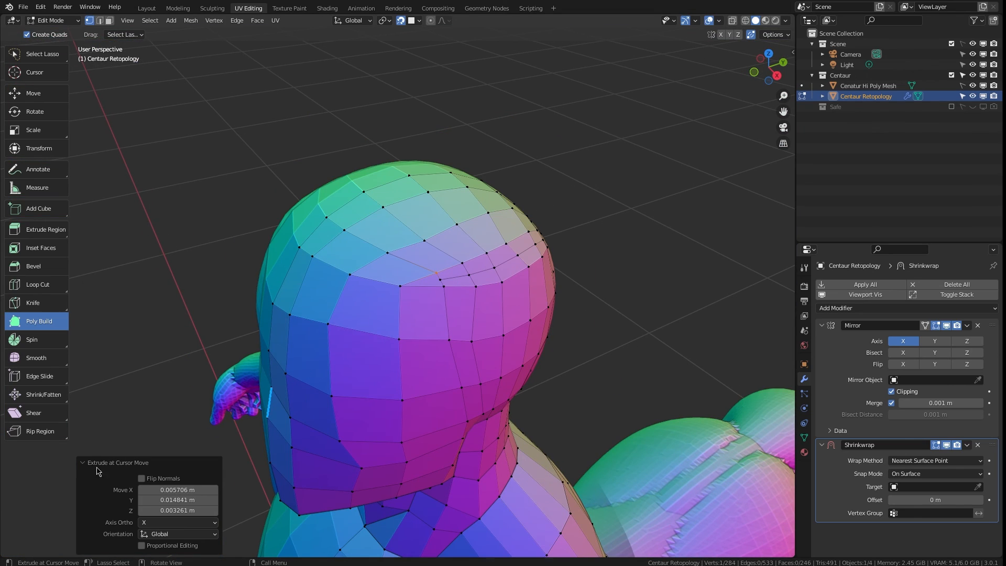
Slide the vertices where the crown meets the temple along their edges to smooth the quad flow.
drag(769, 67, 798, 157)
key(g)
key(g)
click(423, 270)
key(g)
key(g)
drag(452, 273, 451, 272)
drag(399, 260, 414, 264)
key(g)
Adjust two vertices on the middle of the cheek, sliding the rear one along its edge.
drag(305, 419, 287, 413)
drag(355, 425, 353, 427)
key(g)
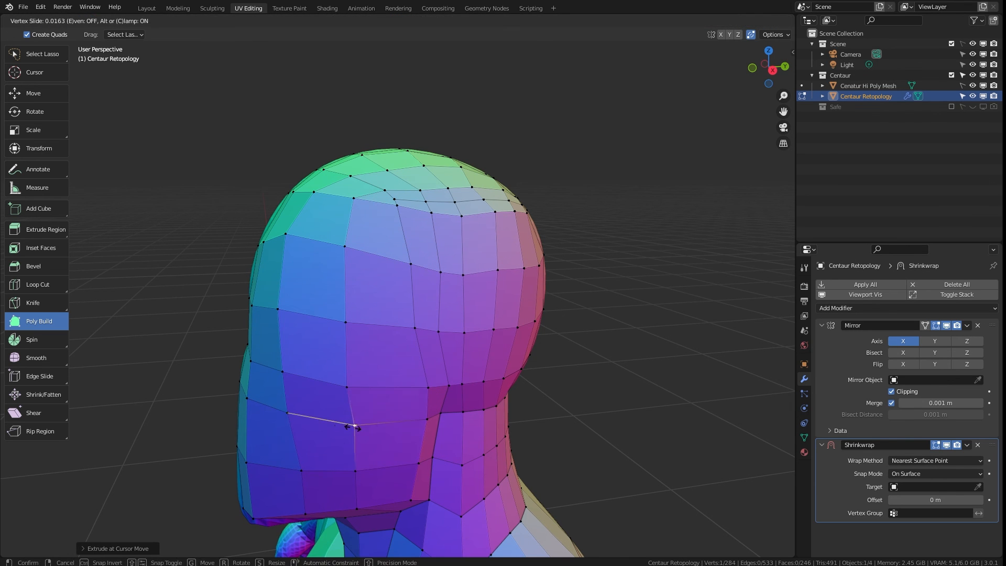
click(352, 428)
drag(769, 68, 732, 72)
scroll(591, 367, down, 9)
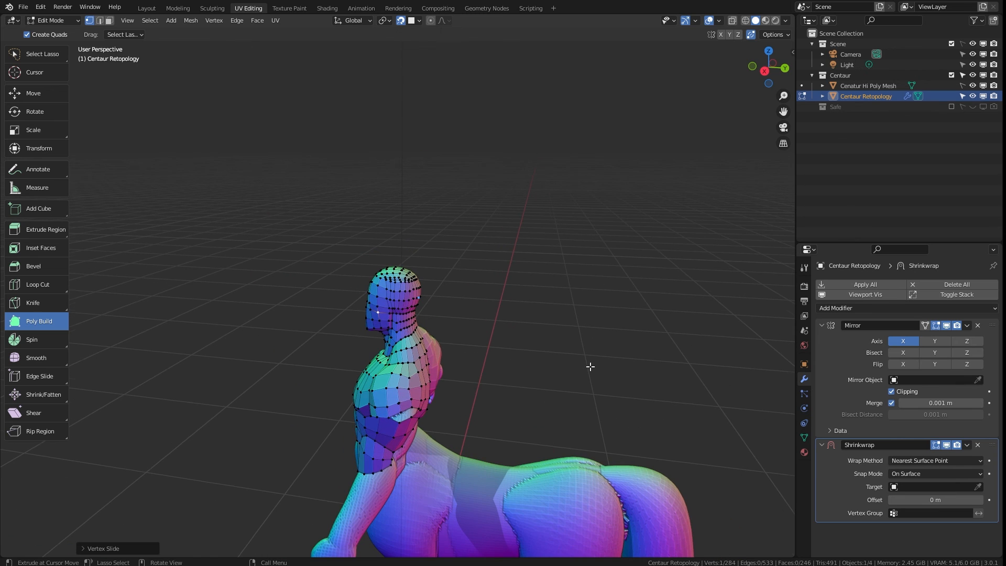
drag(768, 68, 875, 70)
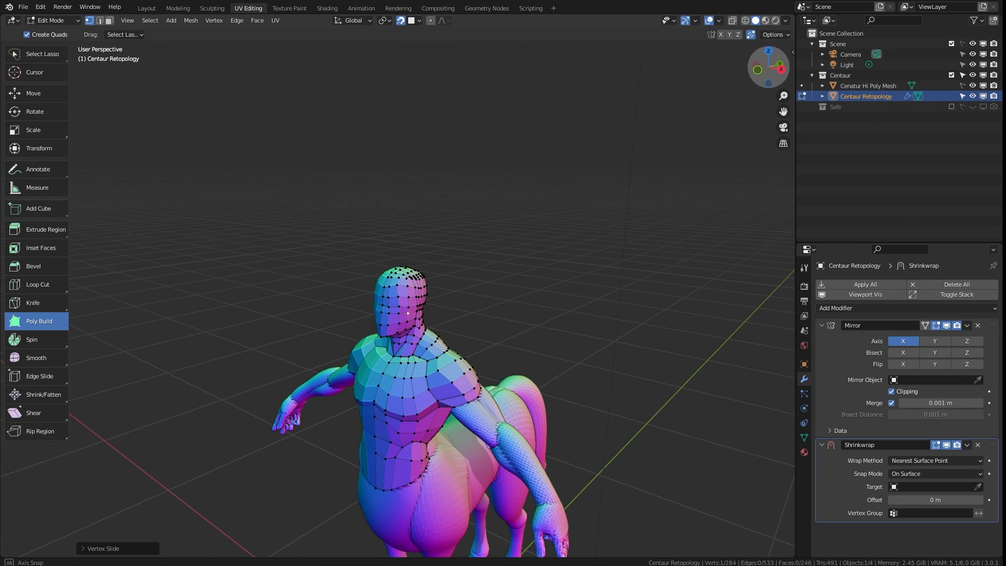
Leave mesh editing, try smooth shading on the retopology mesh and return it to flat shading.
drag(783, 111, 783, 6)
scroll(577, 173, down, 1)
key(Tab)
right_click(462, 216)
click(433, 200)
right_click(434, 203)
click(427, 213)
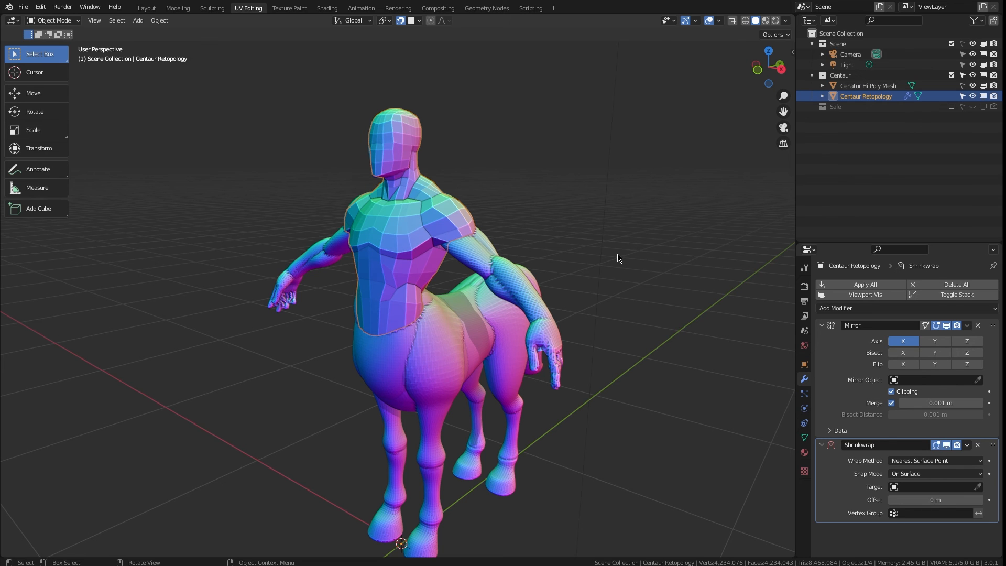
Select the open edge loop at the end of the shoulder and extrude it down the upper arm.
drag(768, 67, 724, 5)
scroll(502, 161, up, 5)
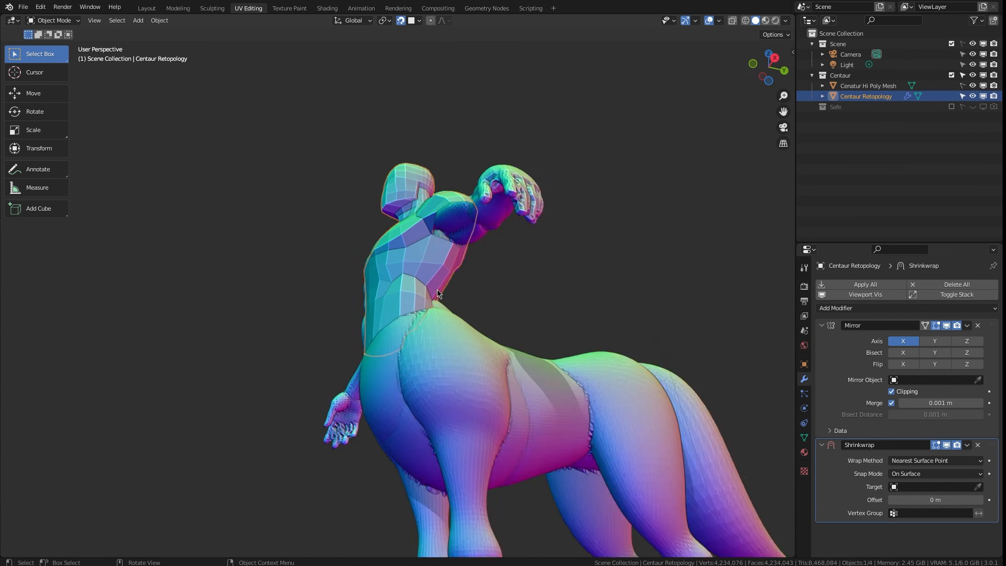
key(Tab)
click(37, 61)
key(2)
click(487, 120)
drag(747, 49, 762, 66)
key(e)
click(673, 219)
Use Poly Build to pull the extruded ring's vertices into place around the front and outer upper arm.
click(39, 321)
drag(768, 67, 710, 71)
drag(329, 247, 455, 160)
drag(769, 67, 833, 42)
drag(522, 160, 564, 249)
drag(768, 67, 763, 108)
drag(552, 331, 543, 335)
drag(570, 297, 597, 297)
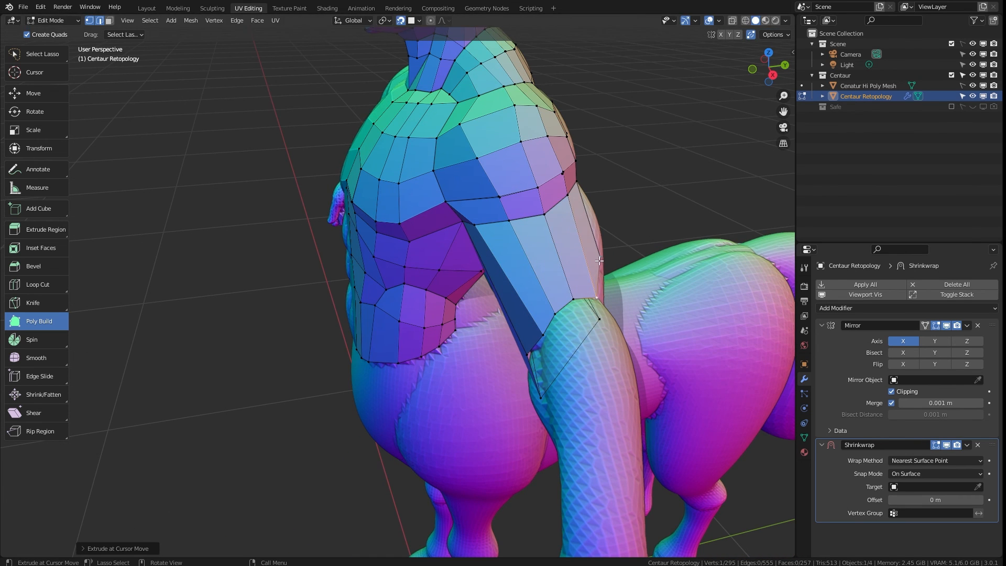
Reposition the remaining ring vertices along the rear and outer sides of the upper arm.
drag(789, 63, 713, 68)
drag(350, 243, 324, 251)
drag(780, 73, 780, 44)
drag(390, 124, 360, 124)
drag(752, 63, 841, 71)
drag(585, 241, 563, 183)
drag(578, 221, 561, 201)
drag(757, 66, 655, 69)
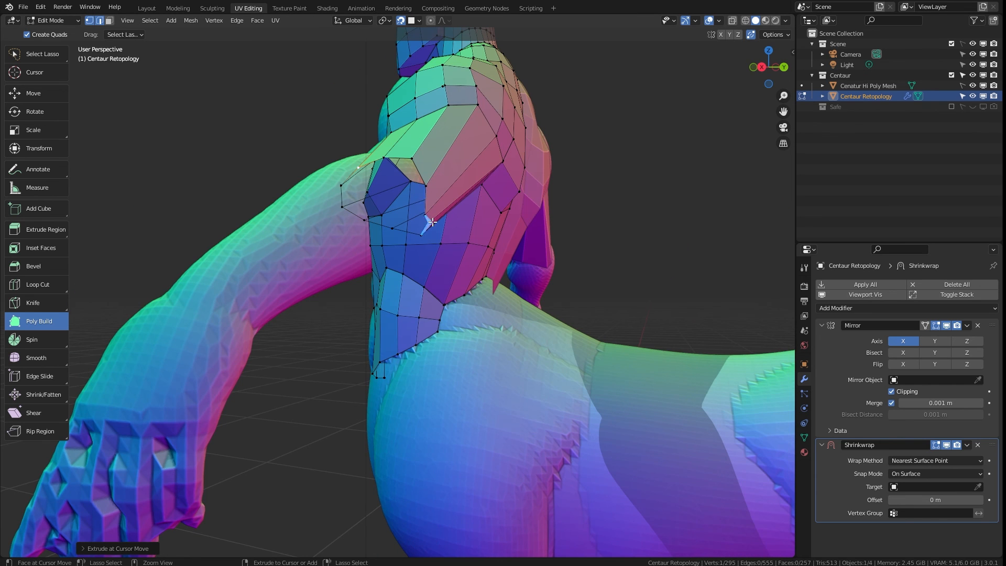
Switch to the lasso selection tool and move the outlying ring vertex inward toward the armpit.
key(w)
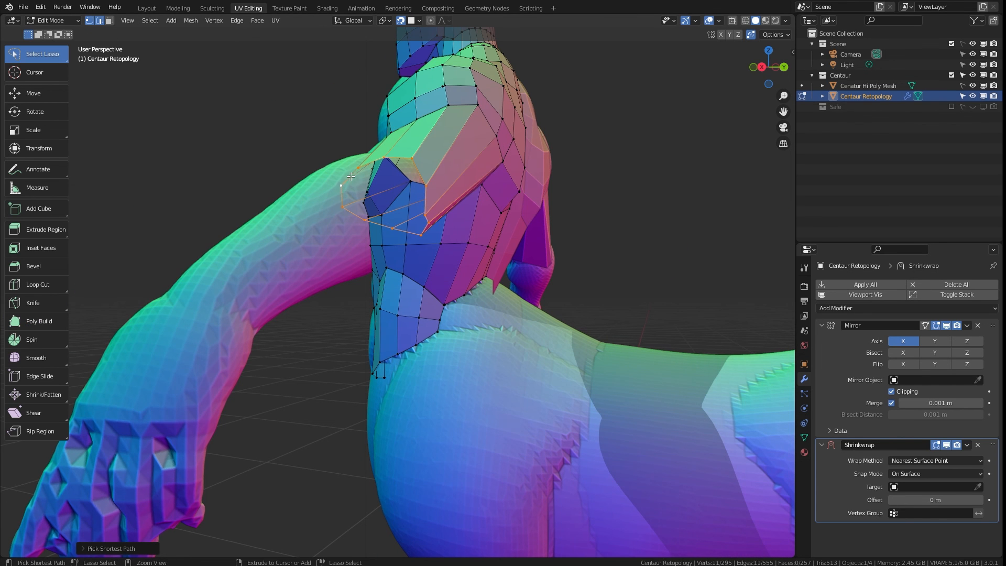
drag(763, 70, 795, 71)
click(521, 204)
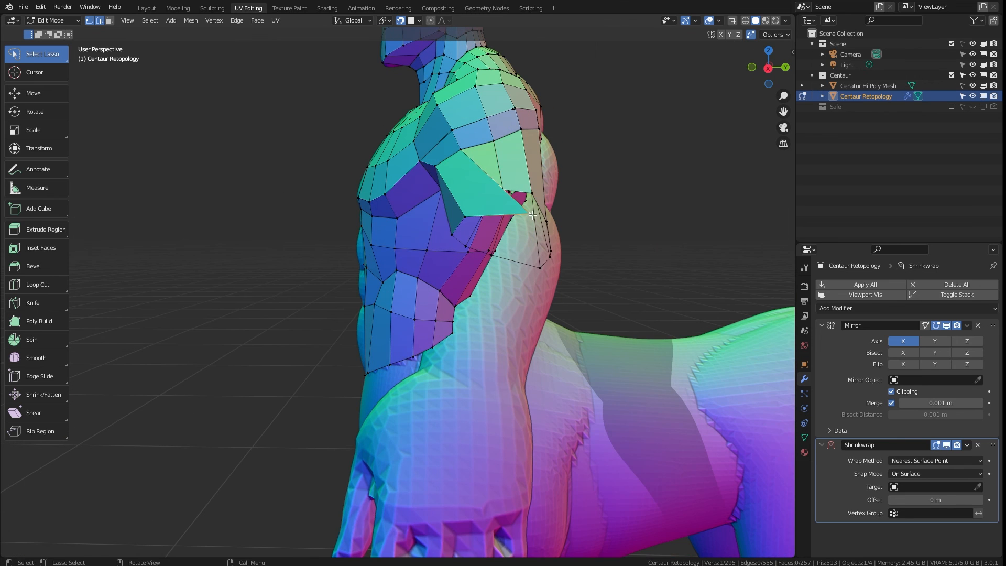
key(g)
click(480, 199)
Select the edge path around the arm opening, and add a loop cut through the new upper-arm faces.
click(493, 194)
ctrl+click(516, 263)
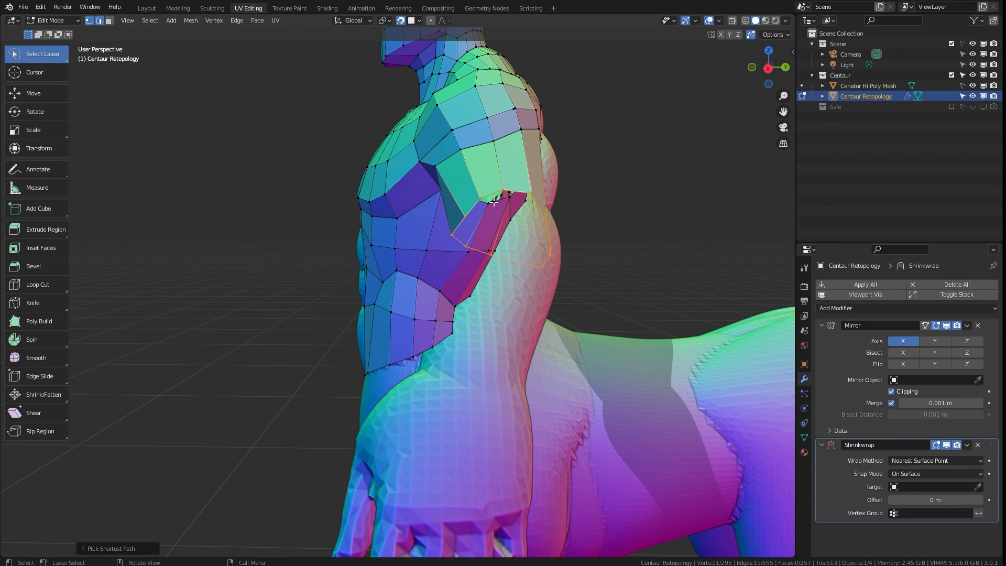
click(211, 23)
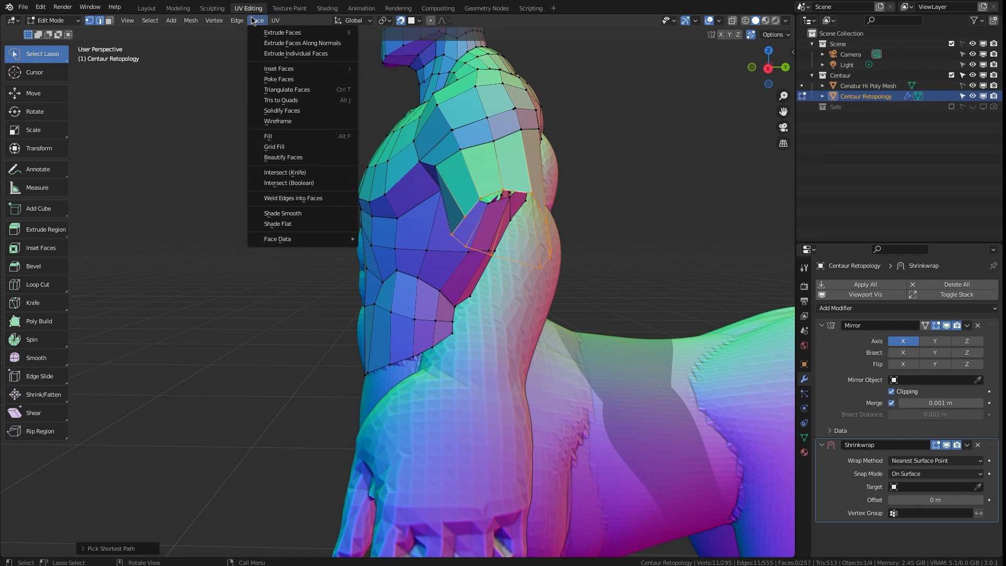
click(262, 269)
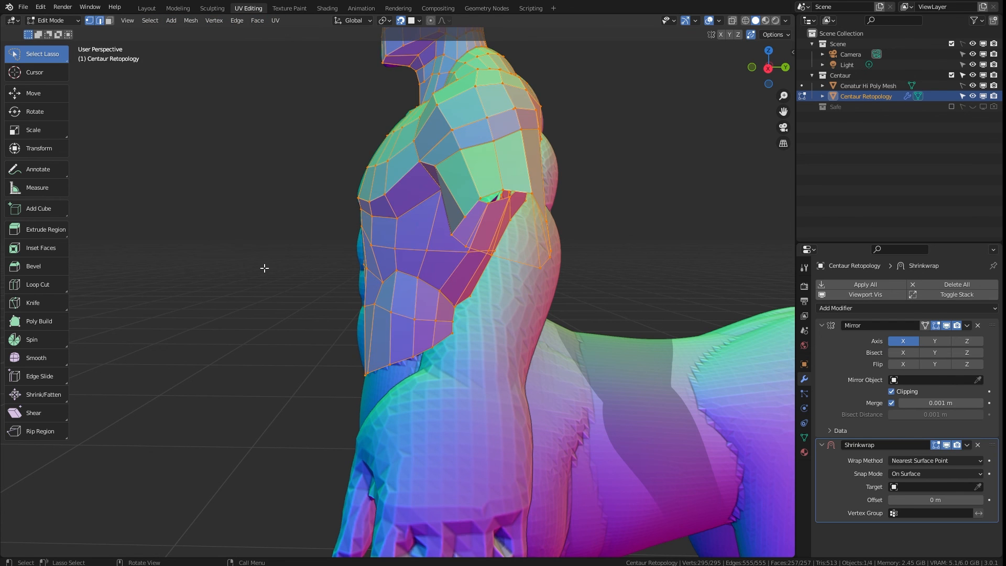
key(ctrl+r)
click(517, 167)
click(523, 180)
Hide Centaur Retopology, turn on X-ray, and make Cenatur Hi Poly Mesh selectable and active.
mouse_move(769, 68)
mouse_down()
mouse_move(686, 70)
mouse_move(844, 82)
mouse_up()
click(971, 96)
click(963, 85)
right_click(745, 21)
click(744, 26)
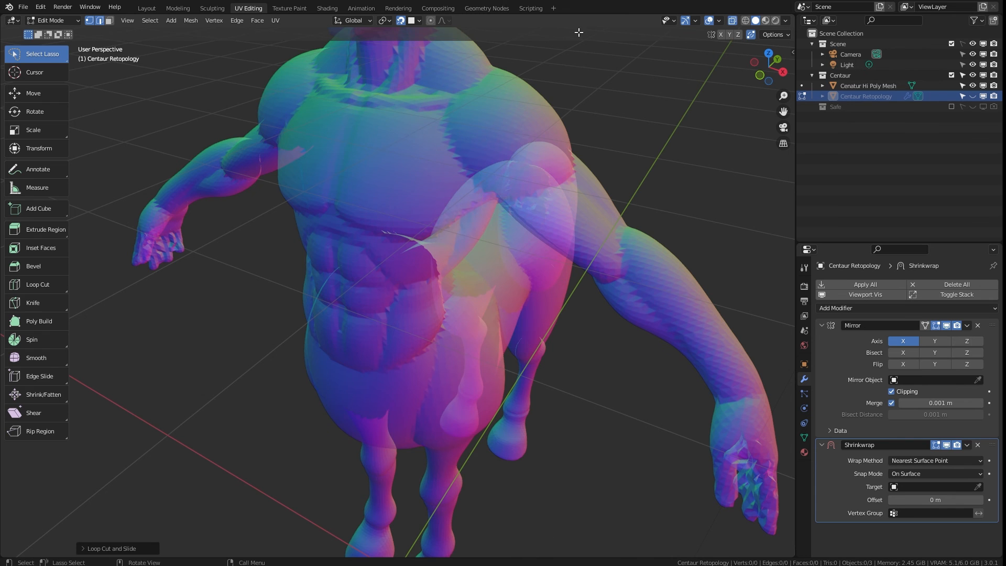
click(871, 88)
key(Tab)
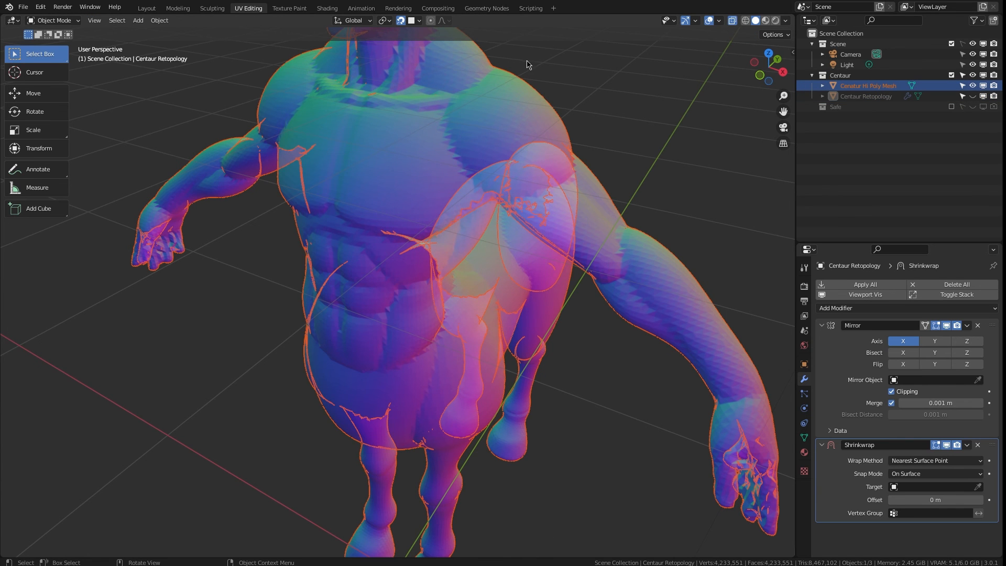
click(460, 86)
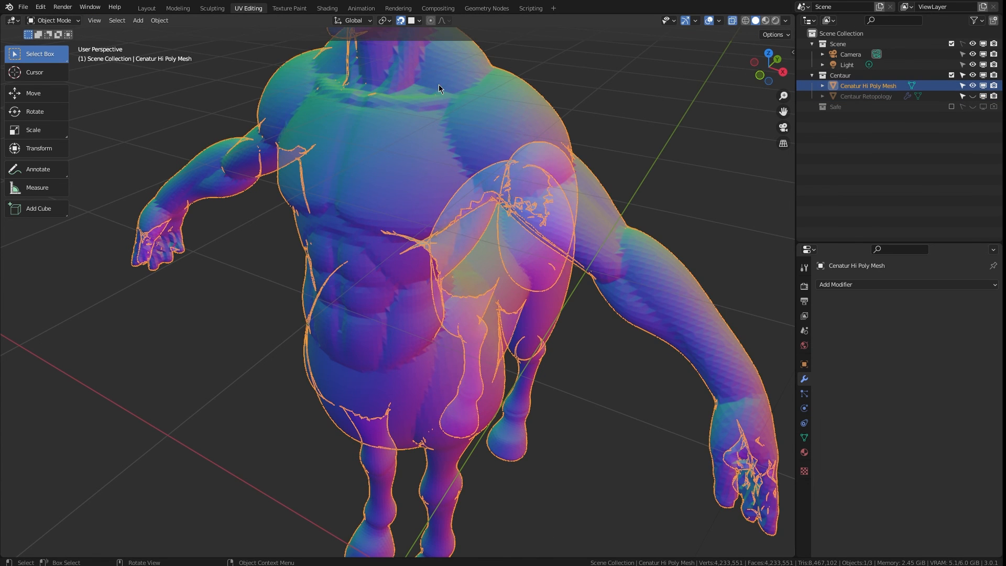
Open the high-poly mesh in Edit Mode, lasso the body around the near arm and hide that geometry.
click(52, 21)
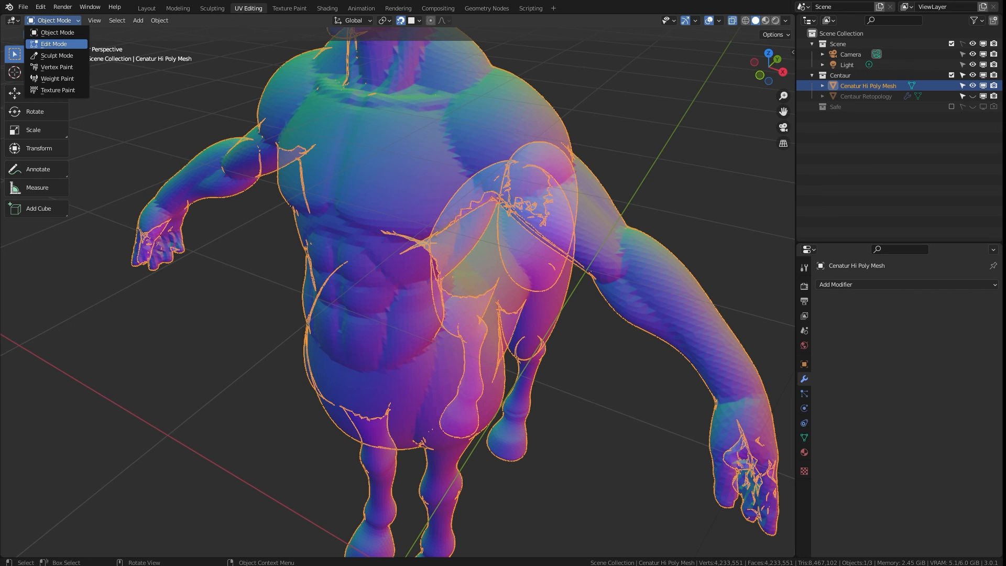
click(53, 44)
mouse_move(581, 293)
mouse_down()
mouse_move(1, 483)
mouse_move(555, 66)
mouse_move(502, 219)
mouse_up()
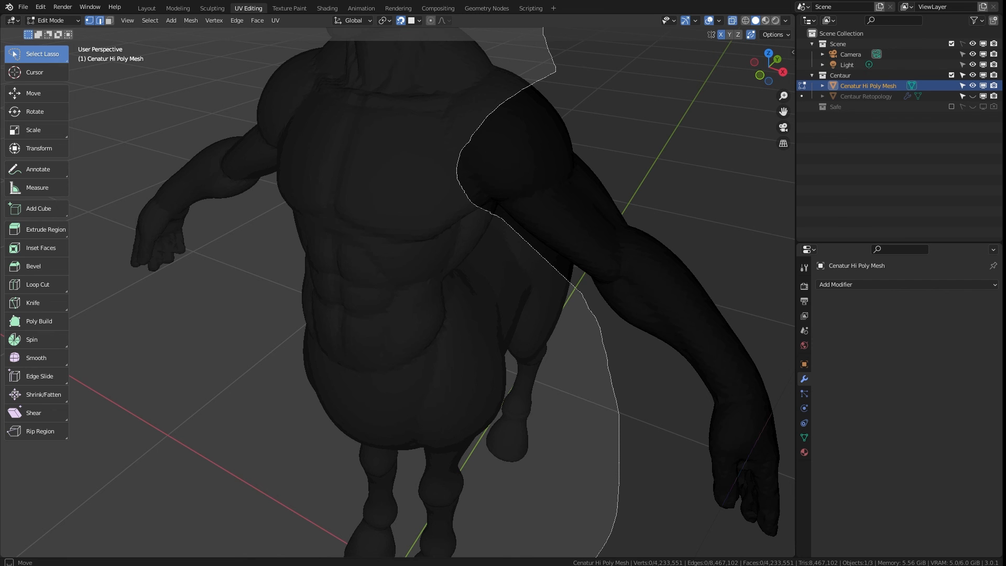
drag(597, 556, 266, 180)
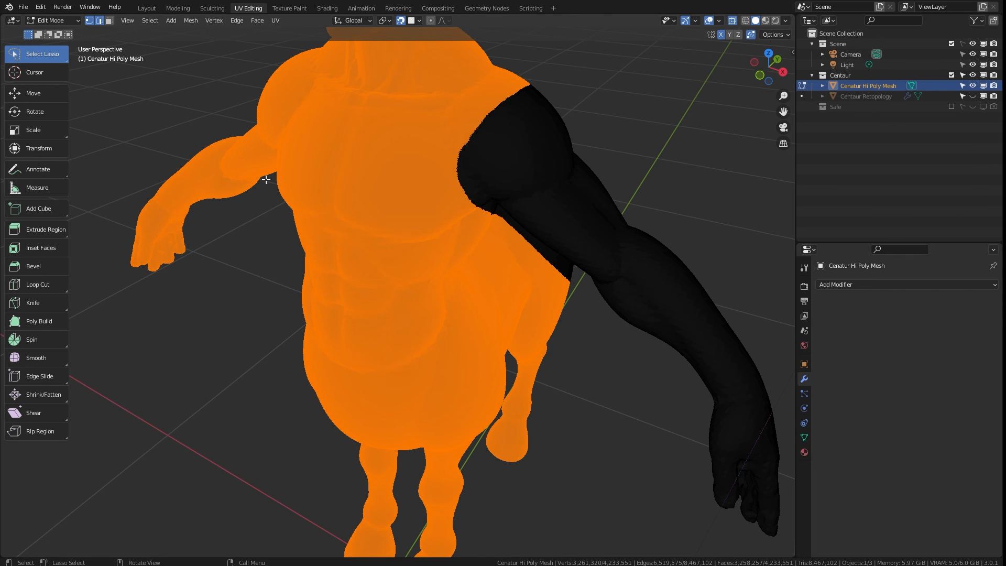
key(h)
From the right orthographic view, lasso the leftover hindquarters and tail and hide them.
click(782, 72)
drag(783, 111, 782, 124)
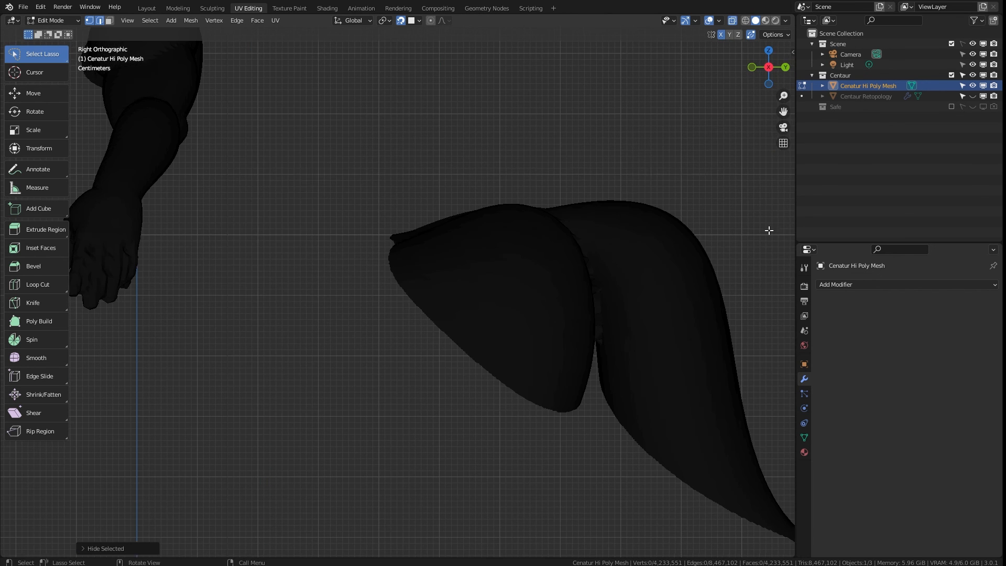
drag(793, 211, 870, 256)
drag(445, 556, 578, 272)
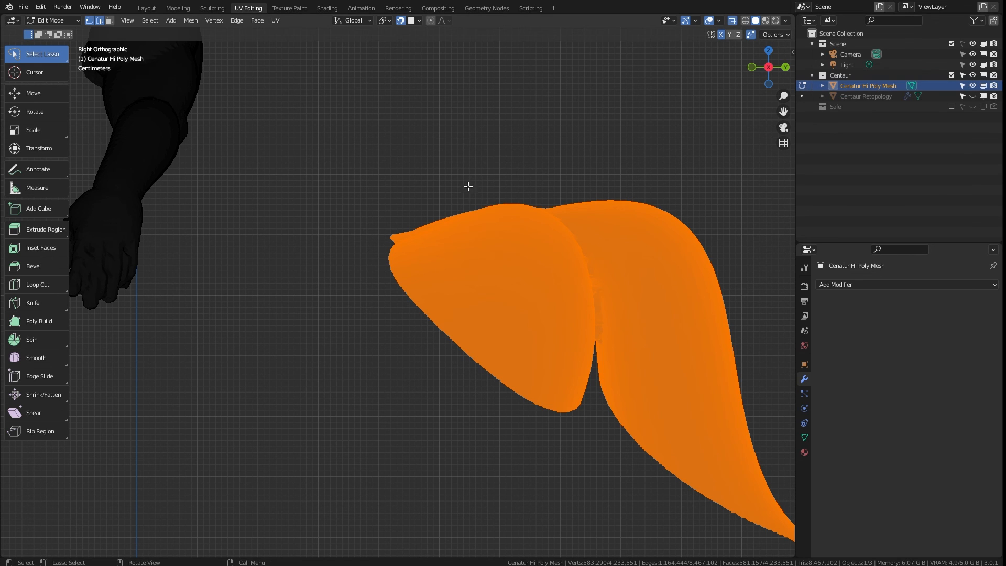
key(h)
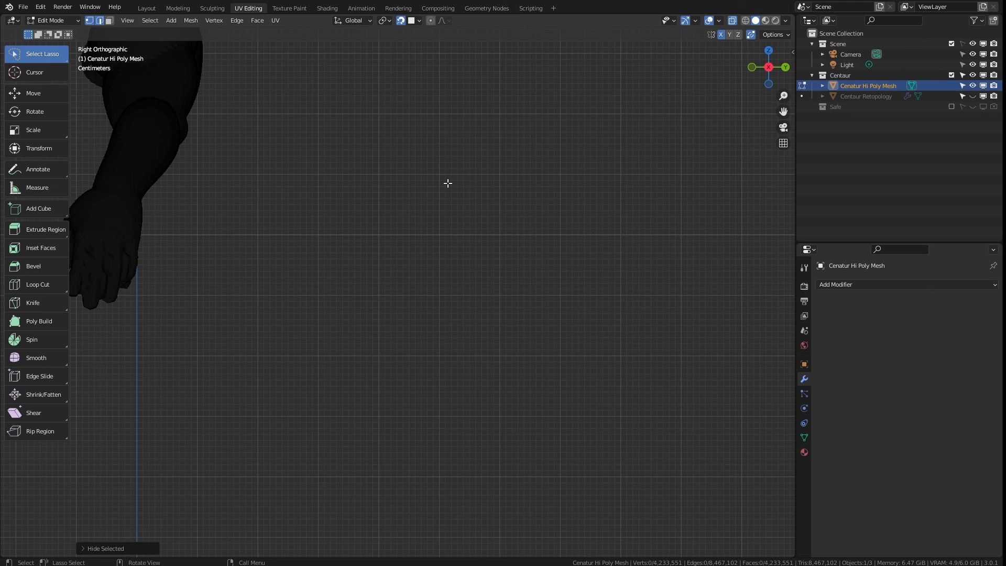
Show Centaur Retopology again, make it the edited object, and toggle the high-poly mesh's visibility off and on.
click(973, 96)
click(52, 20)
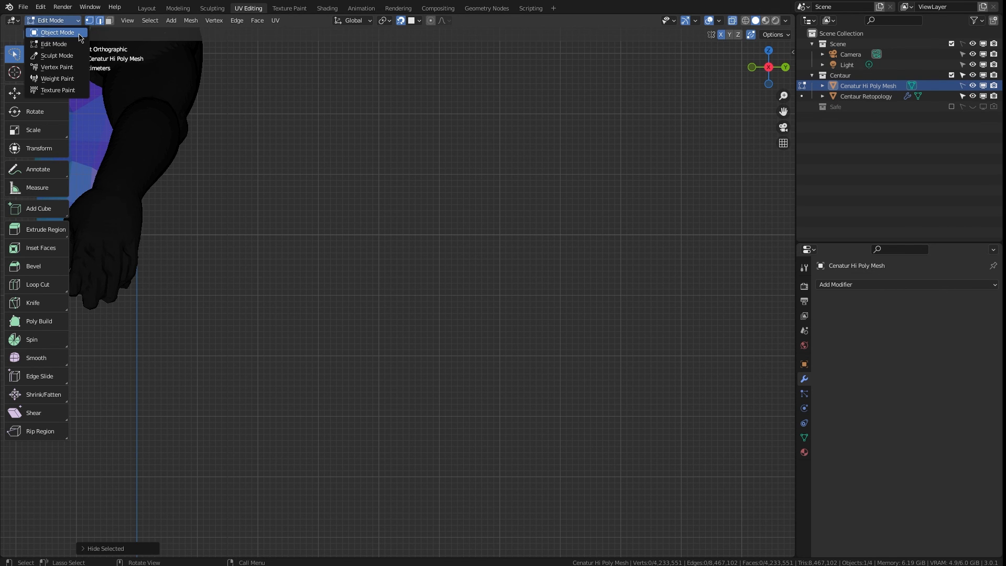
click(49, 33)
click(881, 96)
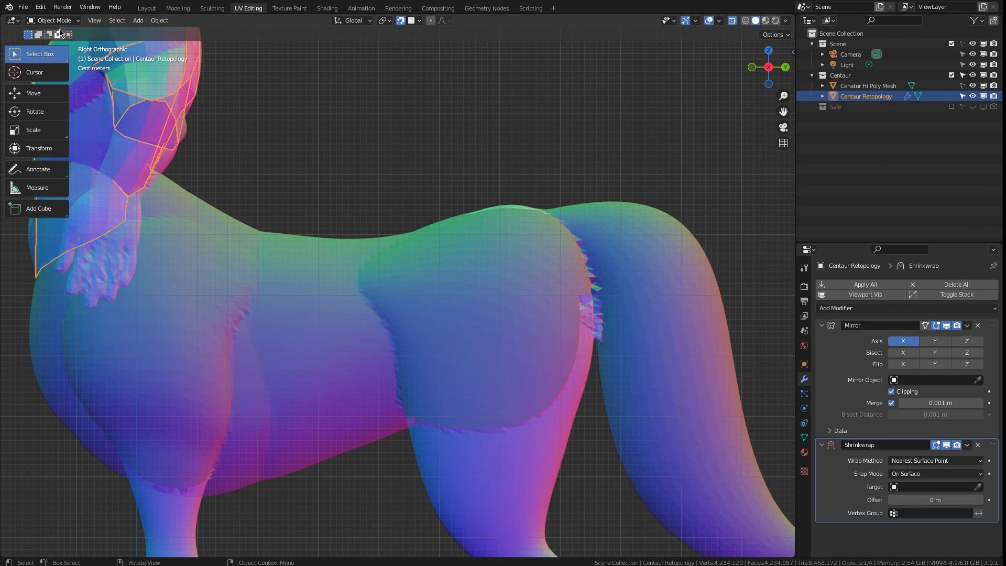
key(Tab)
click(973, 86)
click(973, 85)
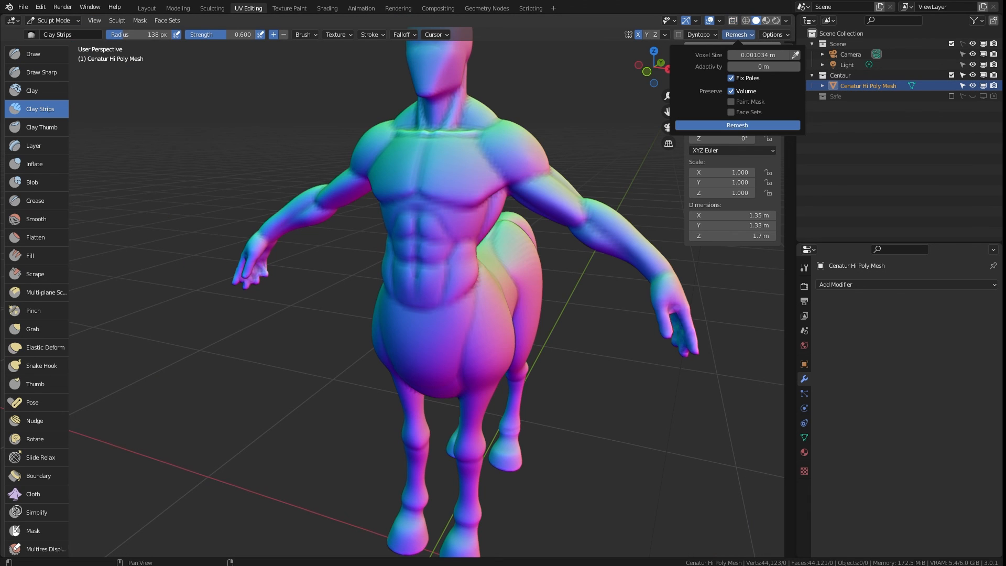
Remesh the sculpted centaur with a 0.001034 m voxel size and apply smooth shading in Object Mode.
click(738, 125)
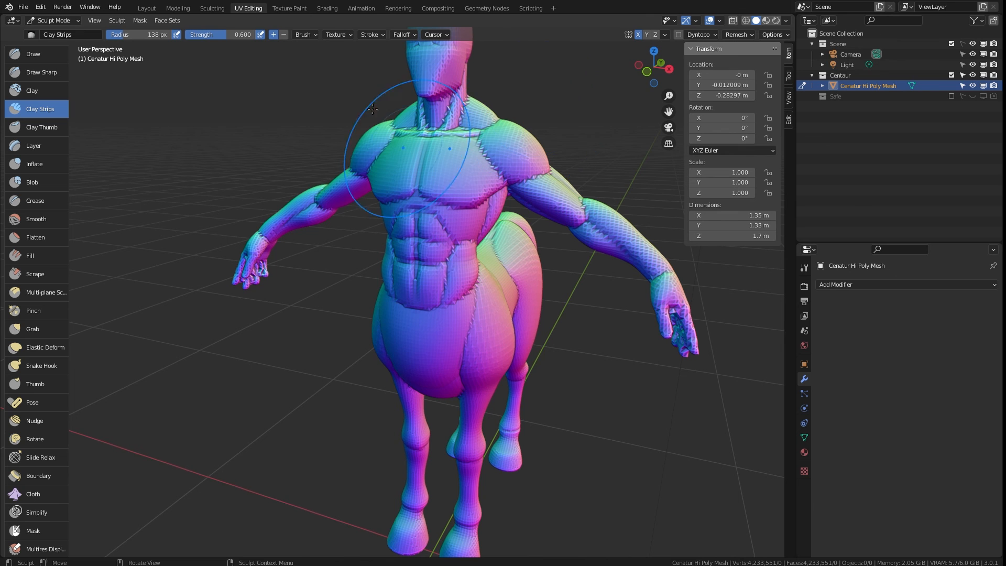
click(52, 21)
right_click(451, 158)
click(451, 159)
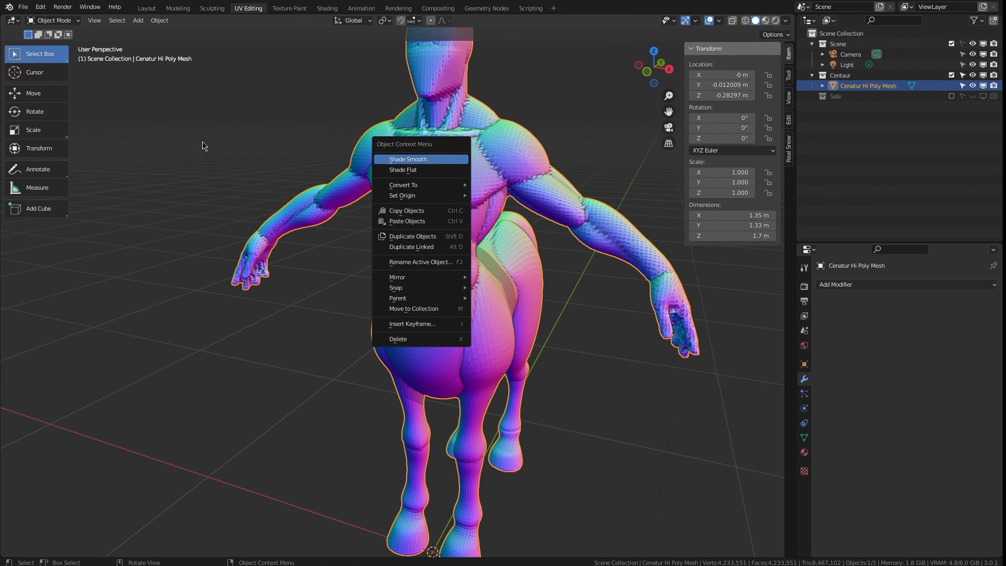
Save the file and add a single-vertex mesh object to the scene.
click(22, 7)
click(42, 78)
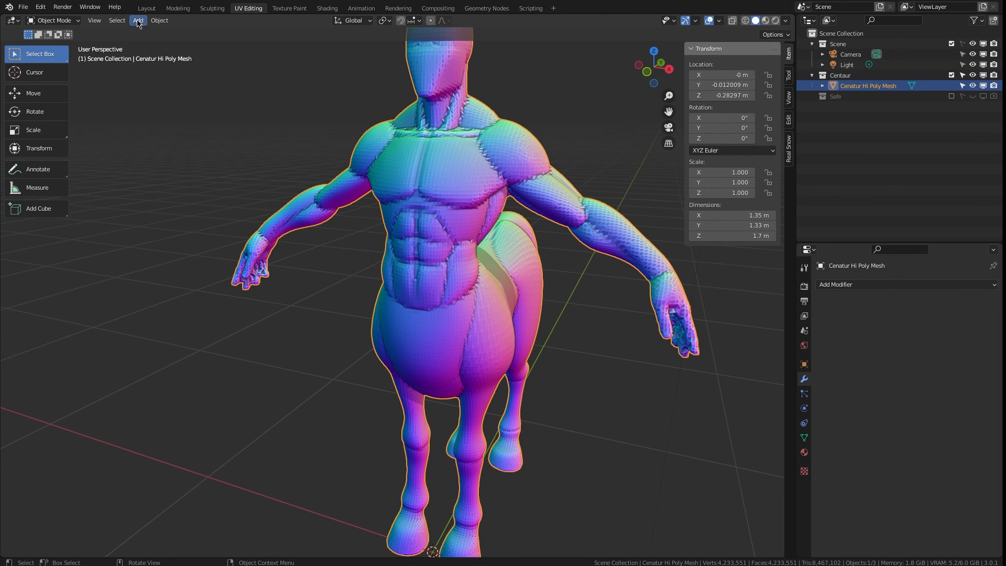
click(138, 21)
mouse_move(173, 32)
mouse_move(272, 164)
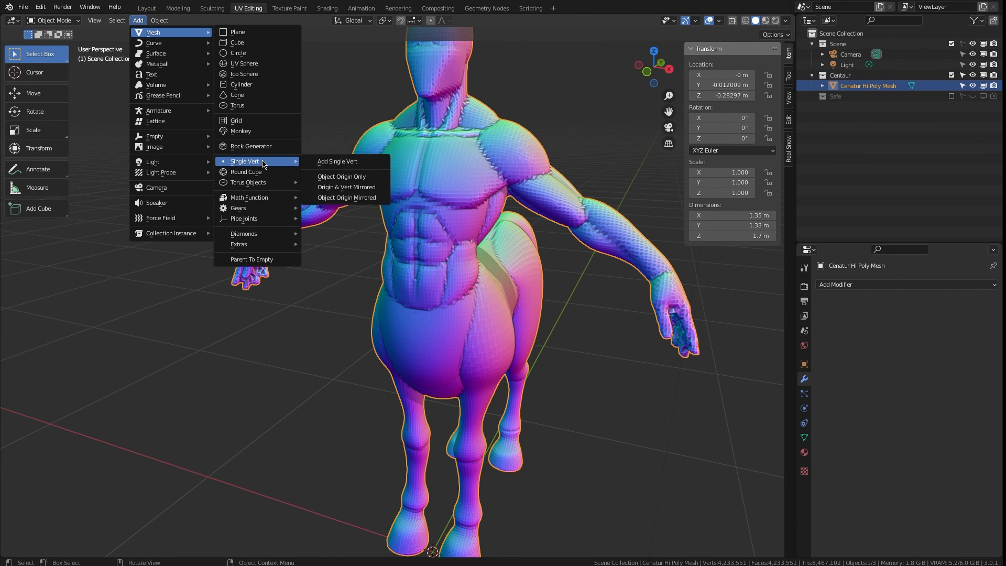
click(338, 161)
Rename the new single-vertex object to Centaur Retopology.
right_click(845, 78)
mouse_move(842, 188)
click(910, 297)
text(Centaur Retopology)
key(Return)
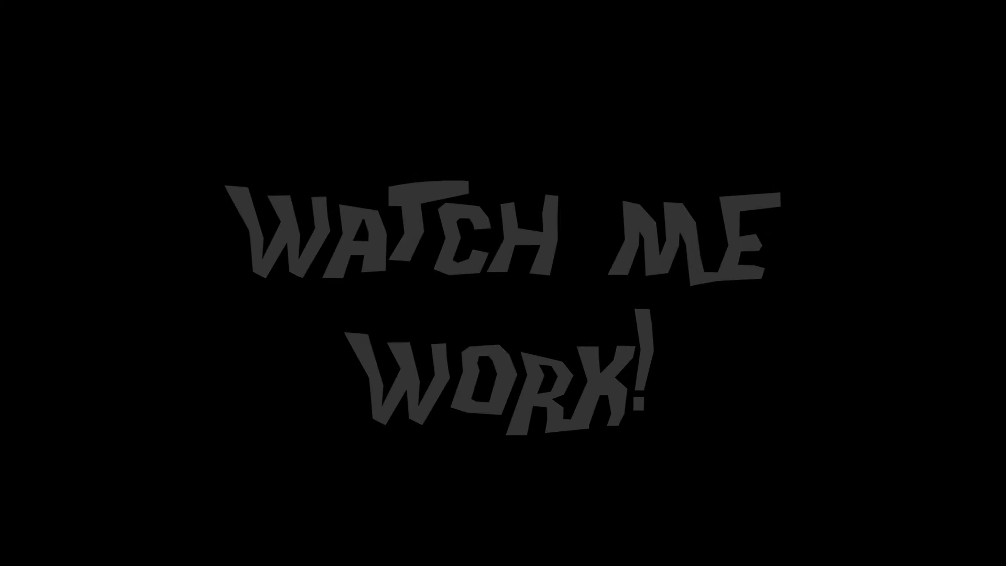